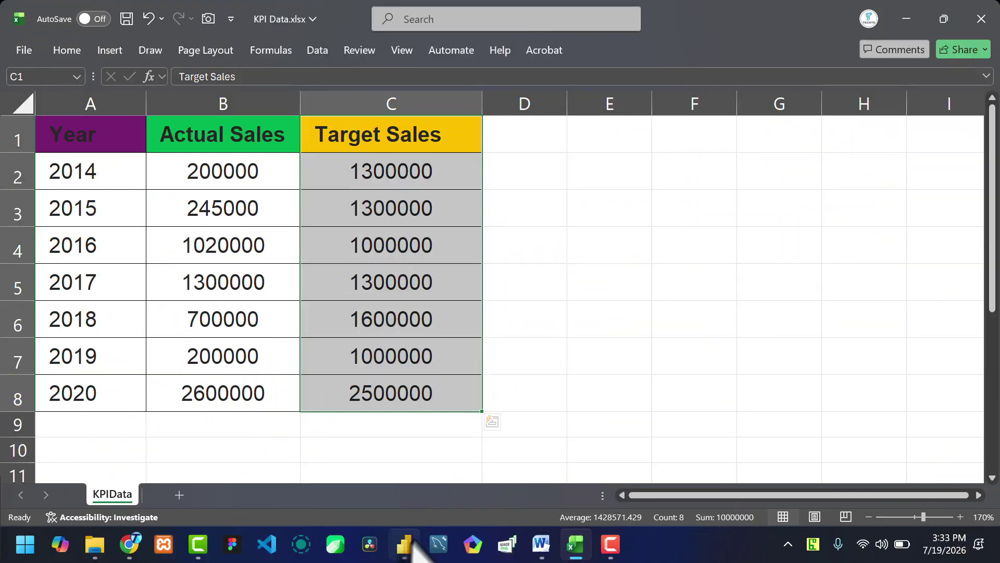
- Switch to Power BI Desktop and start a blank report
click(414, 558)
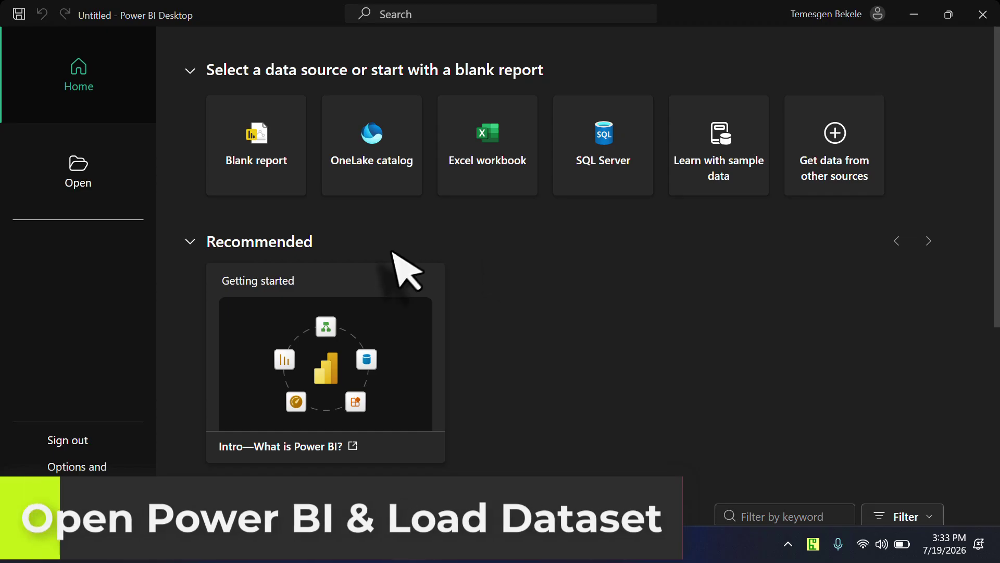
click(266, 174)
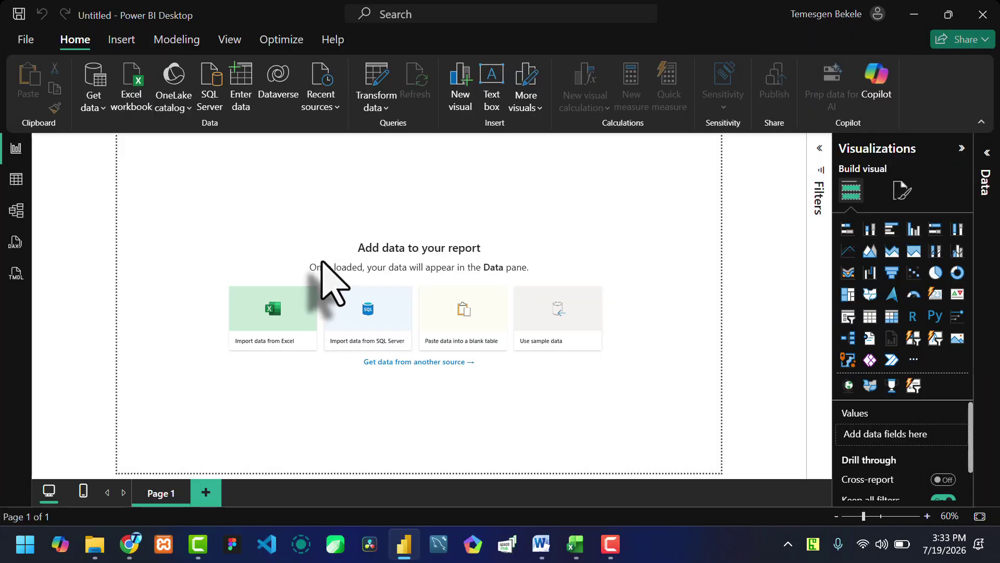
- Switch to Excel, save the KPI Data workbook and minimize it to return to Power BI Desktop
click(575, 545)
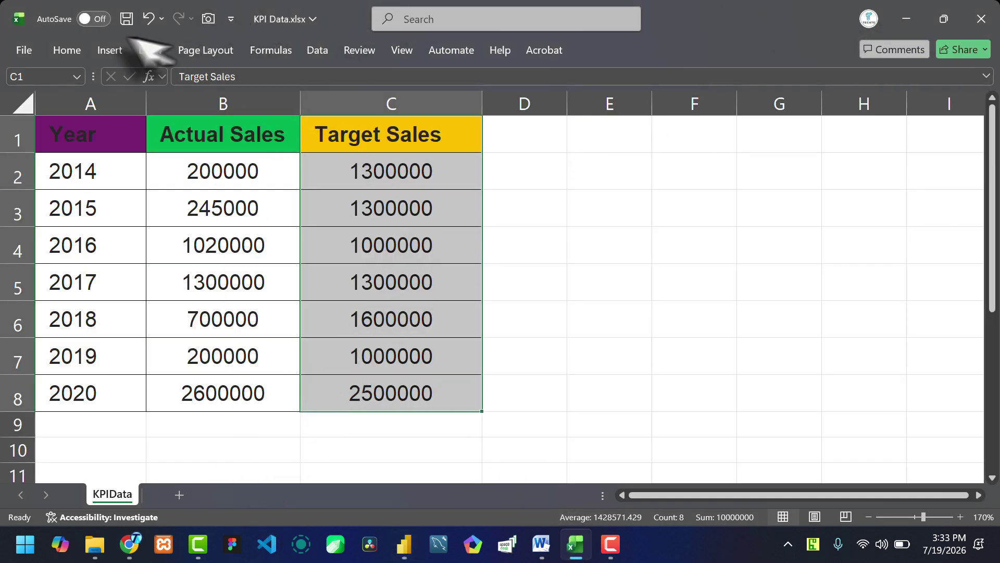
click(126, 20)
click(907, 18)
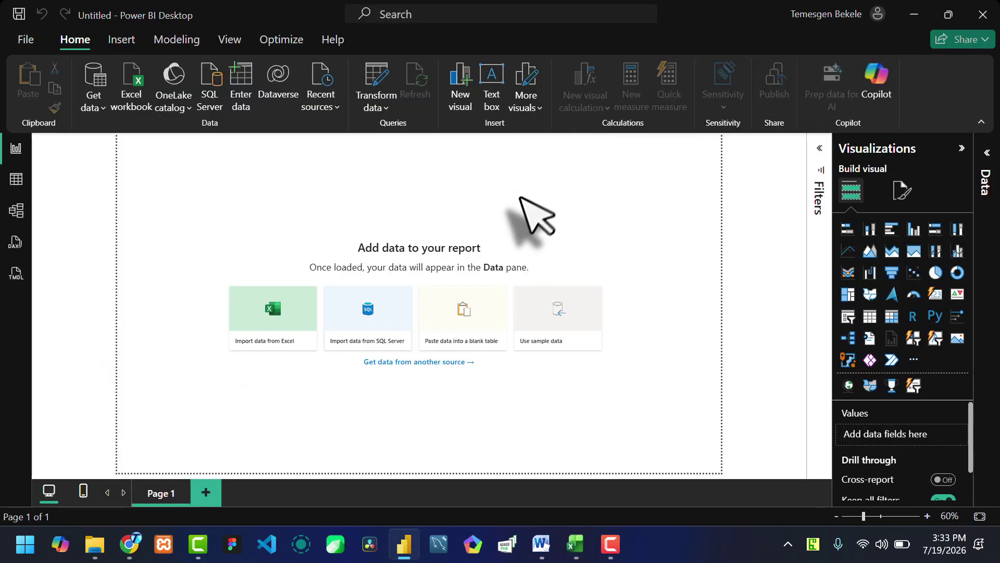
- Load the KPIData sheet from the Excel workbook KPI Data.xlsx into the report
click(95, 107)
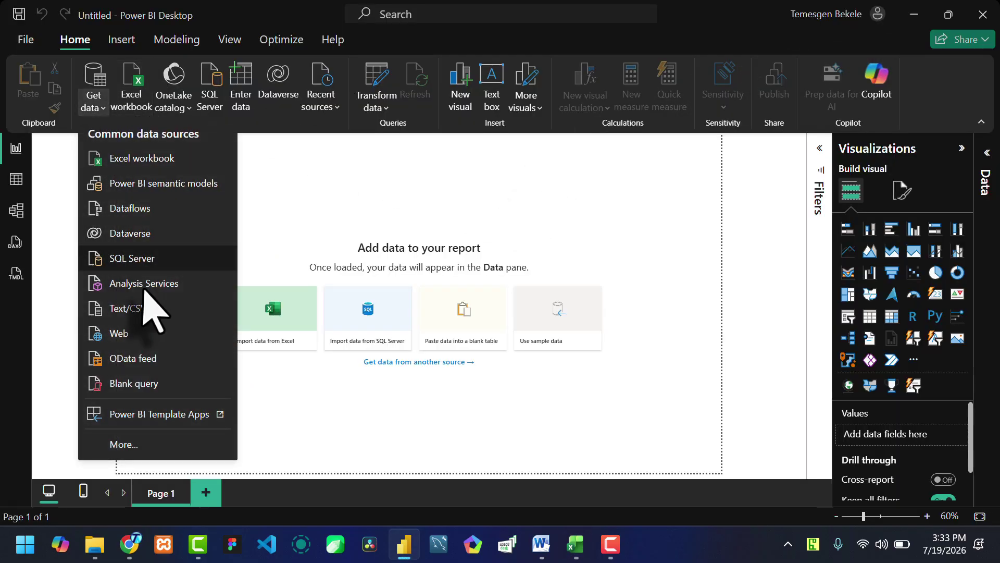
click(145, 166)
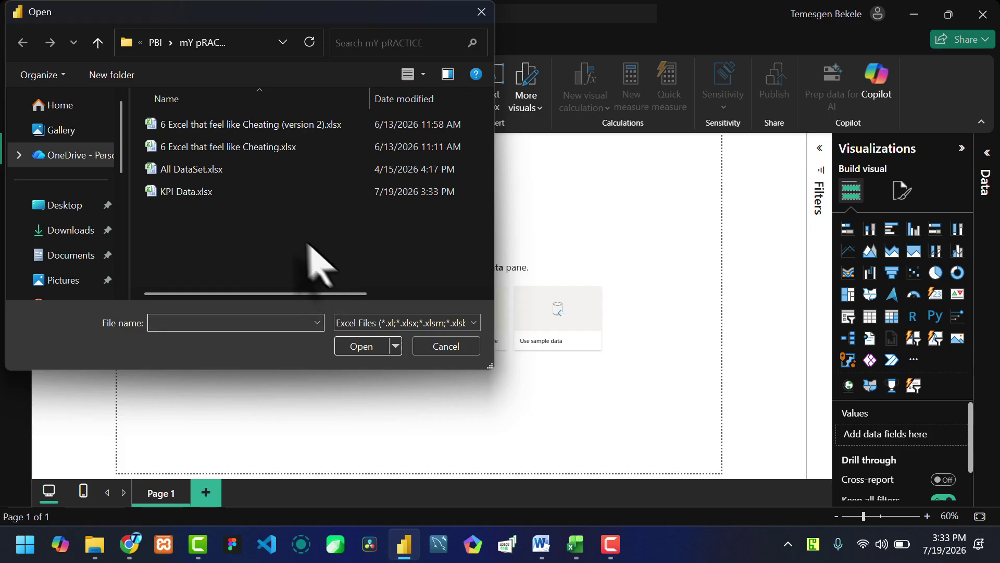
click(180, 192)
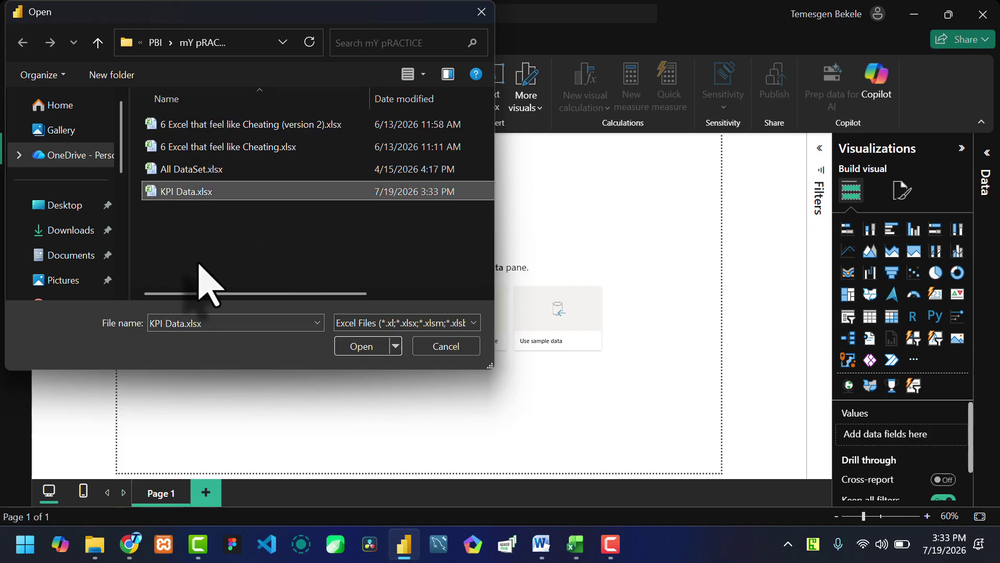
click(360, 346)
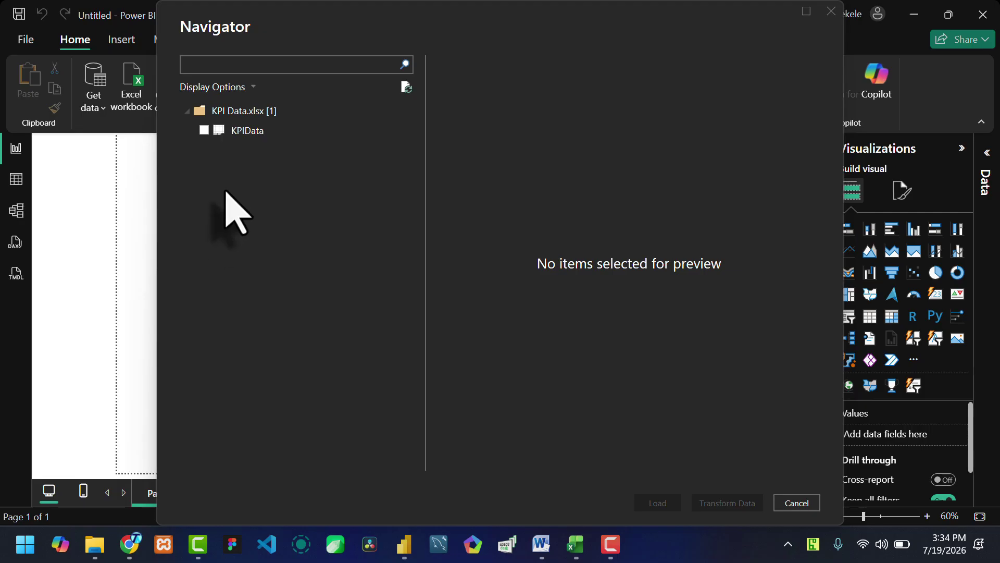
click(204, 131)
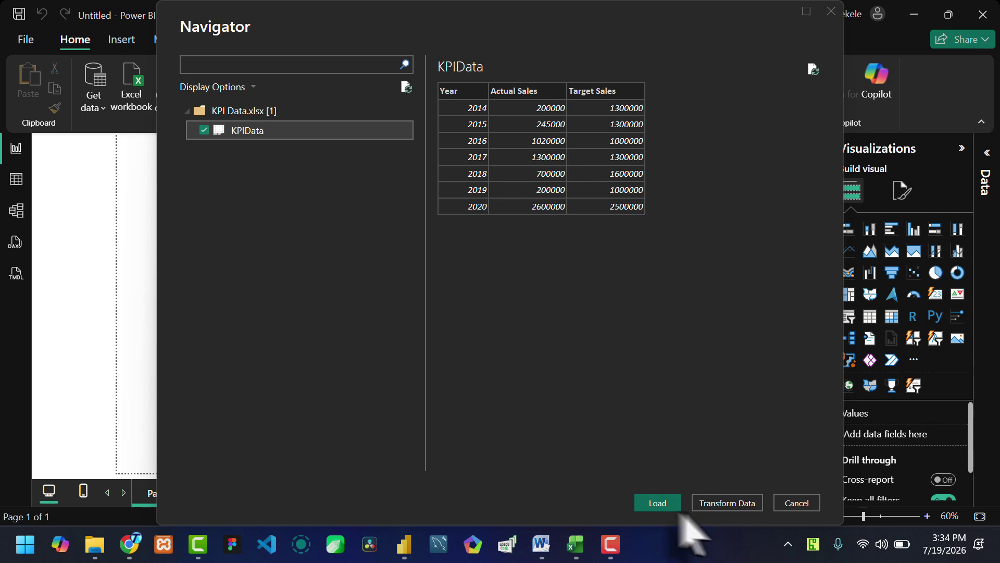
click(659, 505)
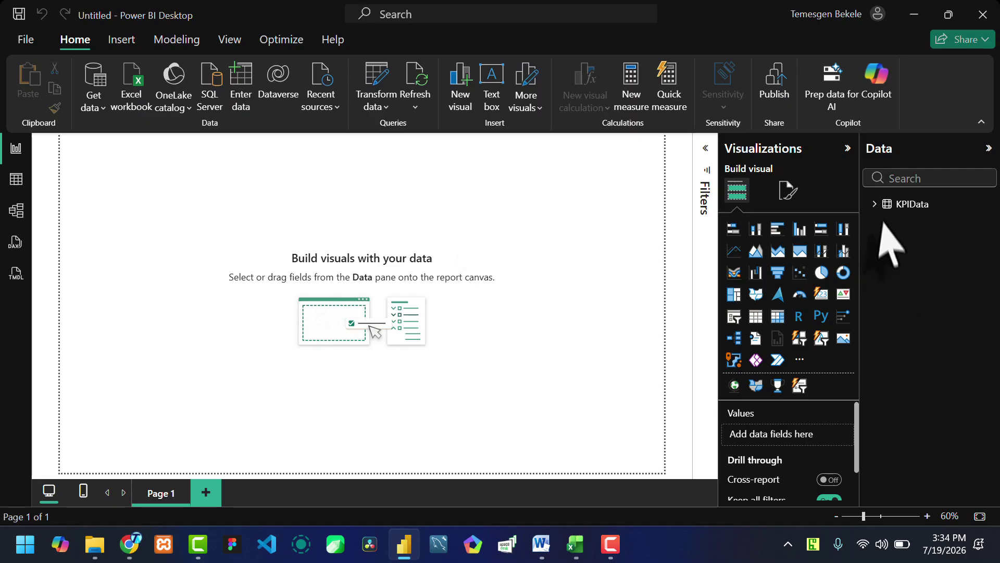
- Collapse the Visualizations pane and expand the KPIData table to list its fields
click(847, 148)
click(875, 203)
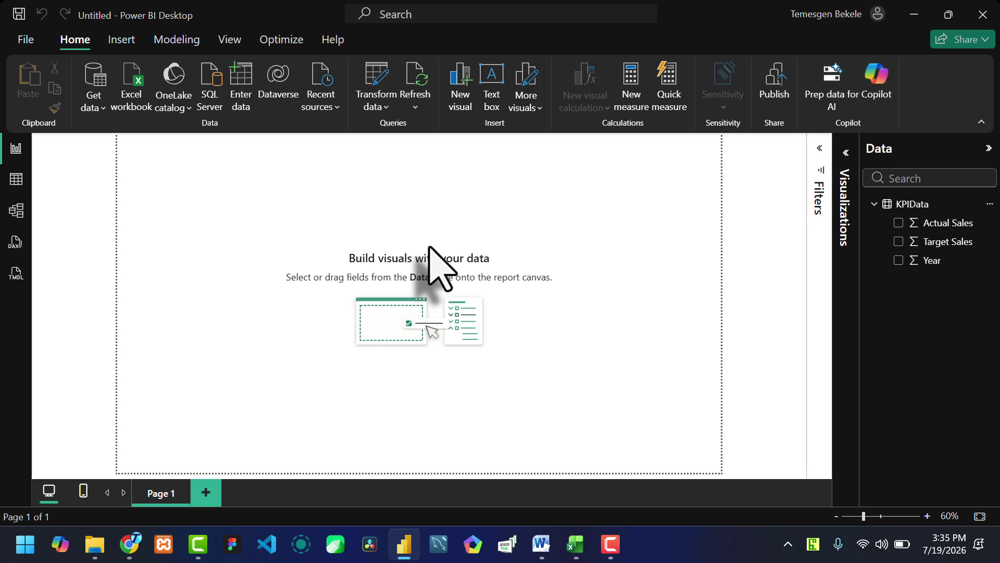
- Add a KPI visual to the report page, enlarge it and collapse the Filters pane
click(845, 219)
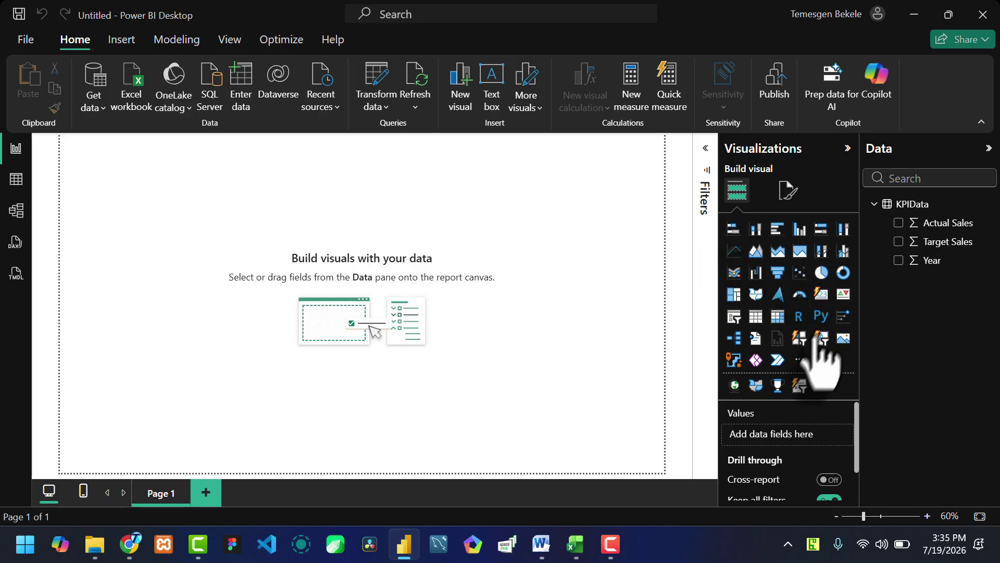
click(843, 295)
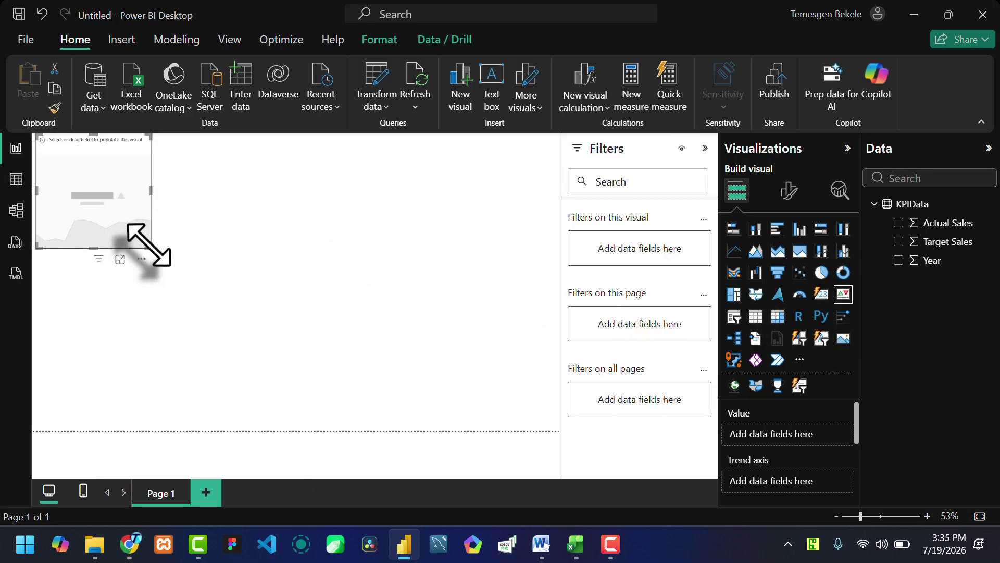
drag(151, 246, 253, 295)
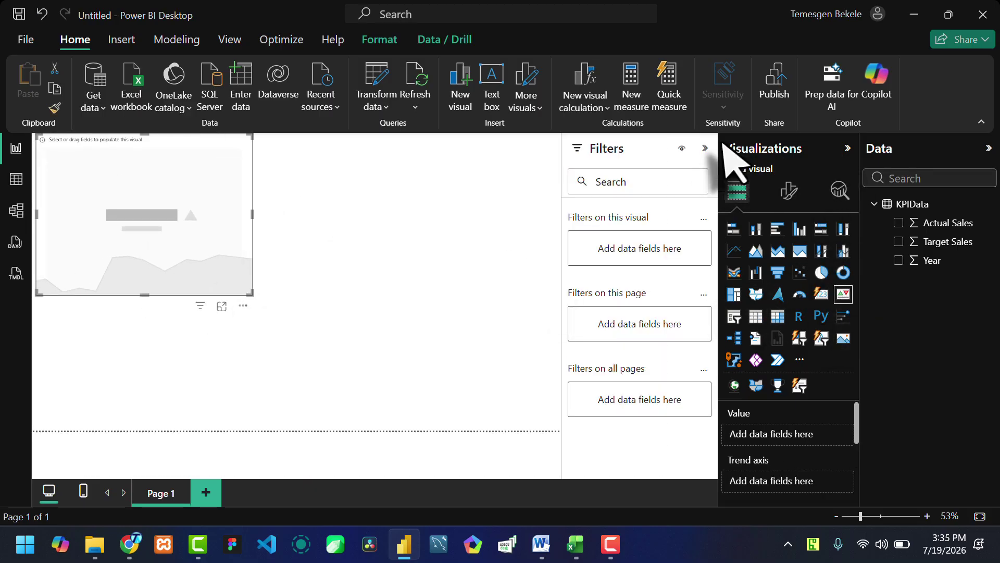
click(705, 148)
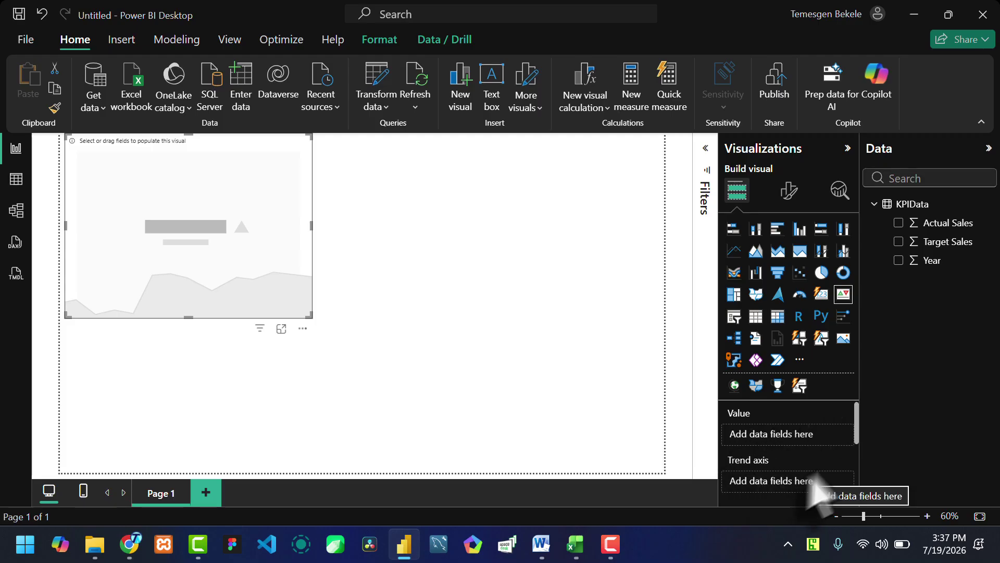
- Assign Actual Sales as the KPI visual's value and Year as its trend axis
drag(857, 426, 856, 462)
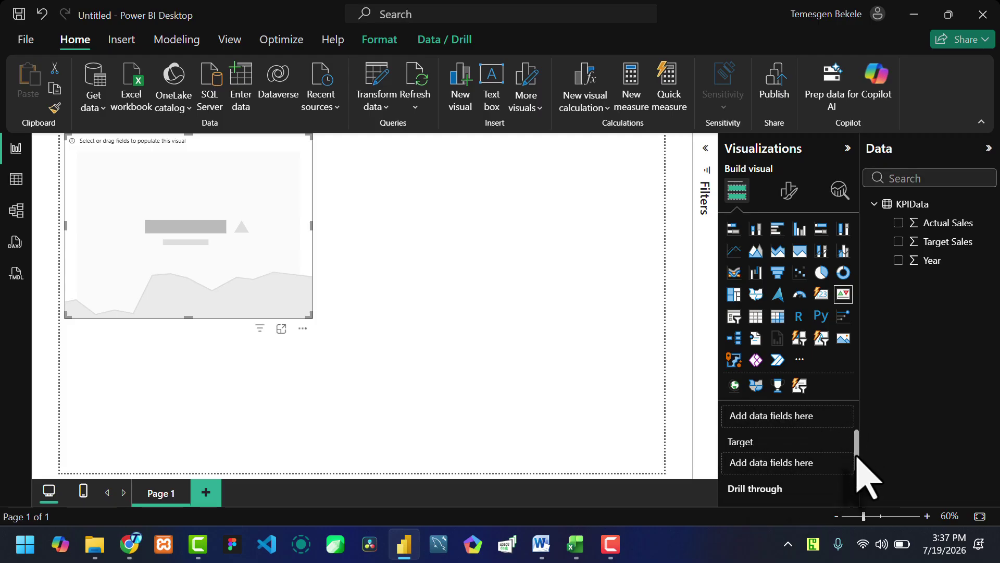
scroll(762, 451, up, 2)
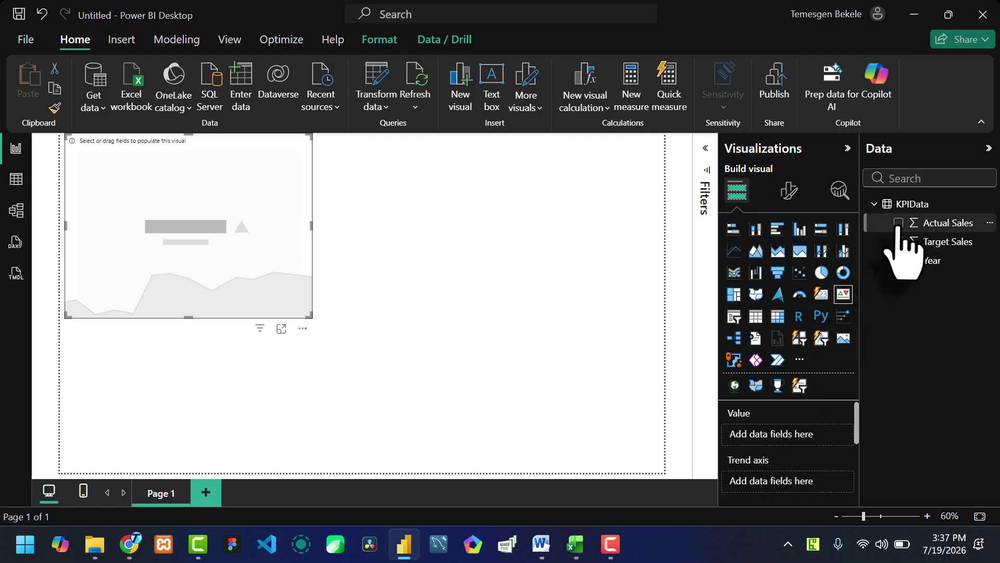
drag(888, 245, 761, 440)
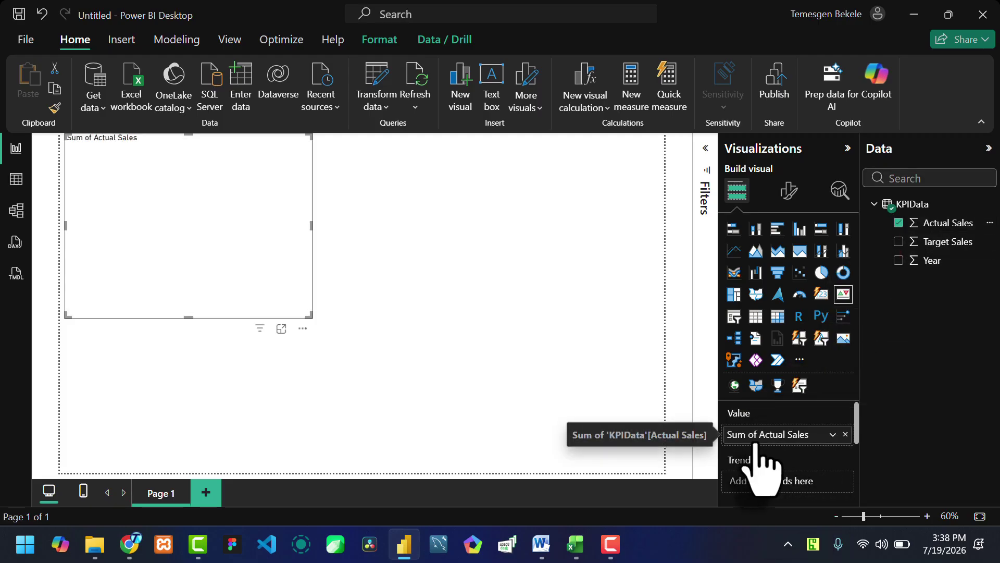
scroll(756, 459, down, 2)
scroll(761, 477, up, 2)
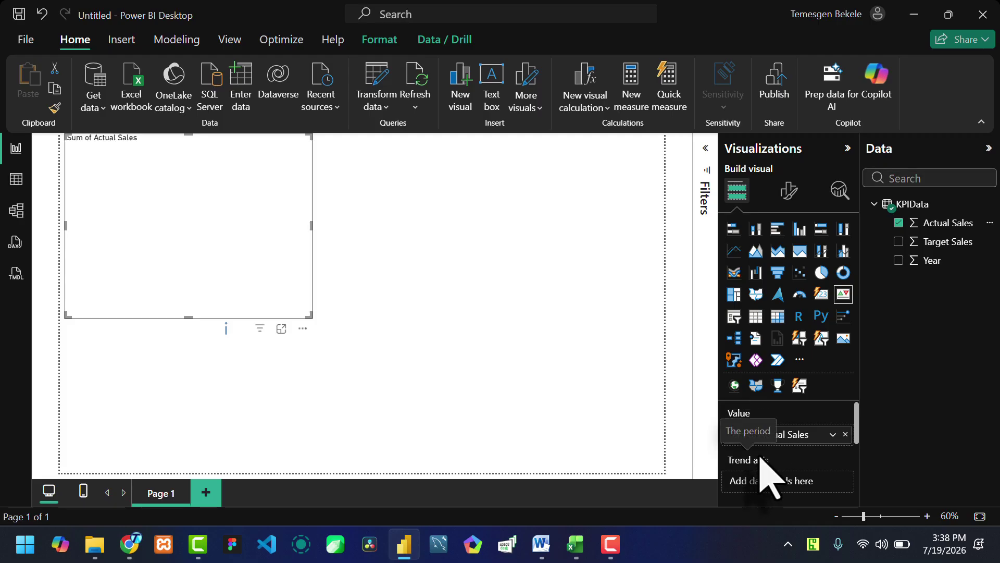
drag(880, 260, 769, 498)
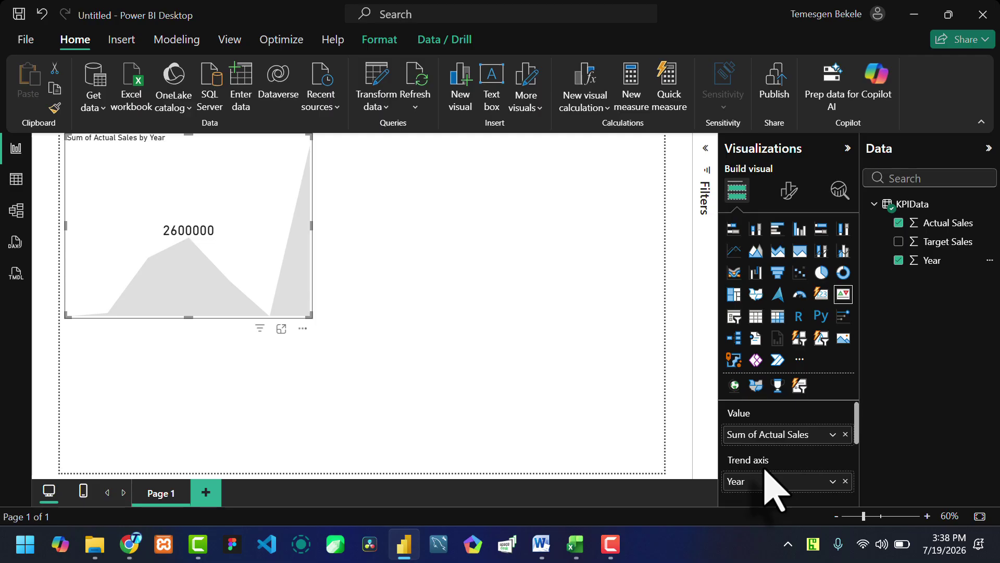
- Assign Target Sales as the KPI visual's target and enlarge the visual across most of the page
scroll(775, 490, down, 2)
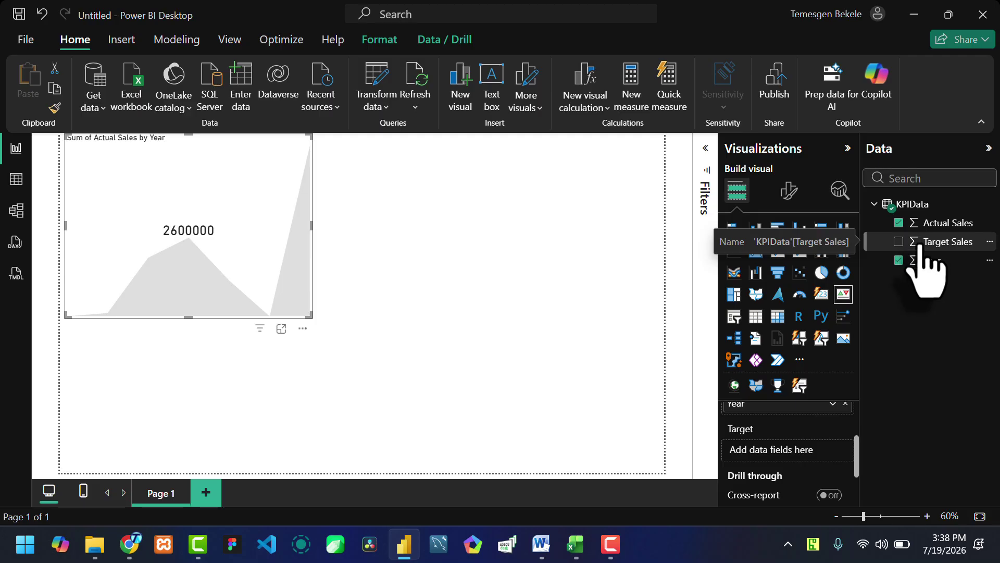
drag(920, 241, 782, 456)
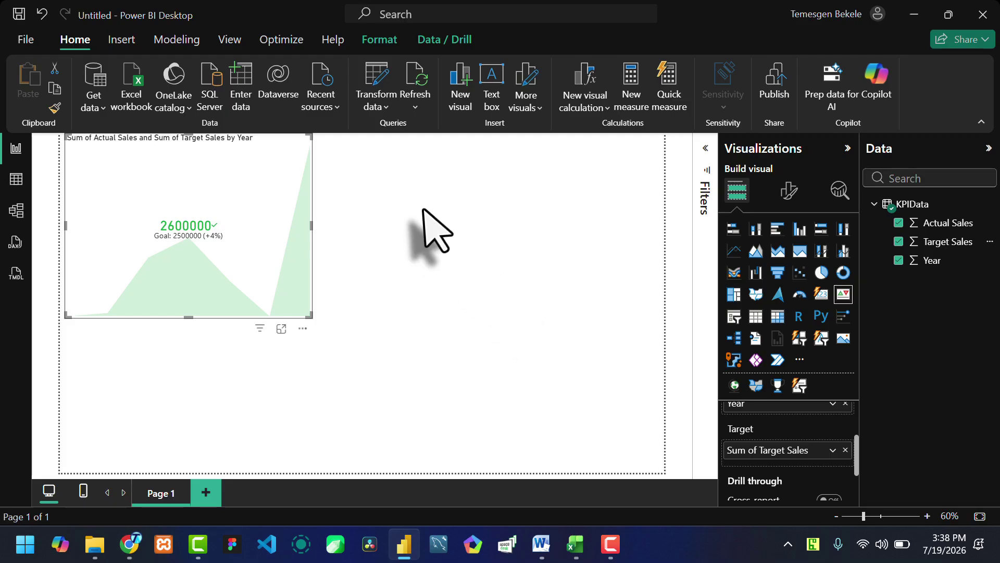
drag(311, 315, 530, 396)
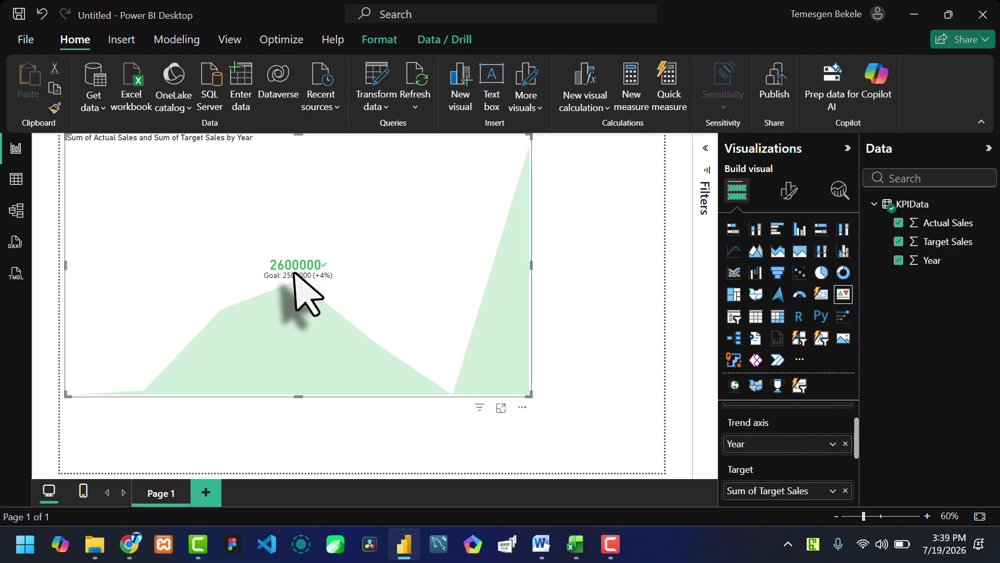
- Switch to Excel to examine the 2020 row's actual and target sales, and return to Power BI Desktop
key(alt+Tab)
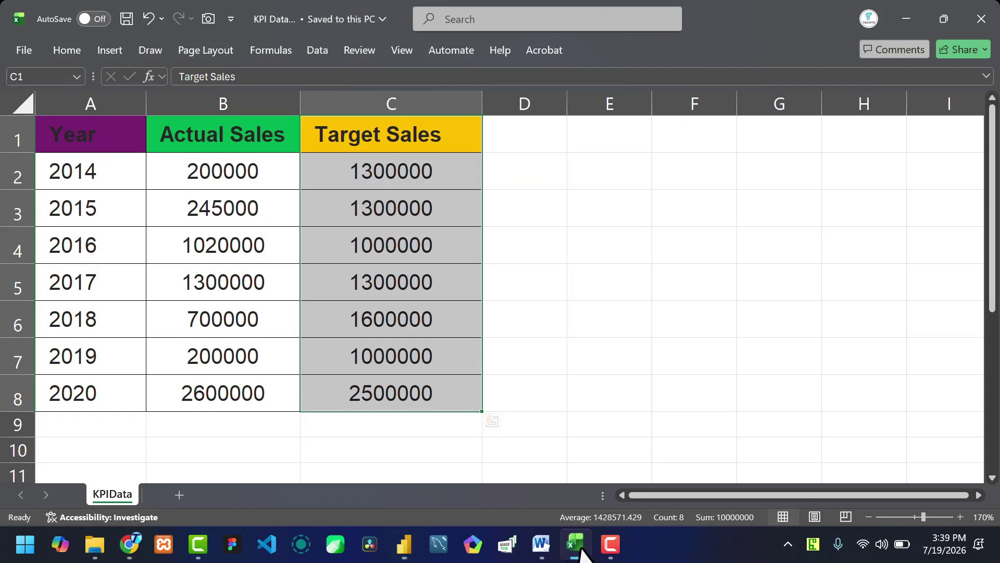
click(78, 393)
drag(162, 396, 424, 401)
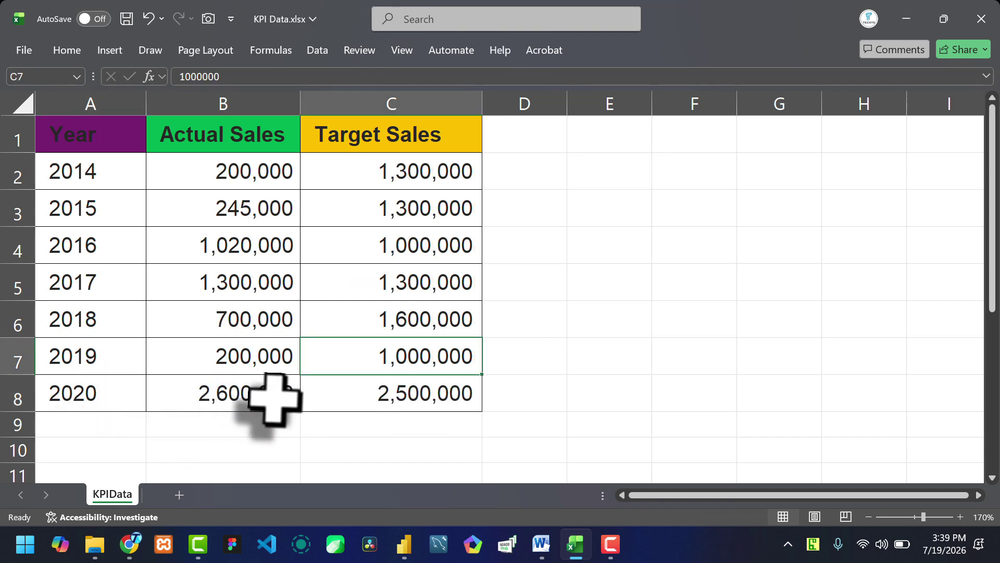
click(391, 395)
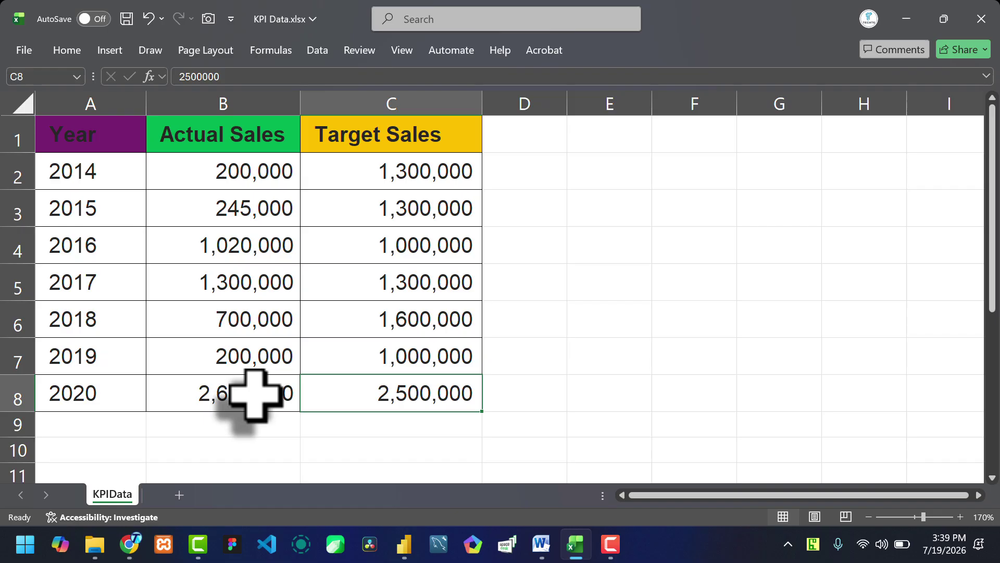
click(404, 544)
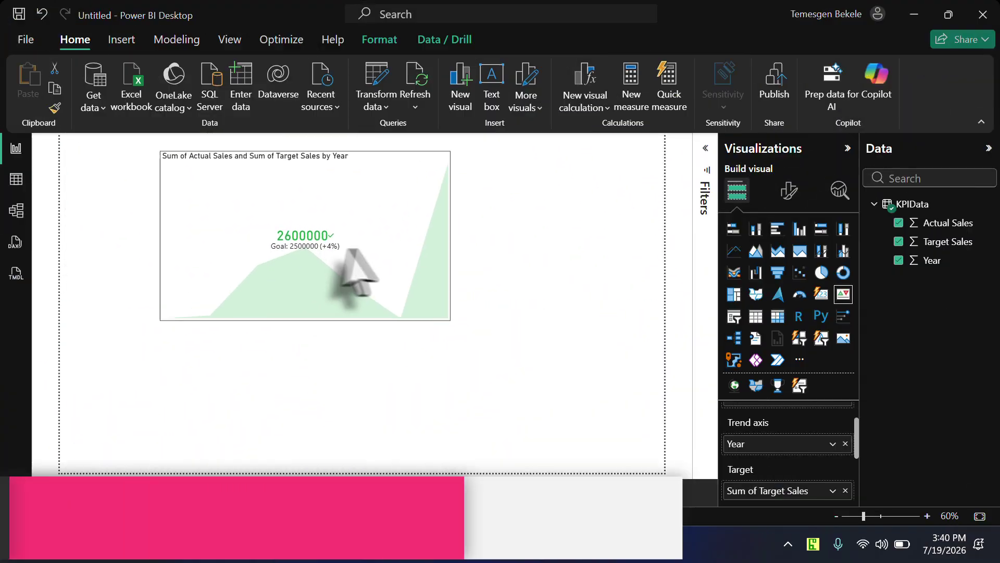
- Move the KPI visual toward the page's upper-right area to free space beside it, and deselect it
drag(463, 237, 453, 231)
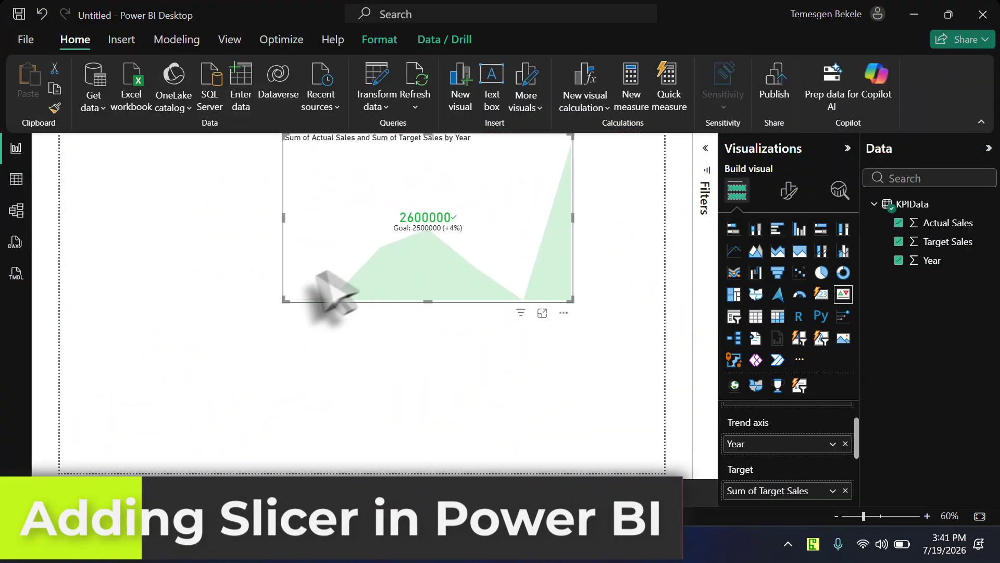
click(277, 314)
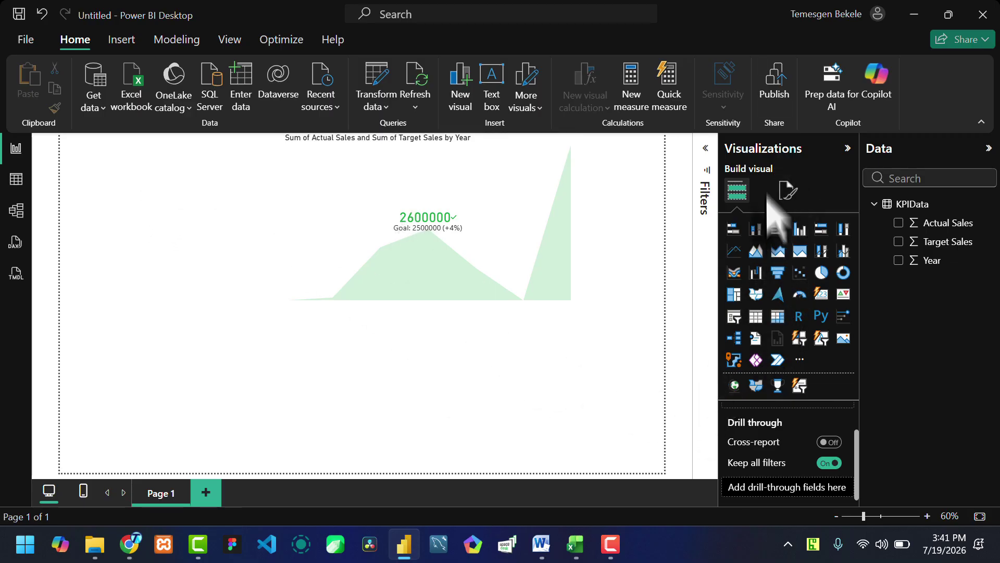
- Add a slicer for the Year field and place it beside the KPI visual in the page's upper-left area
click(734, 316)
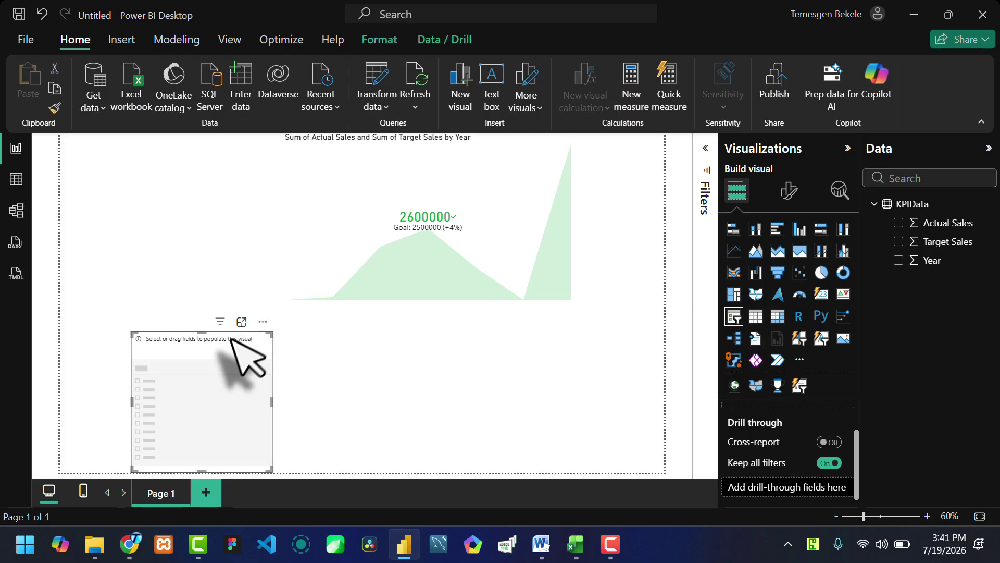
drag(246, 357, 133, 172)
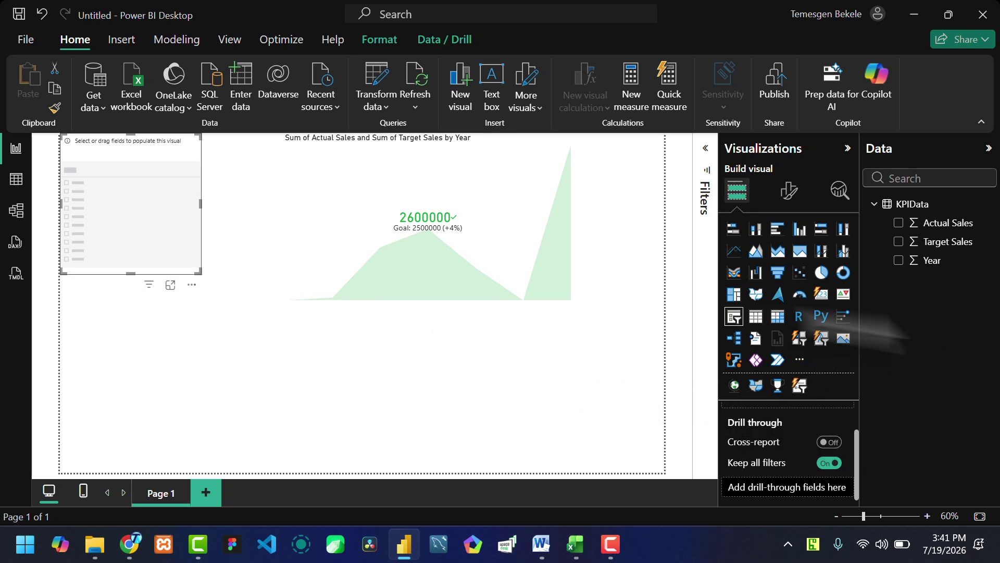
click(899, 260)
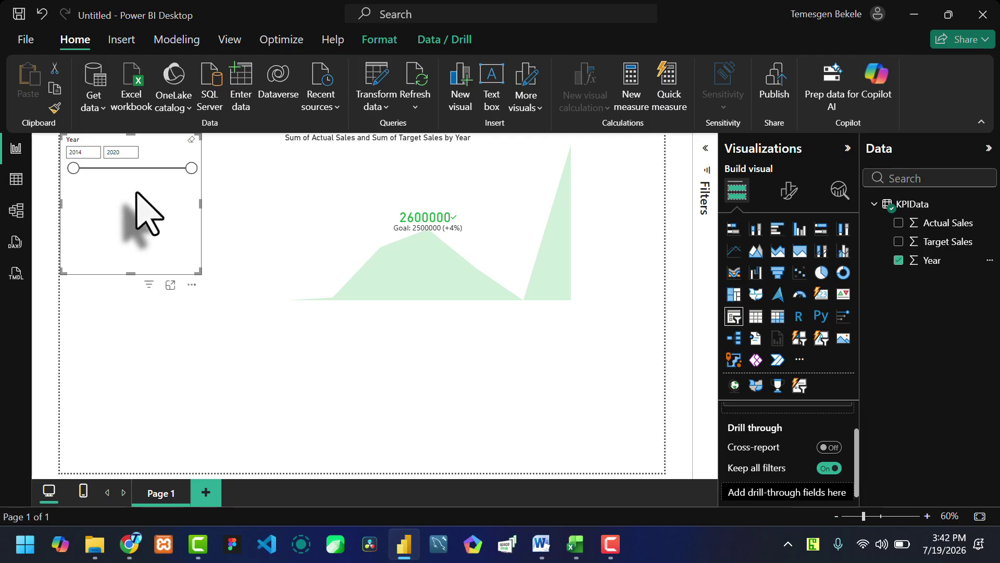
drag(136, 194, 139, 235)
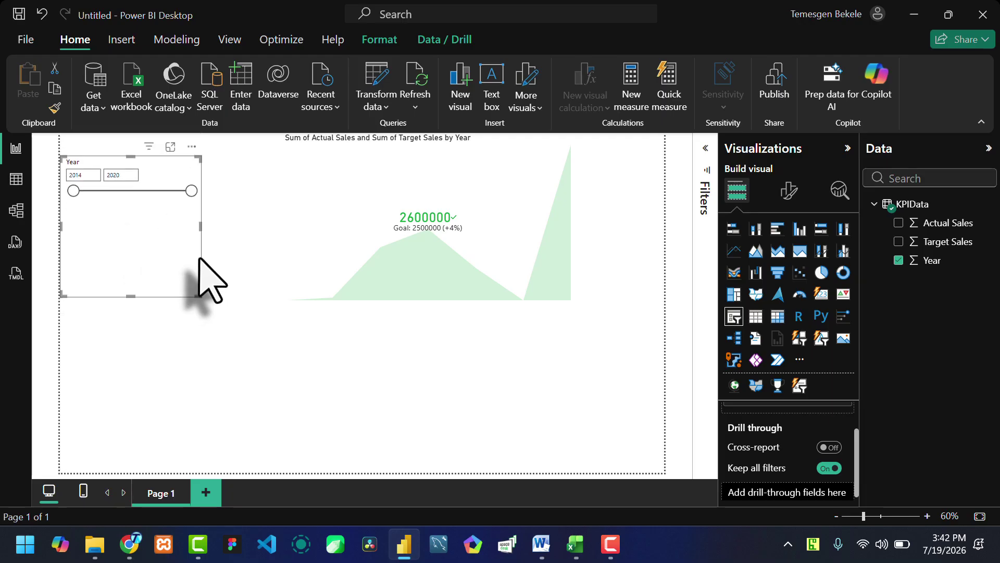
- Change the Year slicer's style to Vertical list in its slicer settings
click(790, 191)
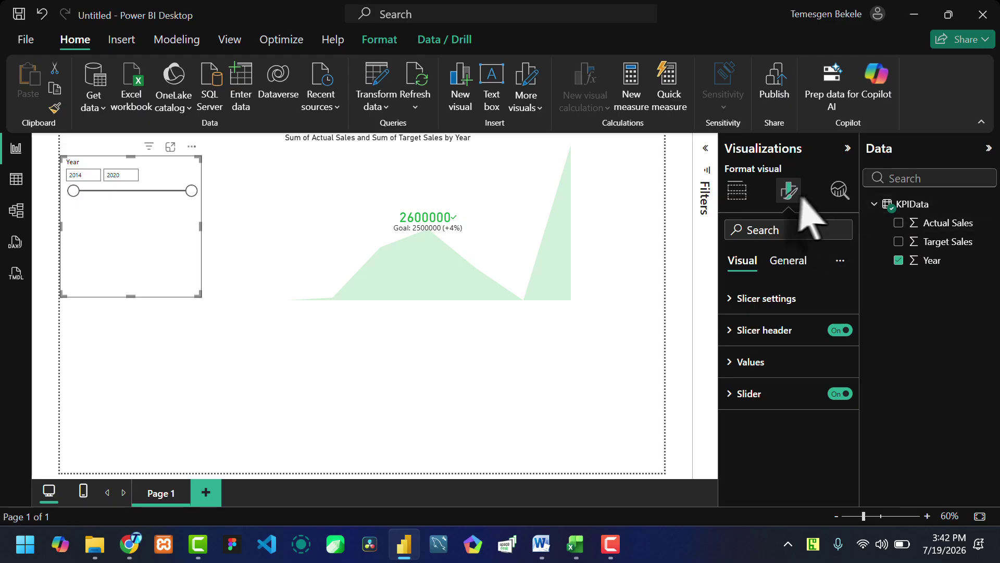
click(766, 302)
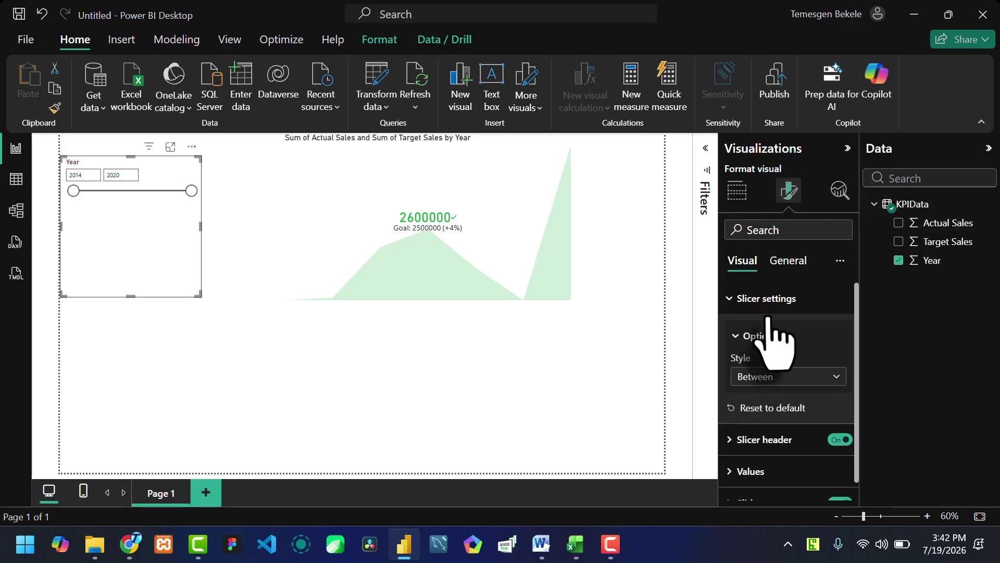
click(749, 376)
click(766, 396)
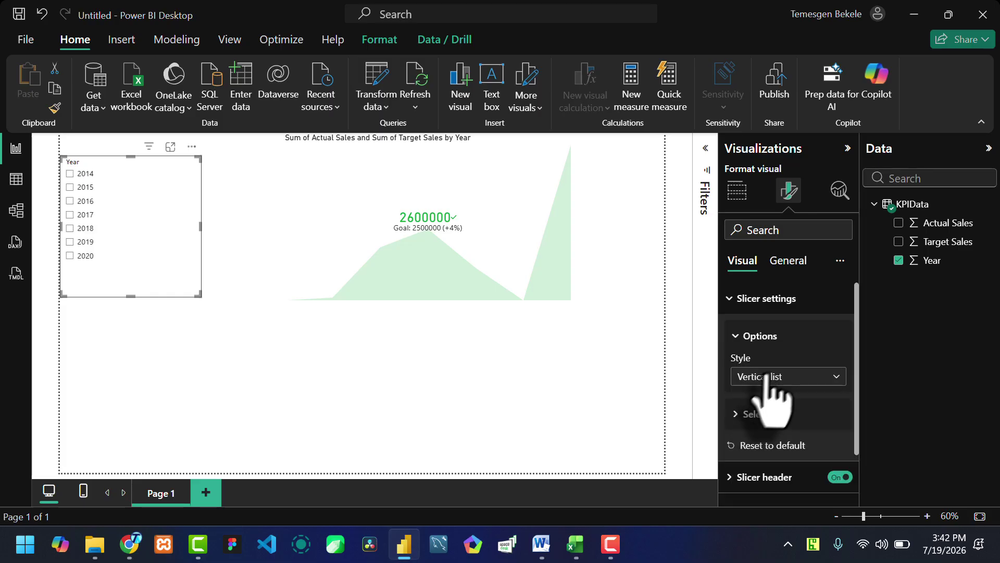
- Try the Tile, Dropdown and Between styles on the Year slicer, and return it to Vertical list
click(764, 377)
click(758, 414)
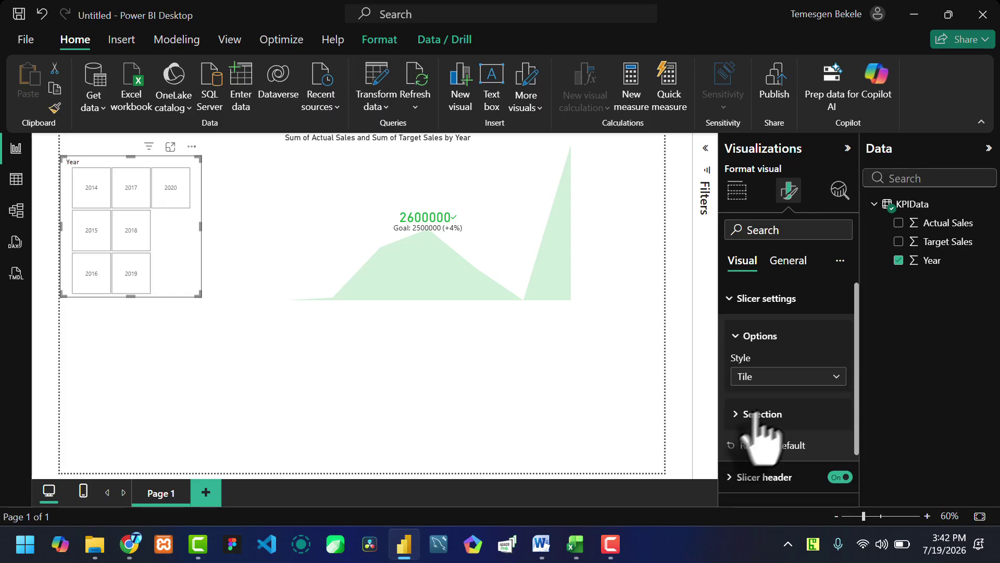
click(762, 377)
click(752, 431)
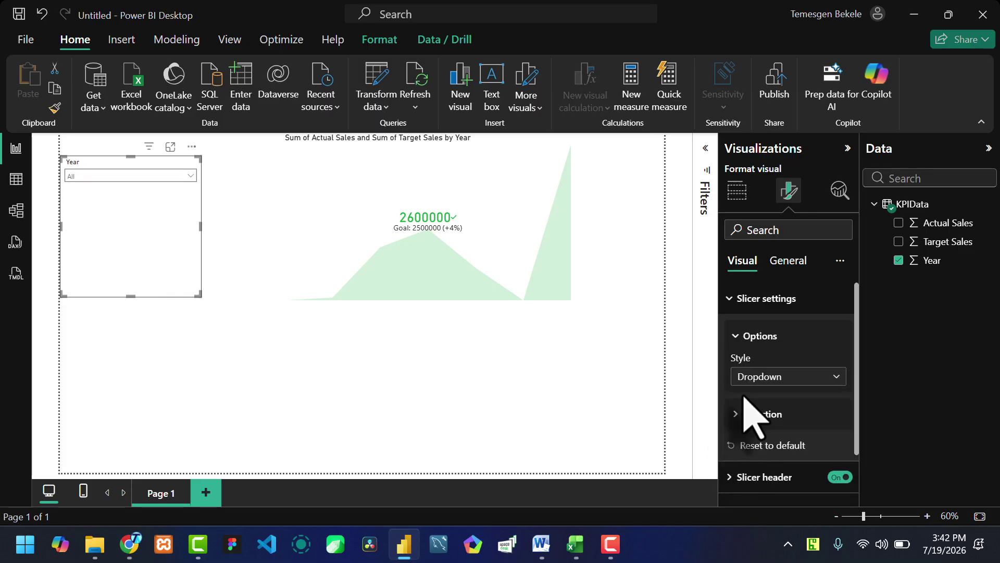
click(748, 376)
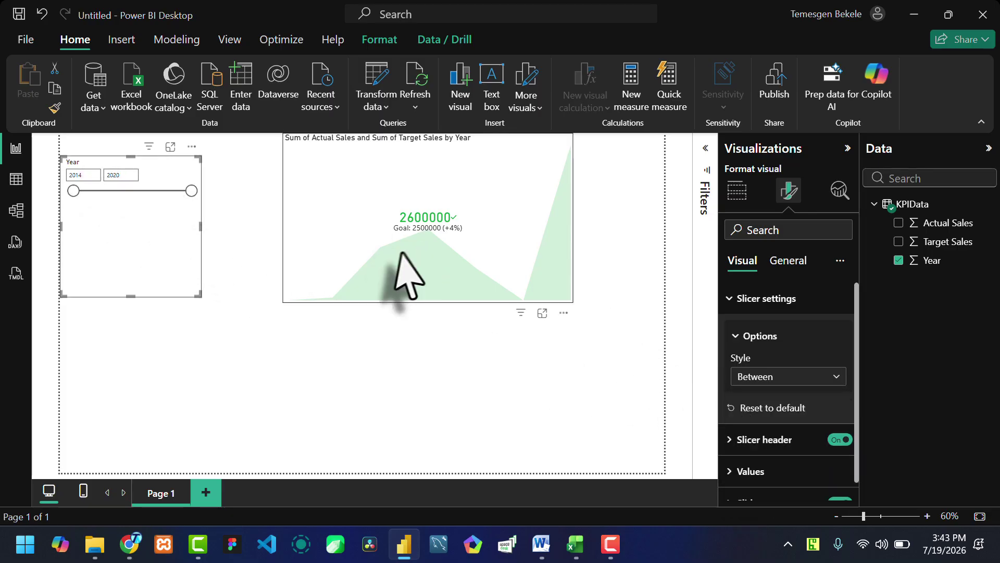
click(826, 379)
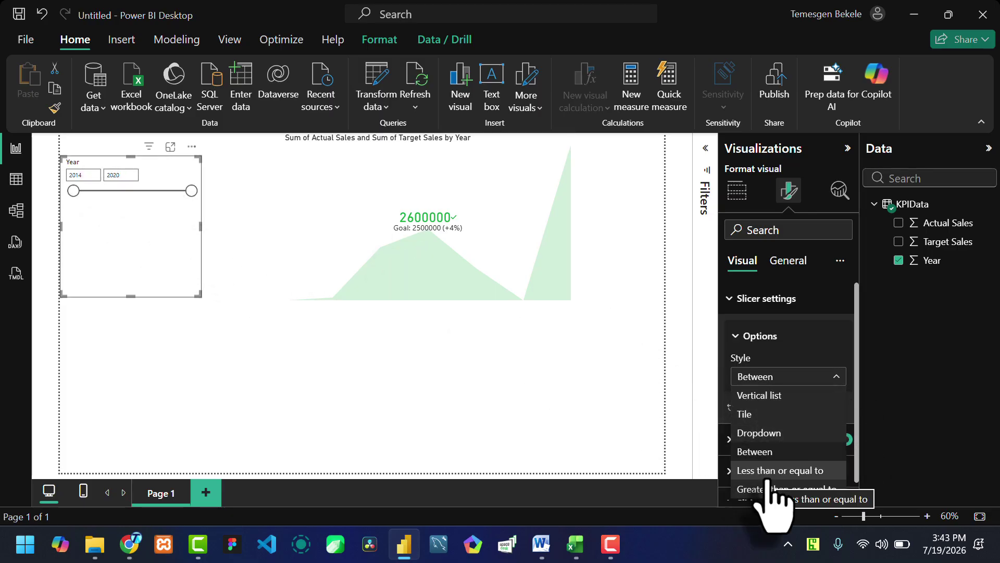
click(758, 397)
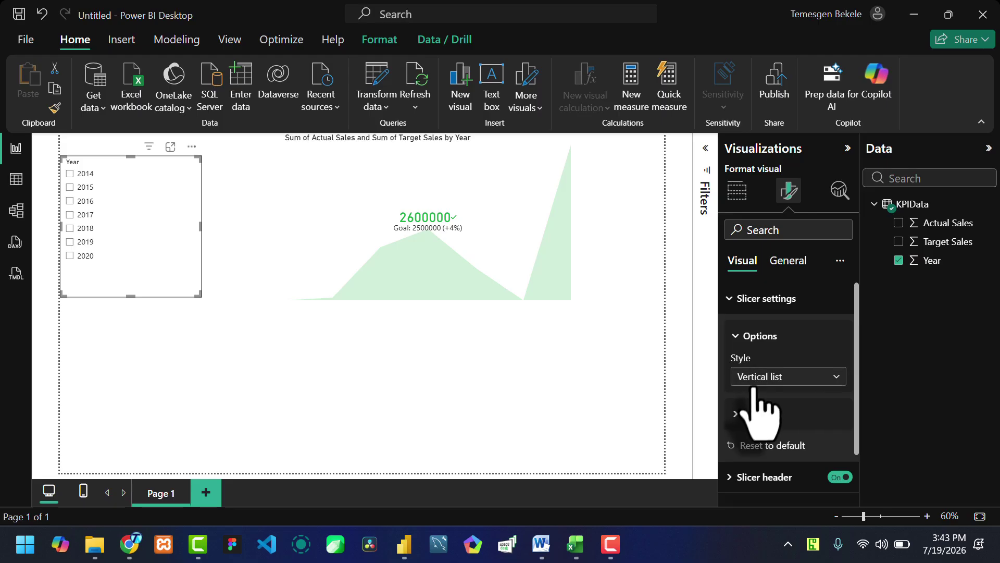
- Format the Year slicer's header in bold at font size 16 with a dark blue font color
scroll(754, 388, down, 1)
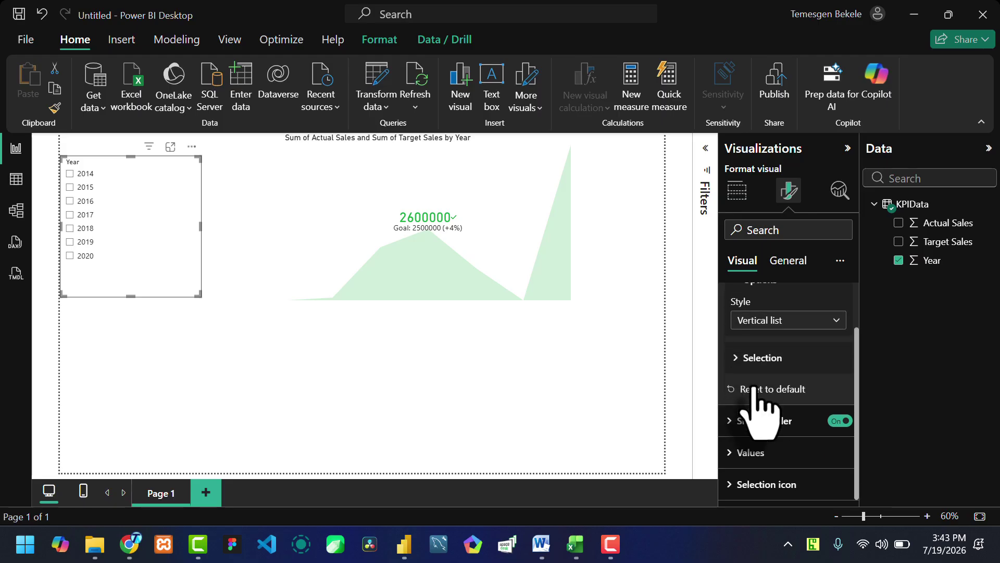
click(742, 423)
scroll(760, 415, down, 3)
scroll(756, 370, down, 1)
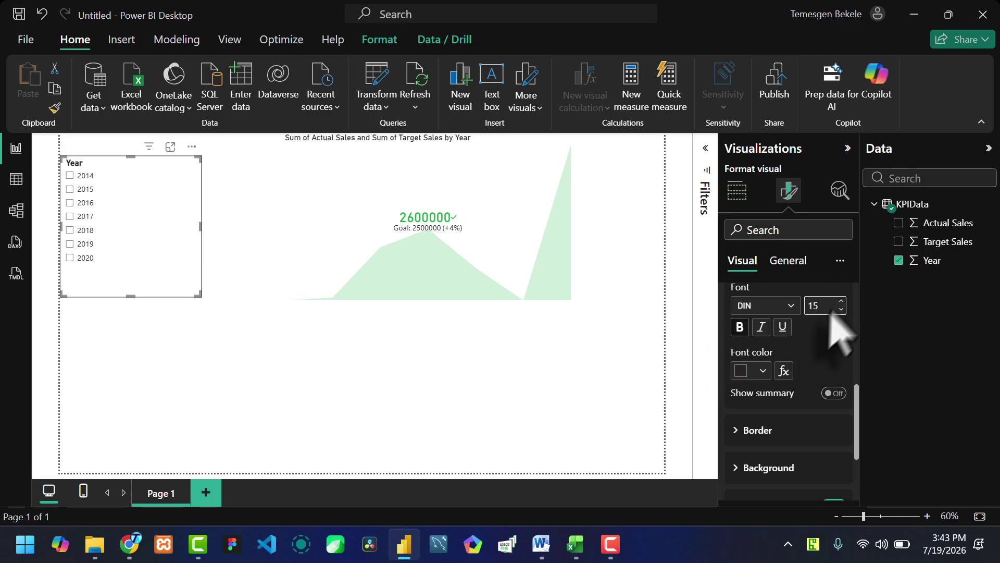
click(763, 370)
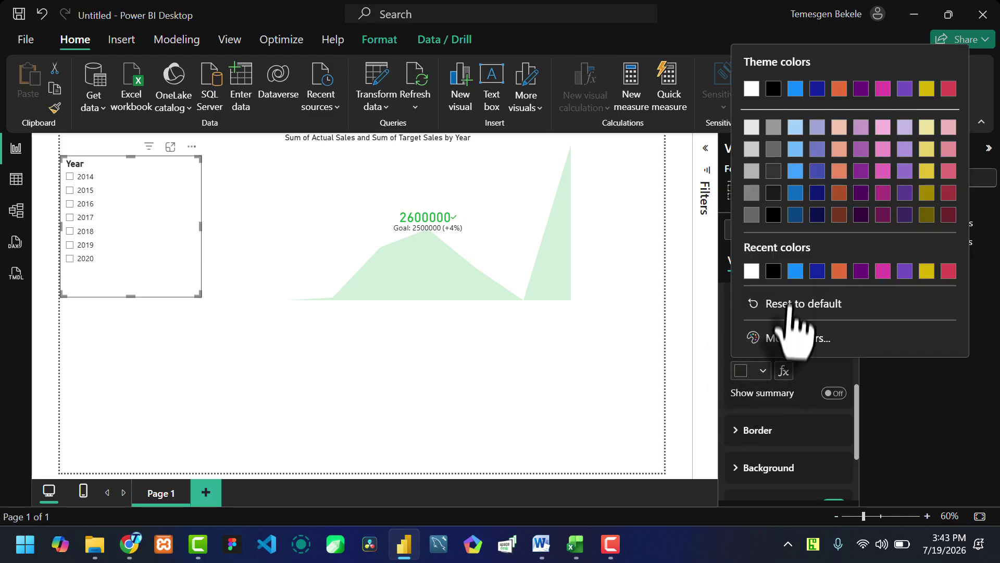
click(816, 271)
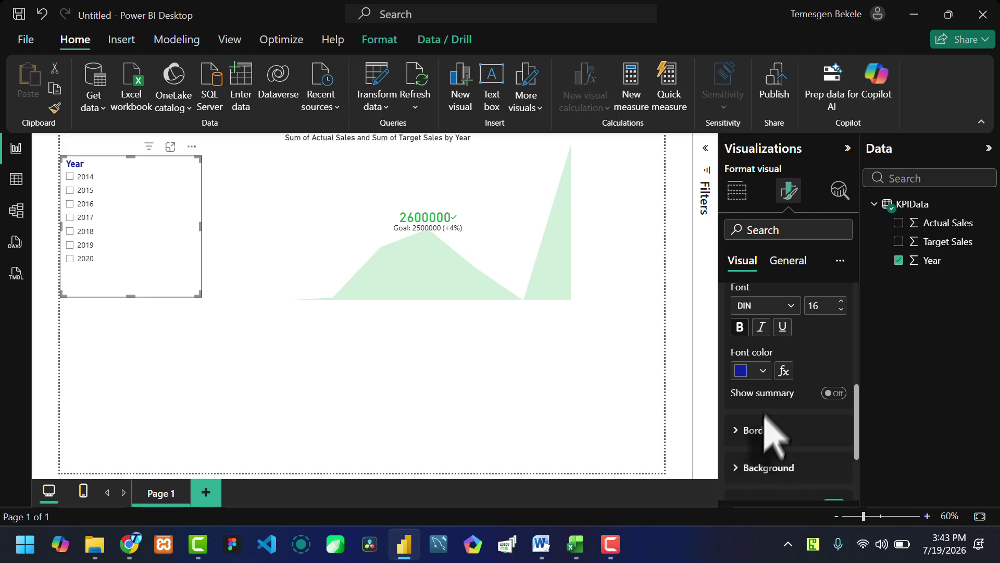
- Make the Year slicer's values bold, in the darkest shade of the theme's dark blue, with a slightly larger font size
scroll(773, 365, down, 3)
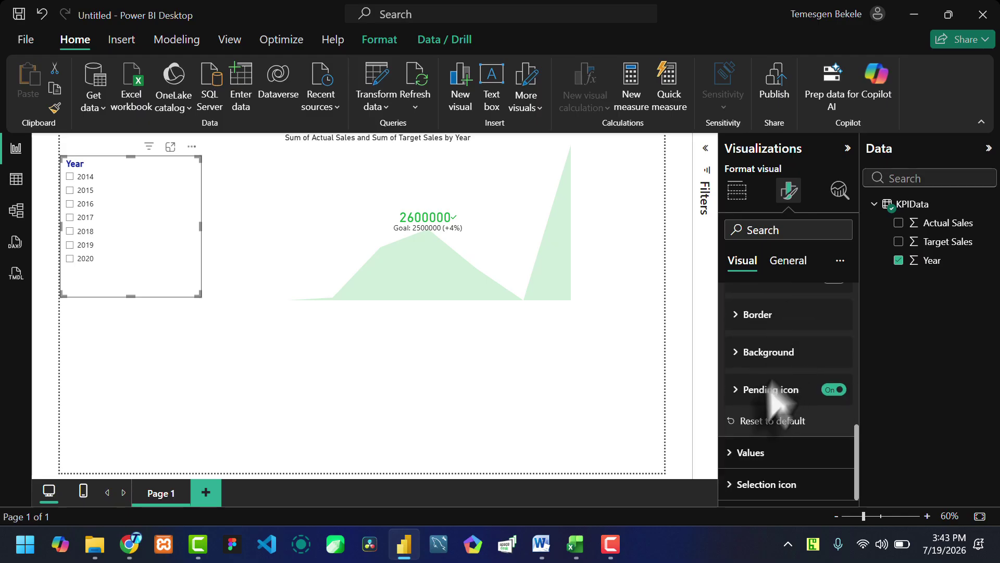
click(727, 454)
scroll(771, 430, down, 3)
click(740, 318)
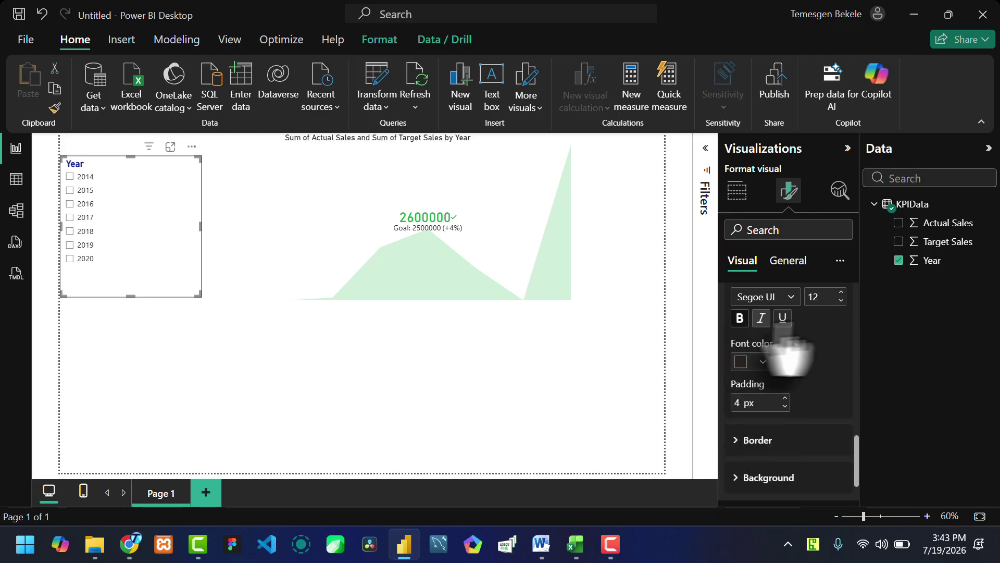
click(761, 362)
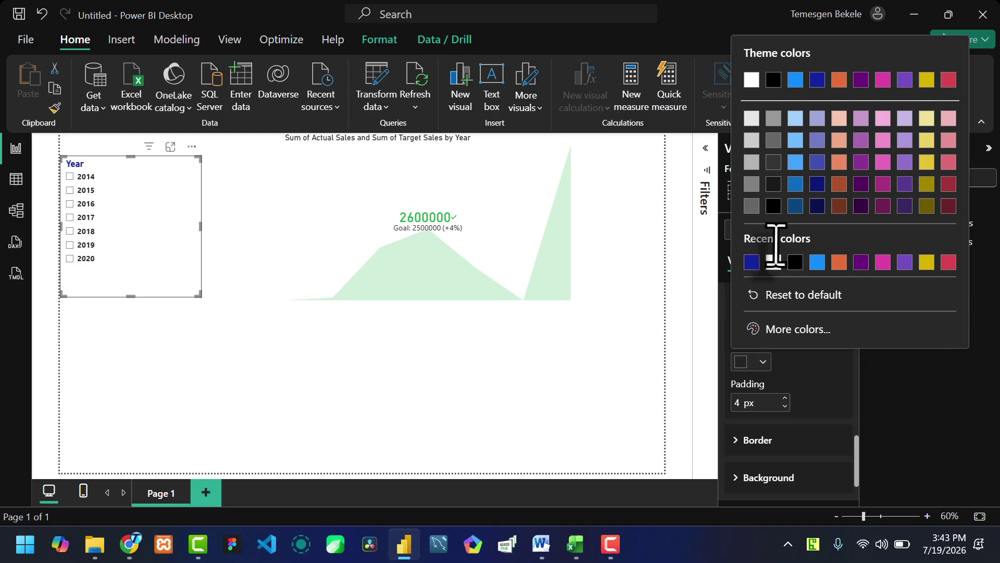
click(751, 262)
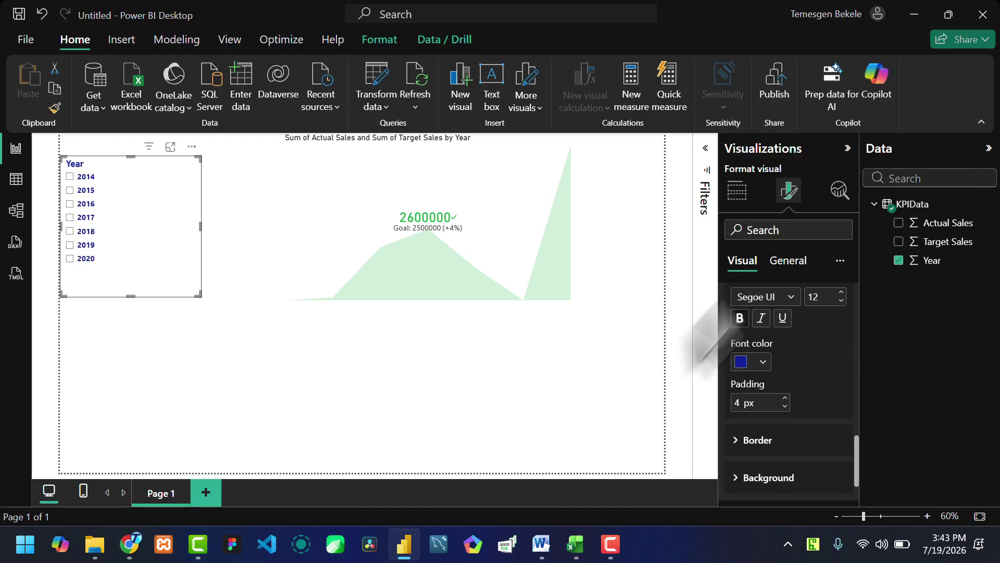
click(762, 362)
click(817, 206)
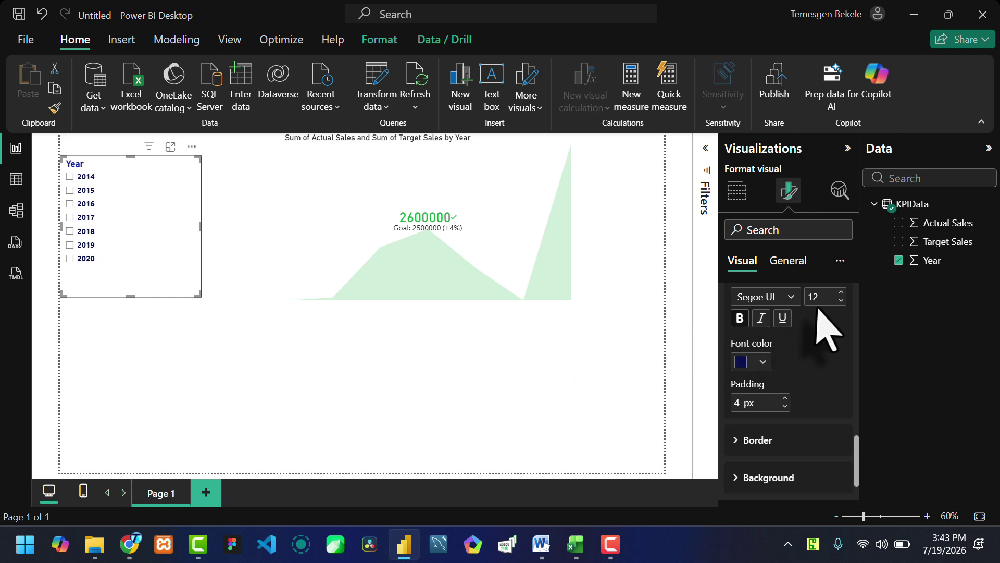
click(840, 293)
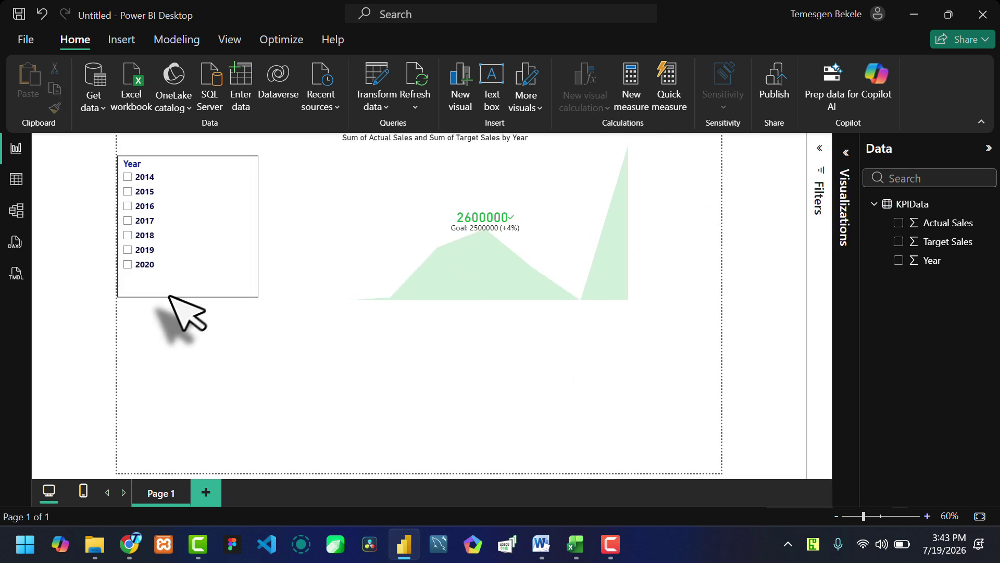
- Narrow the Year slicer to fit its list, filter the report to 2017, and select the KPI visual
click(186, 223)
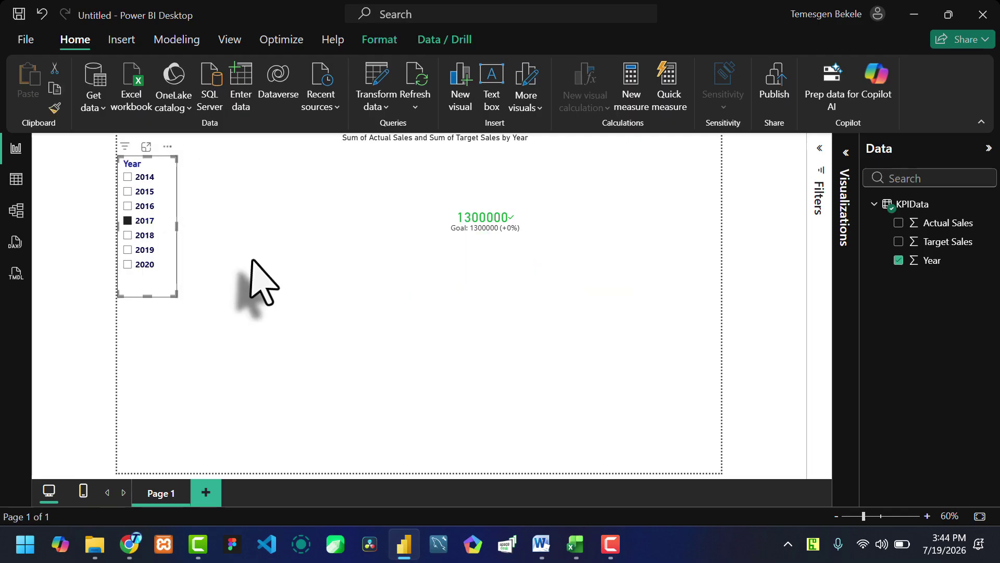
click(253, 260)
click(471, 237)
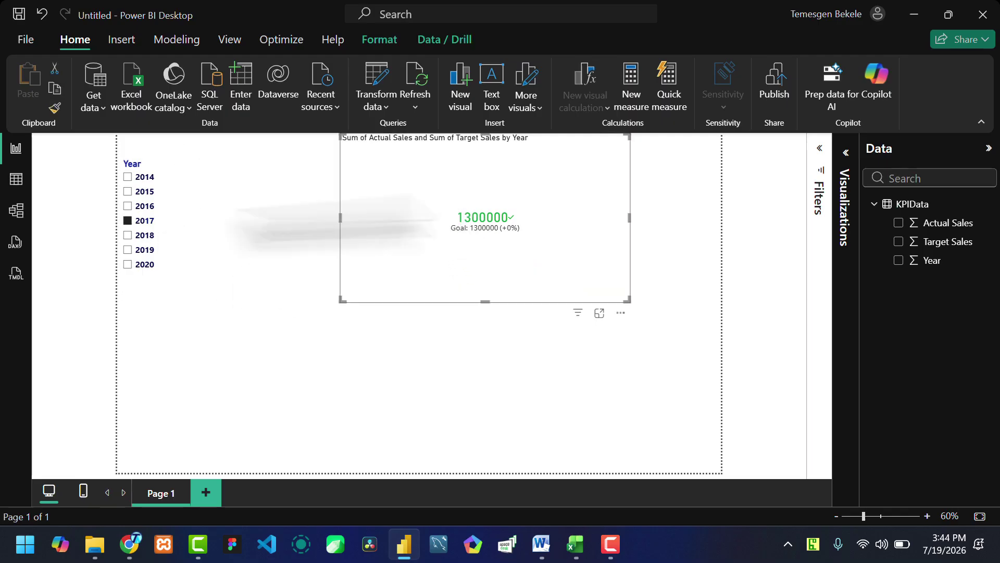
- Filter the report by 2020, 2014, 2015, 2016, 2017 and 2018 in turn to compare the KPI's actual sales with its goal
click(127, 265)
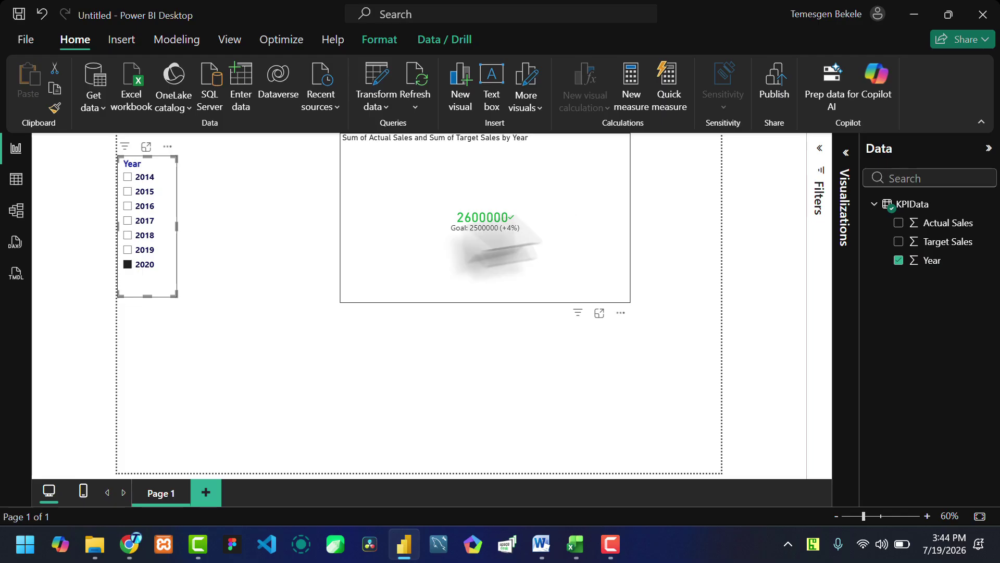
click(127, 177)
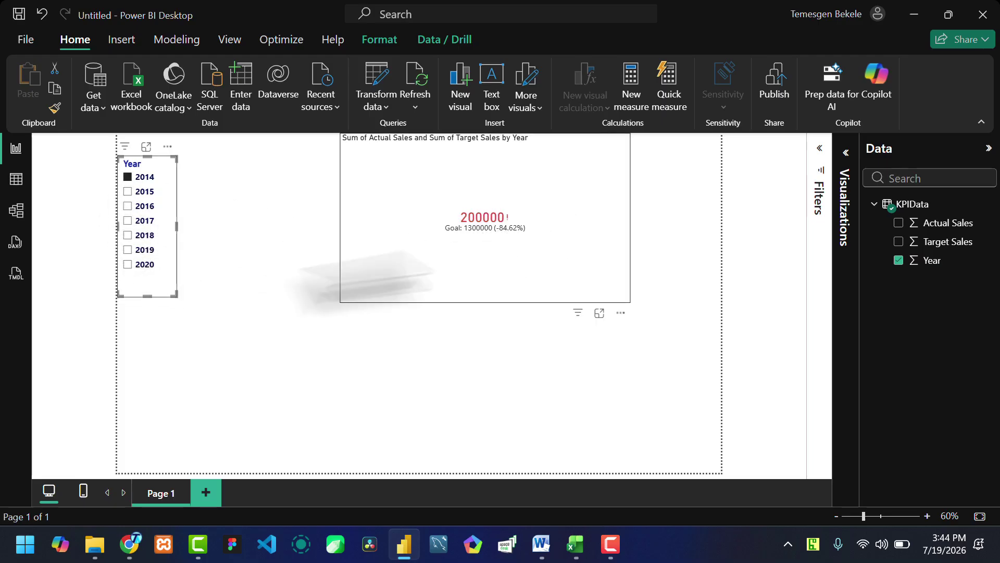
click(127, 191)
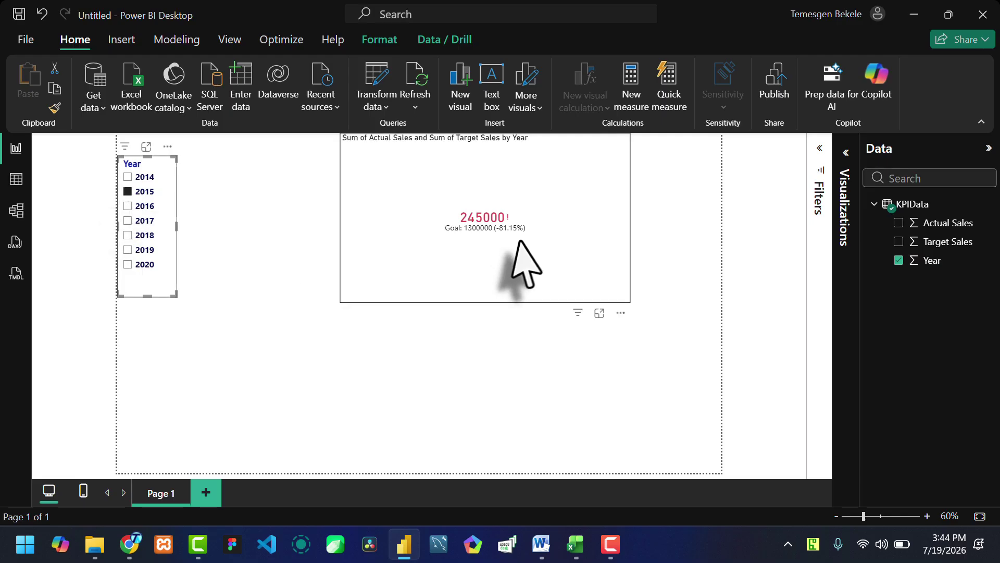
click(128, 206)
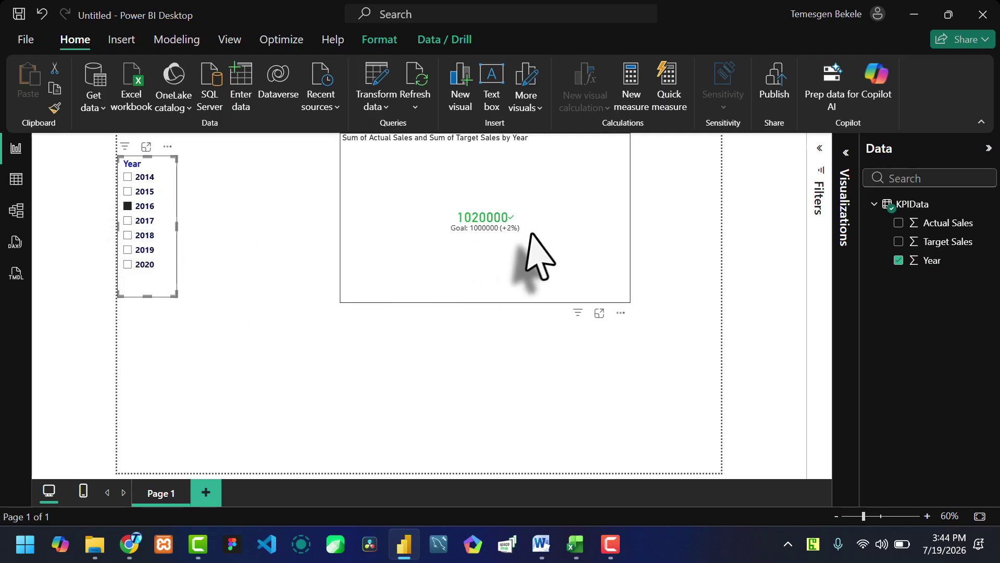
click(127, 221)
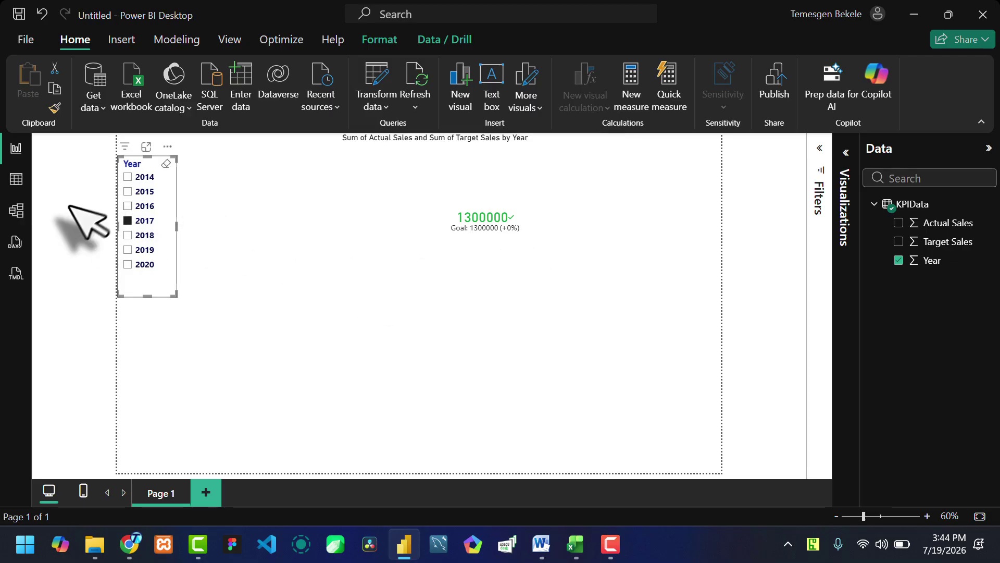
click(128, 235)
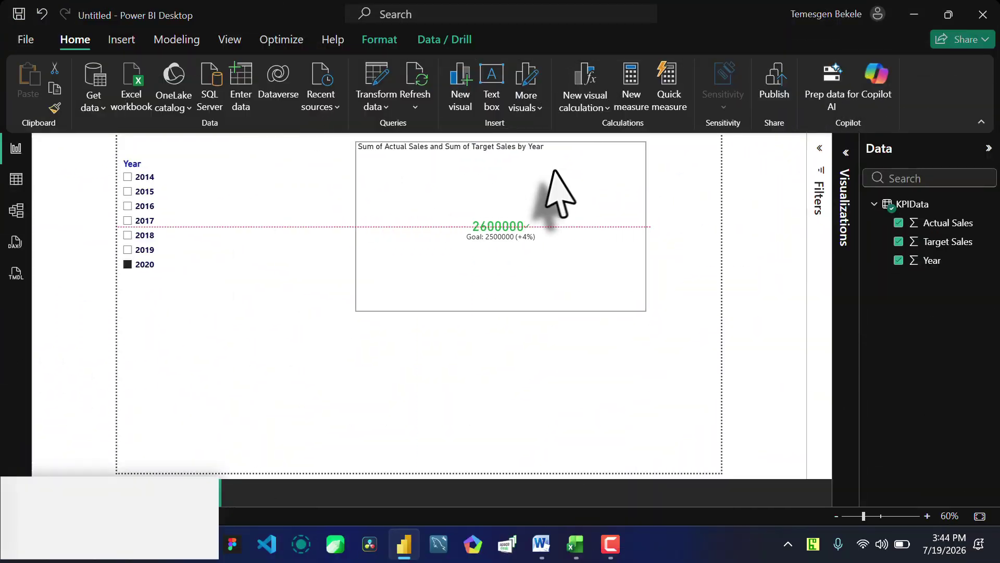
- Move the KPI visual farther right to free space beside the slicer, and bring back the visual-building options
drag(547, 172, 595, 190)
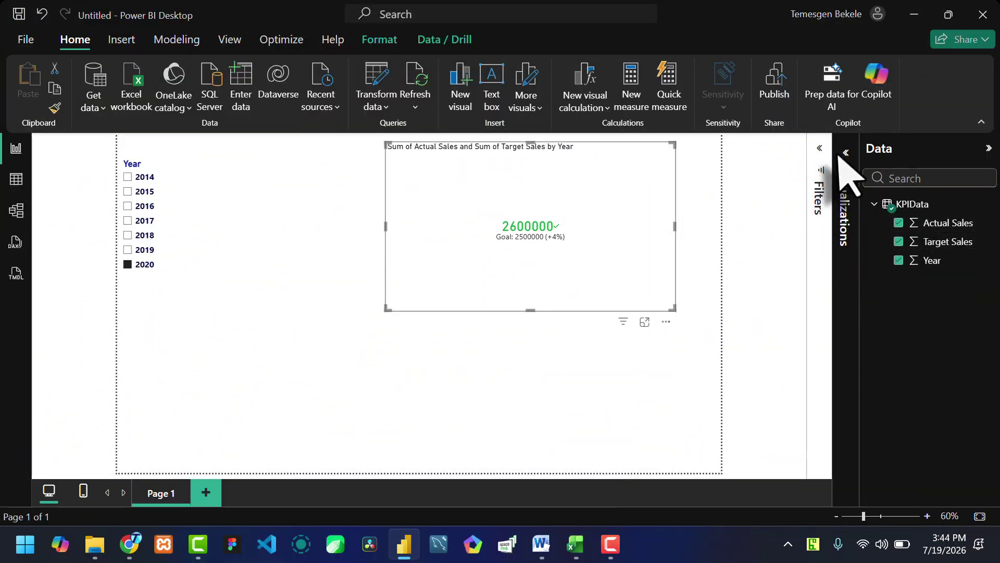
click(840, 180)
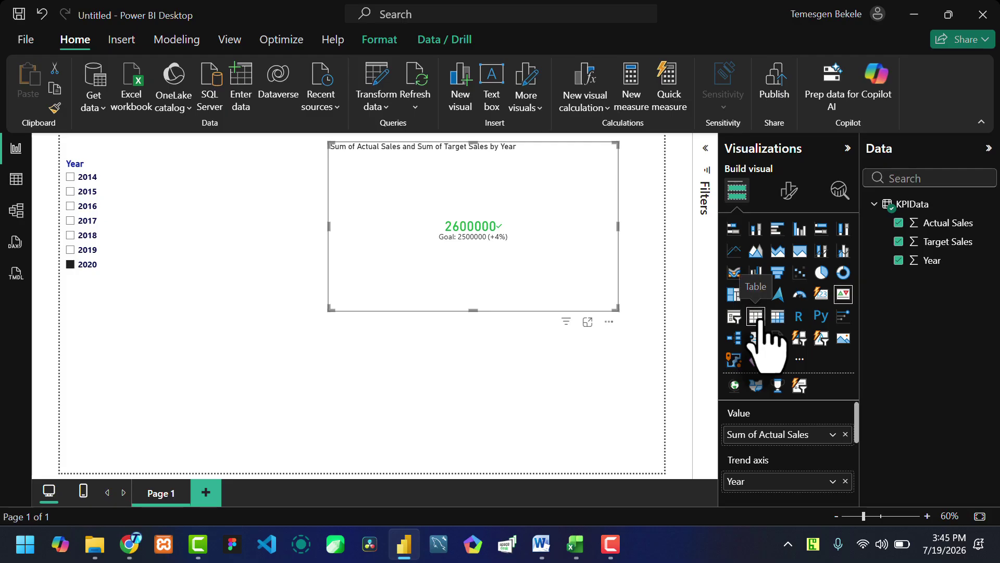
- Try converting the KPI visual to a table, and undo the conversion
click(756, 317)
key(ctrl+z)
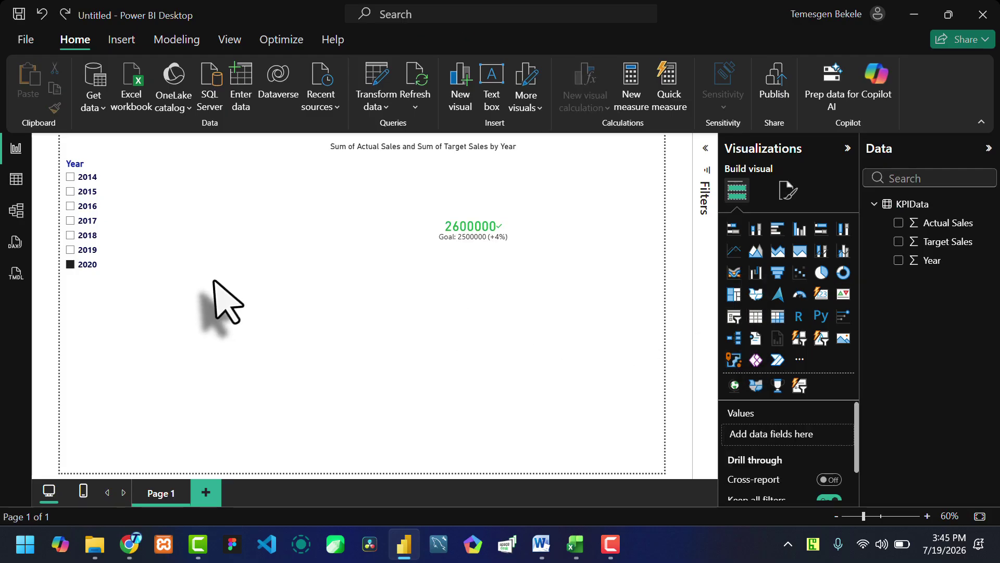
- Add a new table visual, place it between the Year slicer and the KPI visual, and enlarge it
click(756, 316)
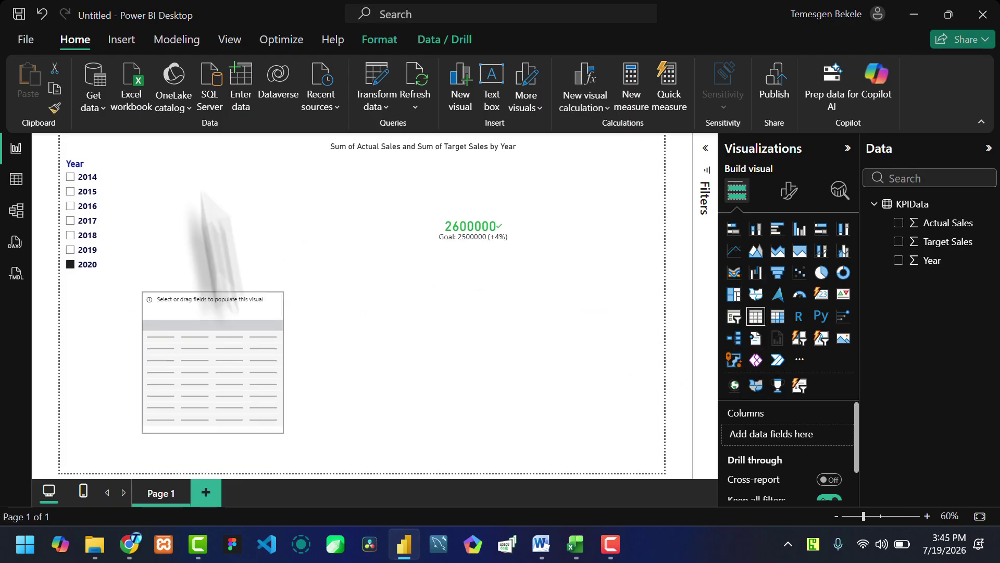
drag(216, 307, 201, 166)
drag(267, 293, 325, 387)
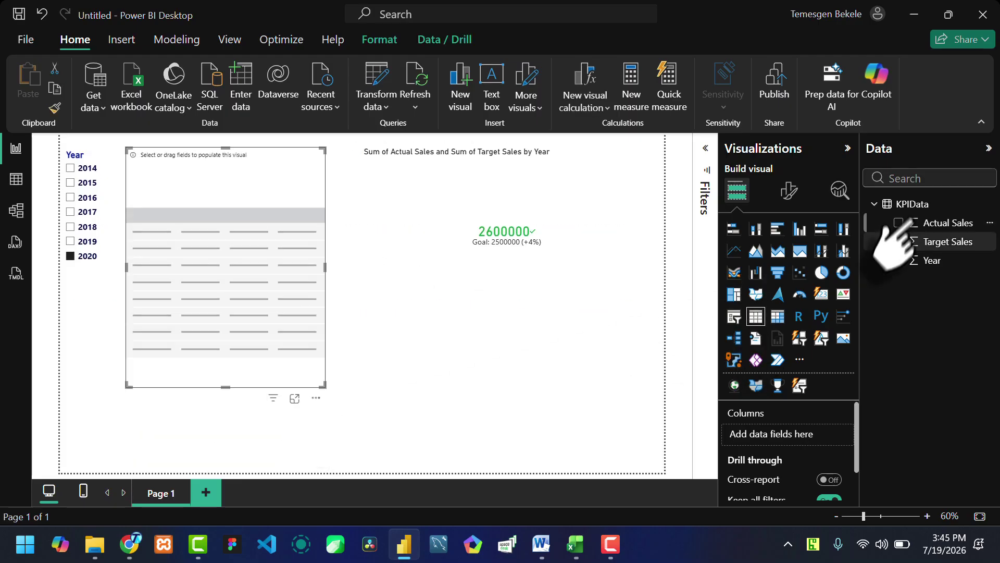
- Add Year, Actual Sales and Target Sales as the table's columns, in that order
drag(911, 224, 777, 437)
drag(917, 242, 771, 453)
drag(917, 260, 794, 471)
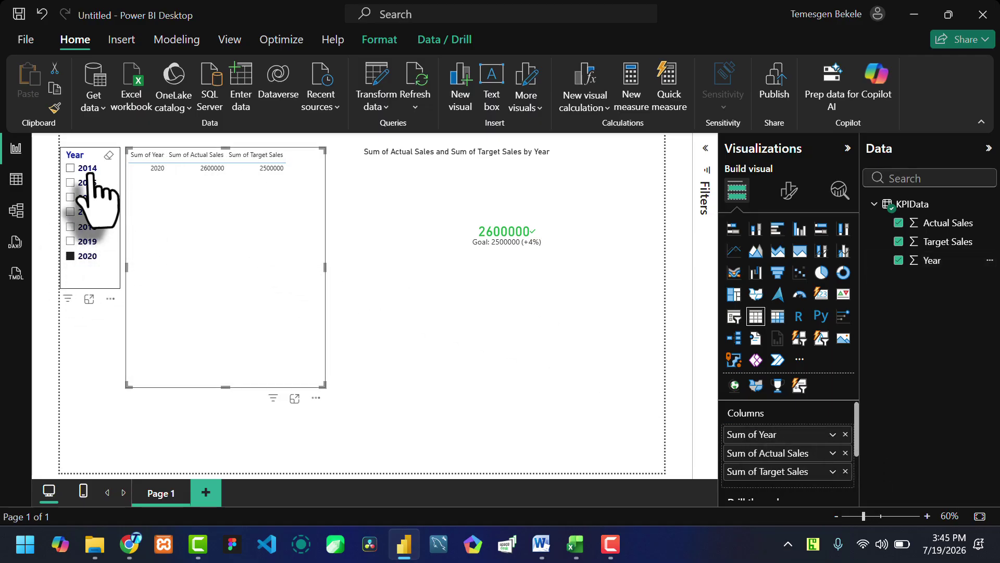
- Filter the report by 2015, 2014 and 2017 in turn to compare the table with the KPI visual, and clear the visual selection
click(90, 182)
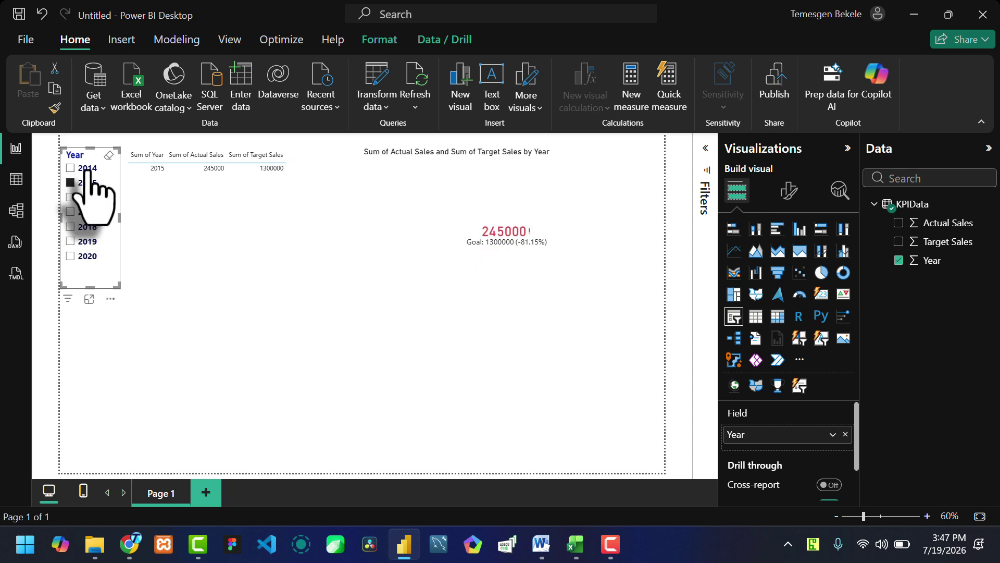
click(89, 168)
click(86, 211)
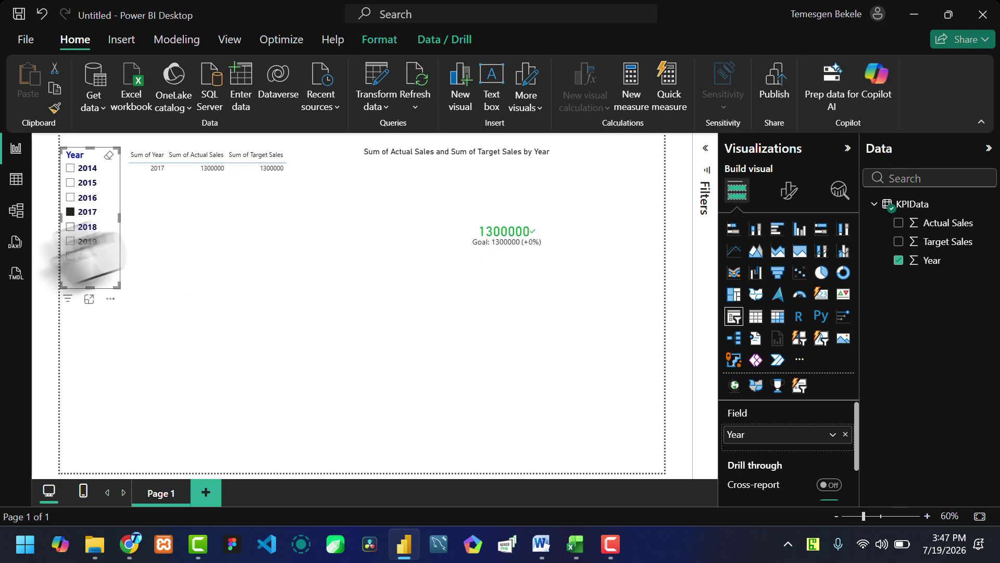
click(240, 336)
click(250, 391)
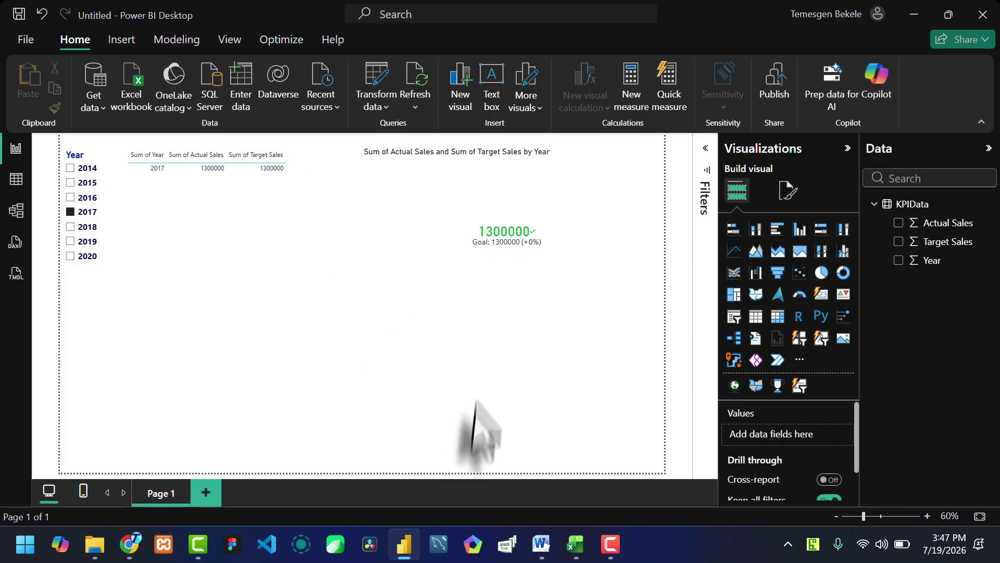
- Create a new measure in the KPIData table and name it KPI %
right_click(914, 205)
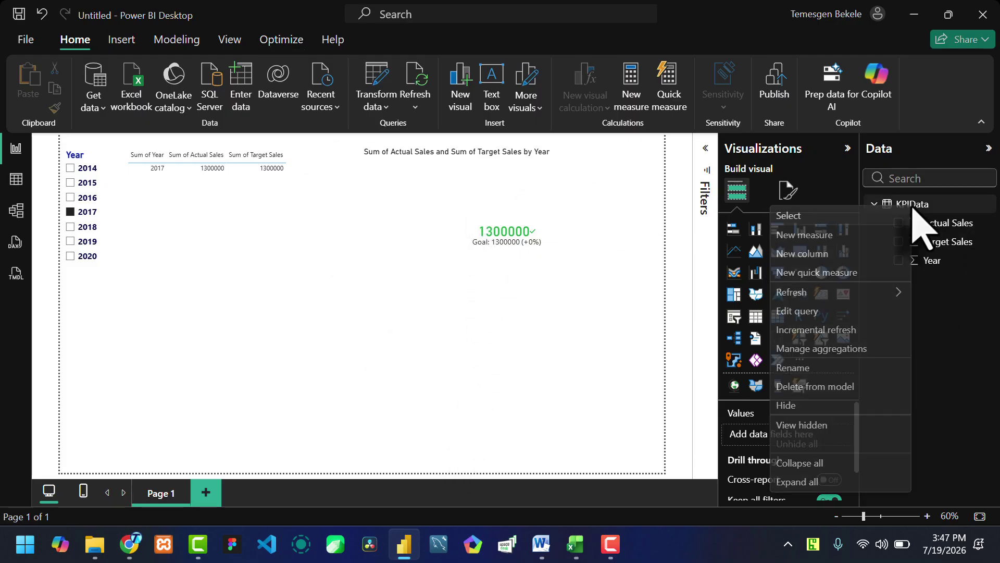
click(812, 231)
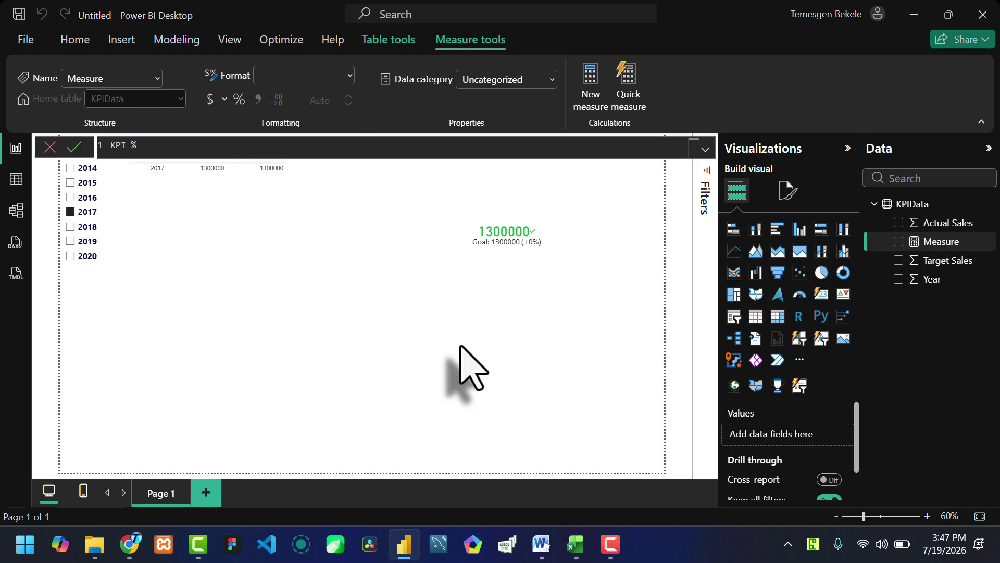
click(229, 145)
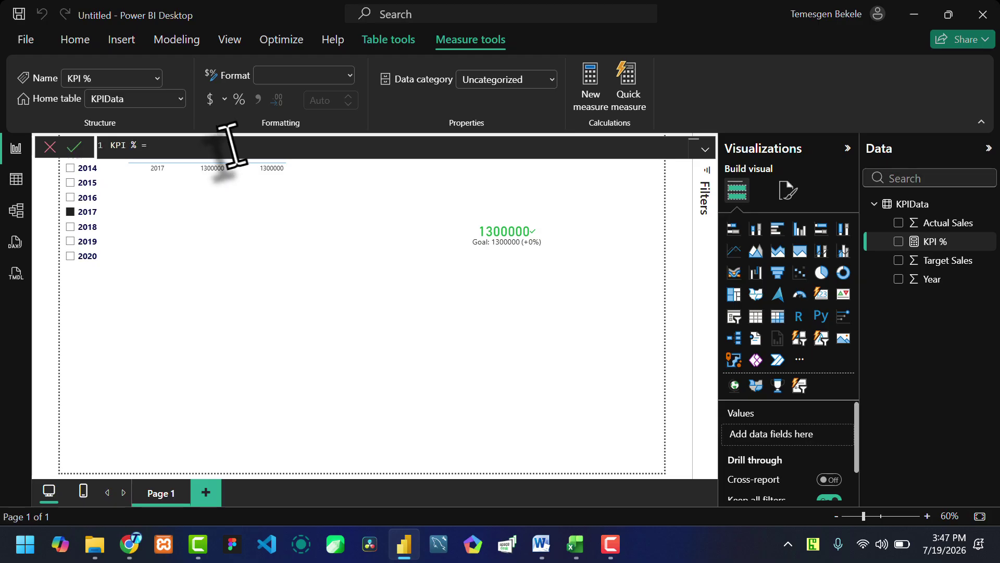
key(shift+Return)
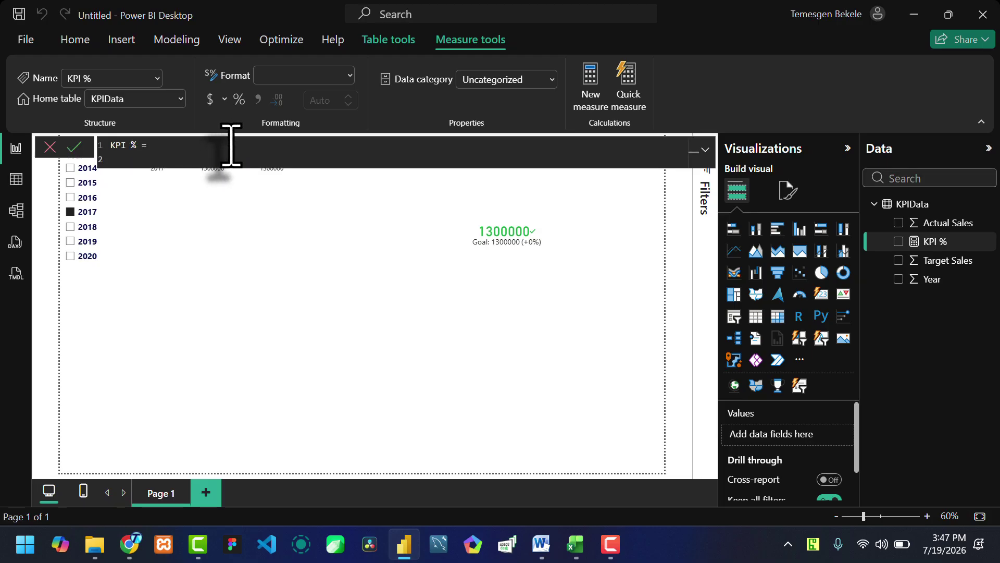
- Define a variable ActualSale in the KPI % formula as SUM(KPIData[Actual Sales])
text(var)
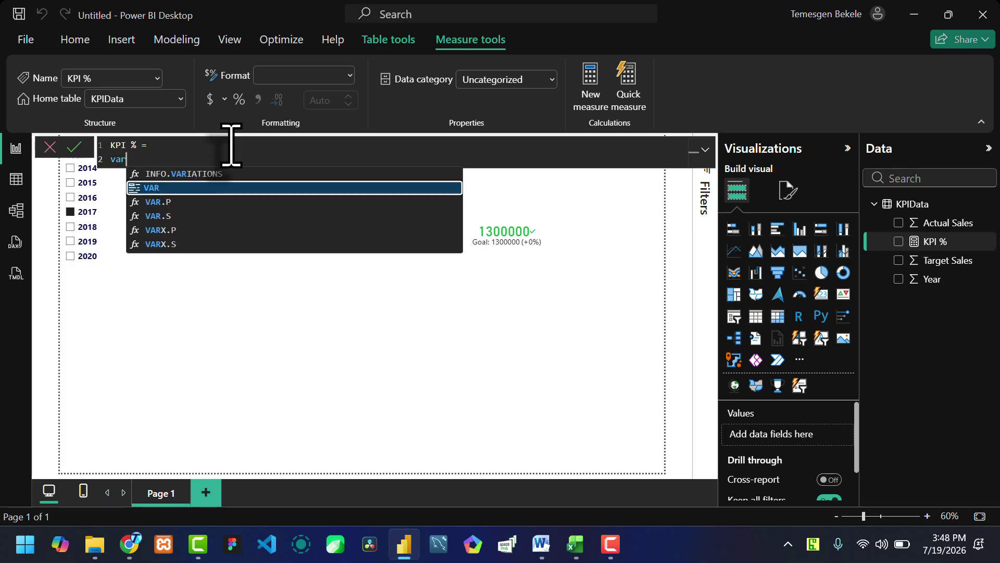
key(Tab)
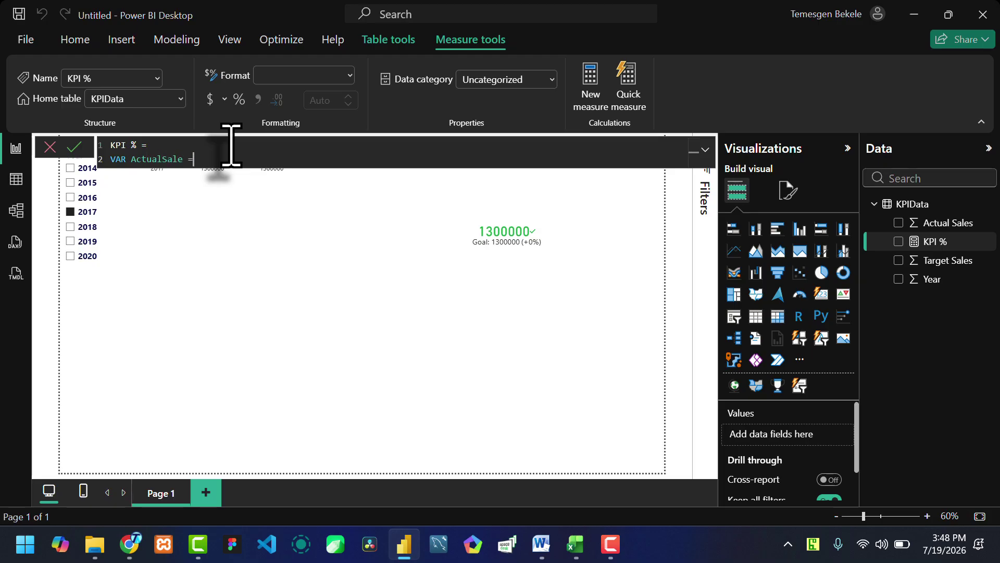
text(ActualSale = su)
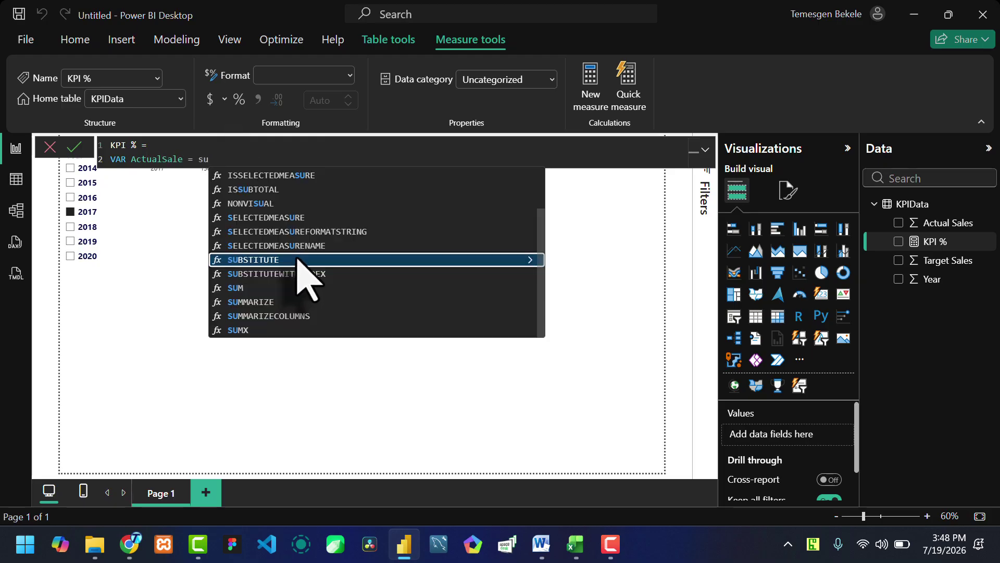
text(m)
key(Tab)
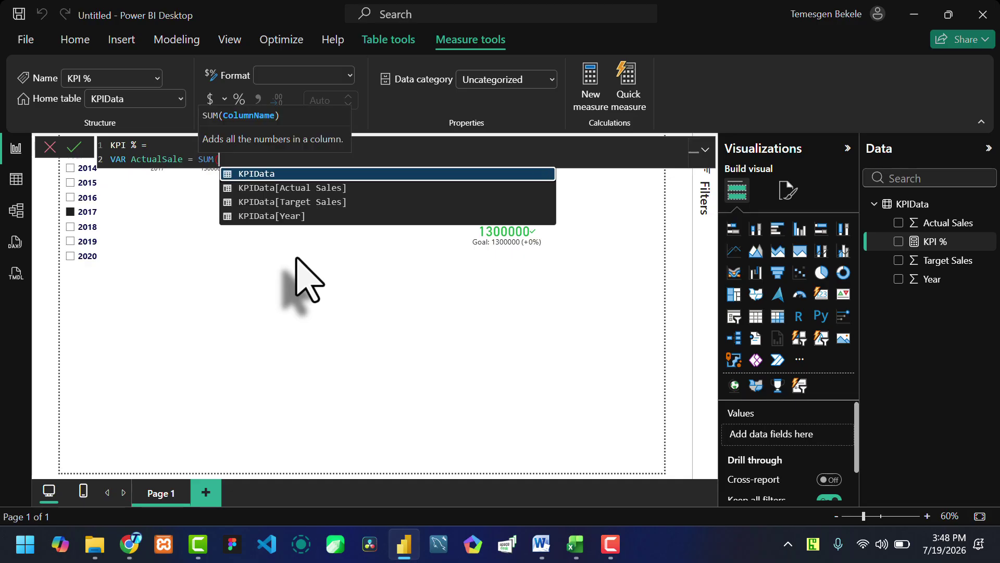
key(Down)
key(Tab)
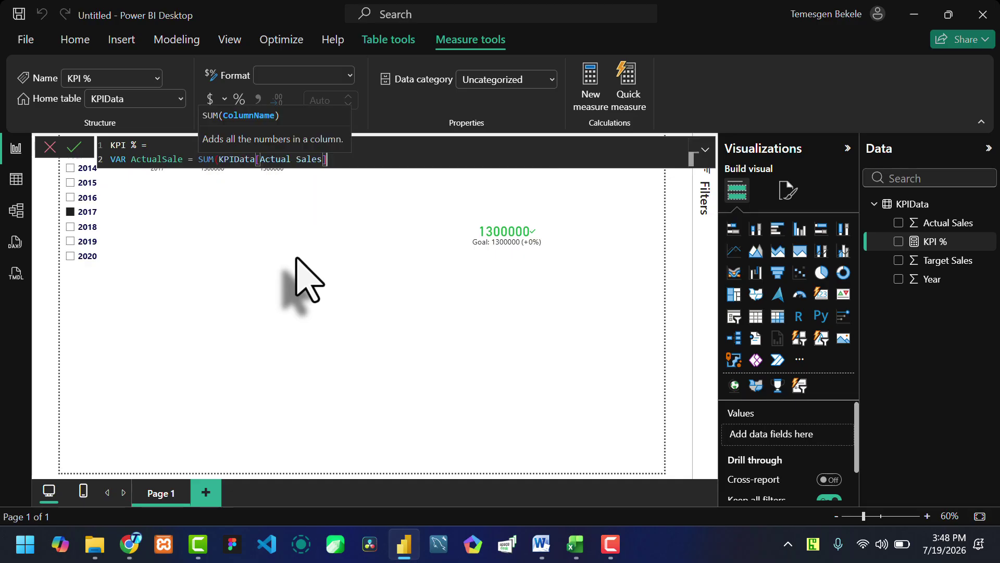
text())
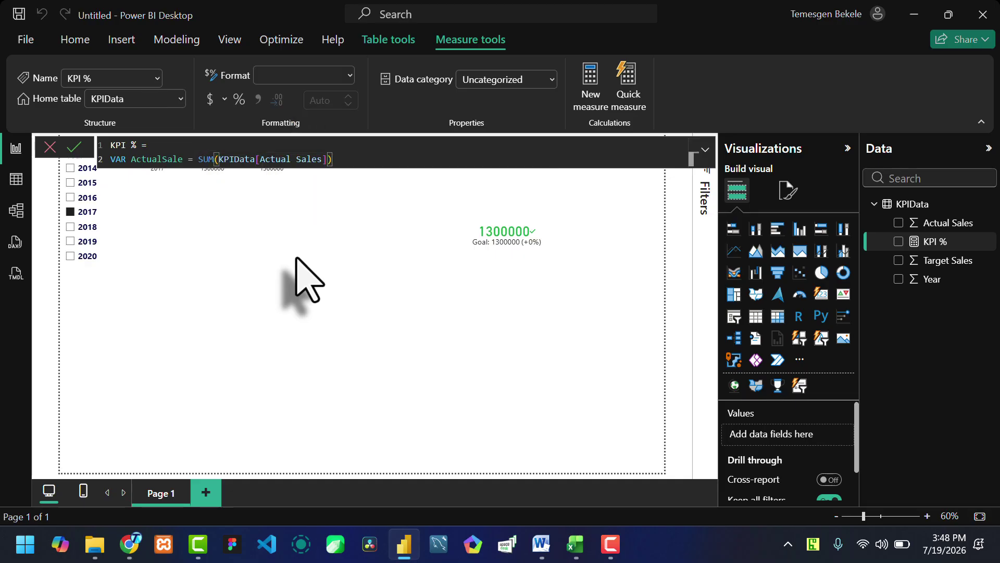
key(shift+Return)
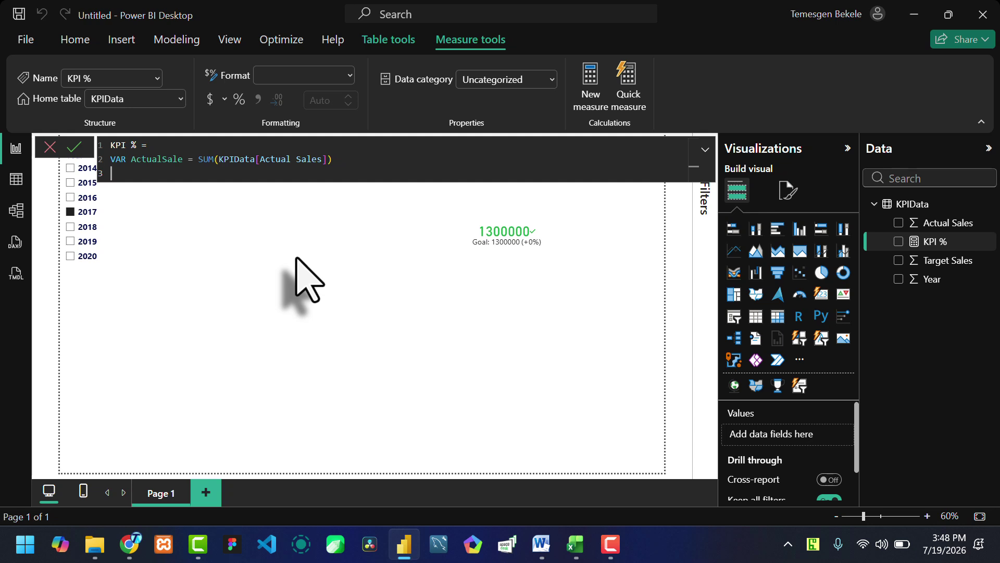
- Define a second variable TargetSale in the formula as SUM(KPIData[Target Sales])
text(var TargetSale = sum)
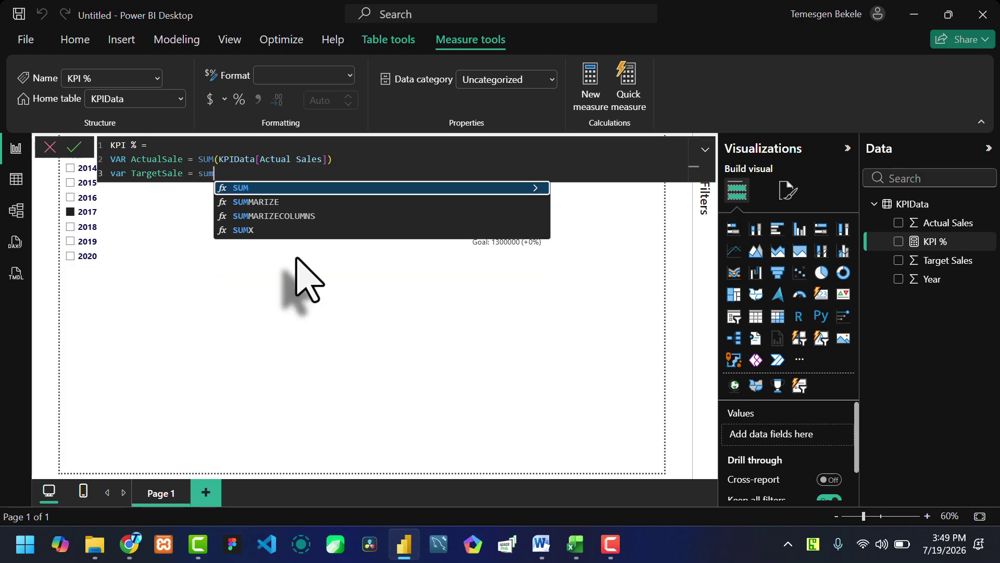
key(Tab)
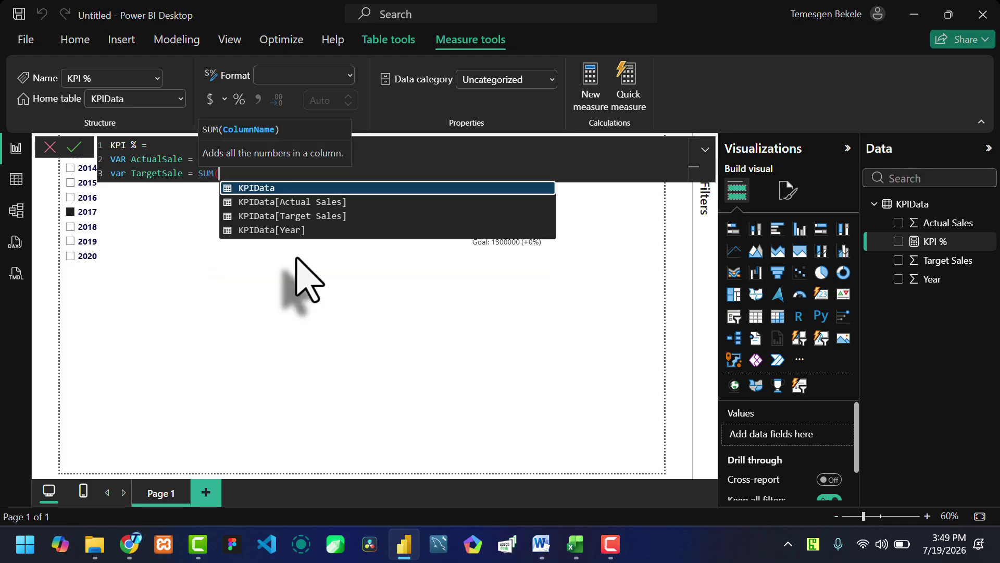
key(Down)
key(Down)
key(Tab)
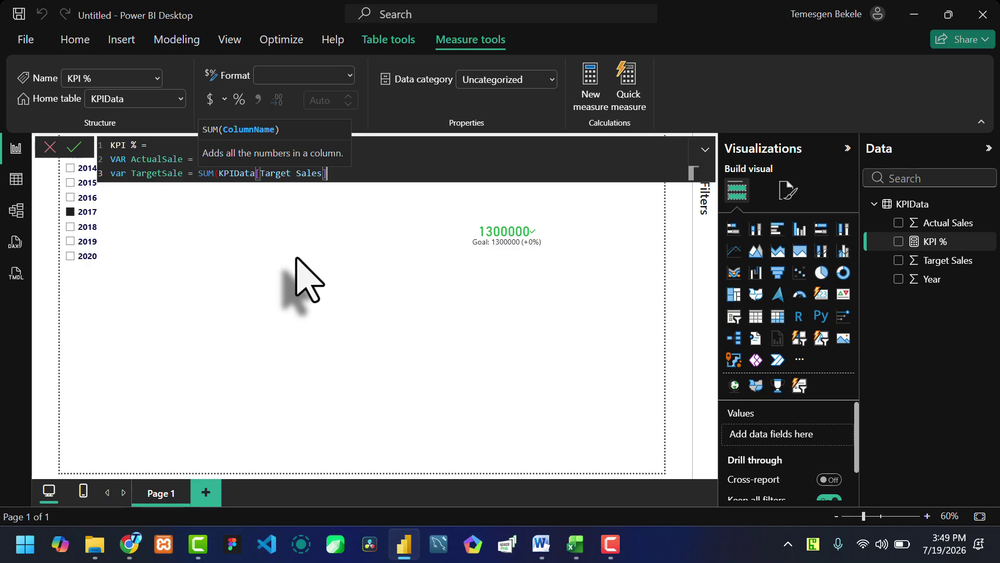
text())
key(shift+Return)
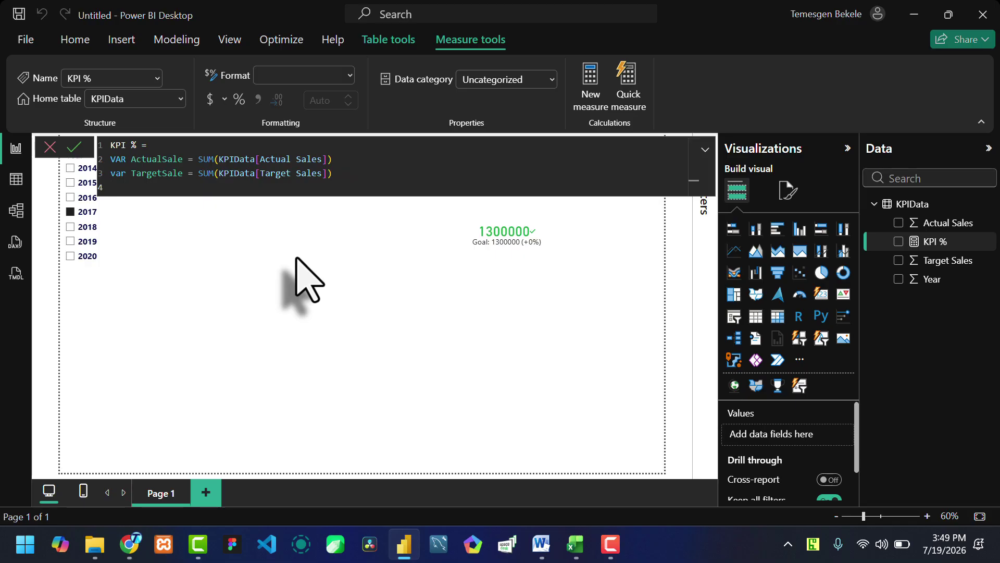
- Define a third variable diff in the formula as ActualSale - TargetSale
text(var)
key(Tab)
text(diff = Ac)
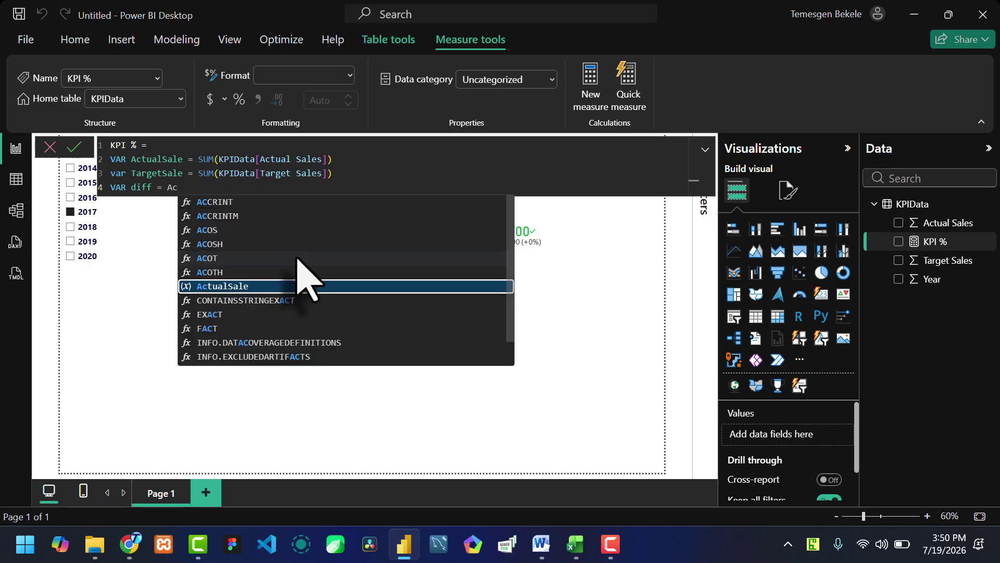
key(Tab)
text(Targ)
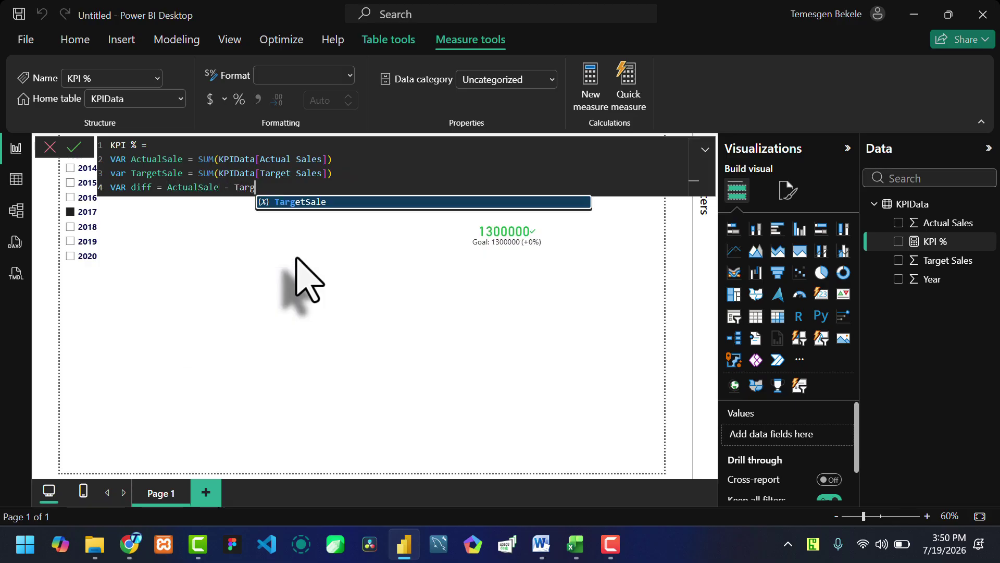
key(Tab)
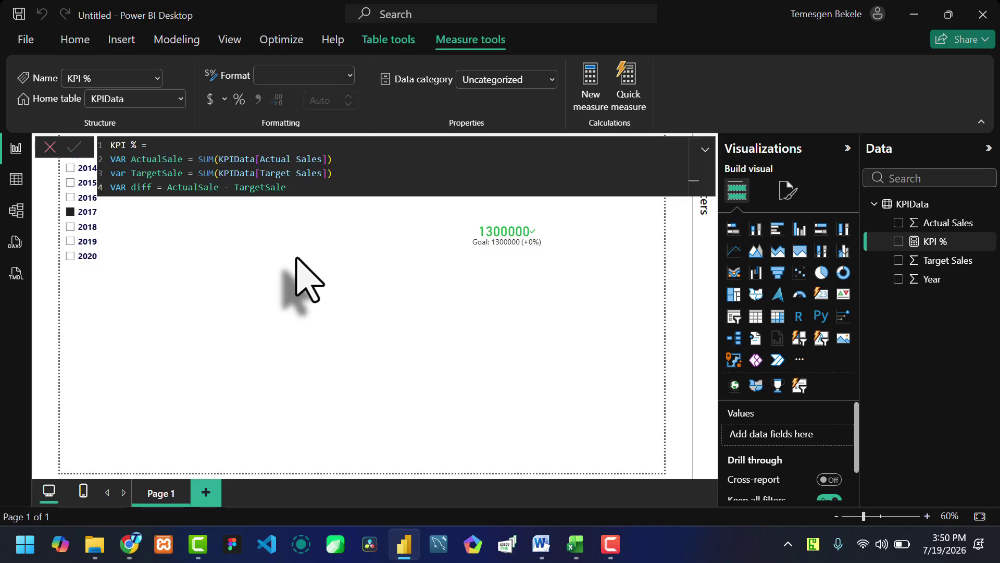
key(shift+Return)
- Finish the formula with a Return line that gives DIVIDE(diff,TargetSale)*100
text(Retu)
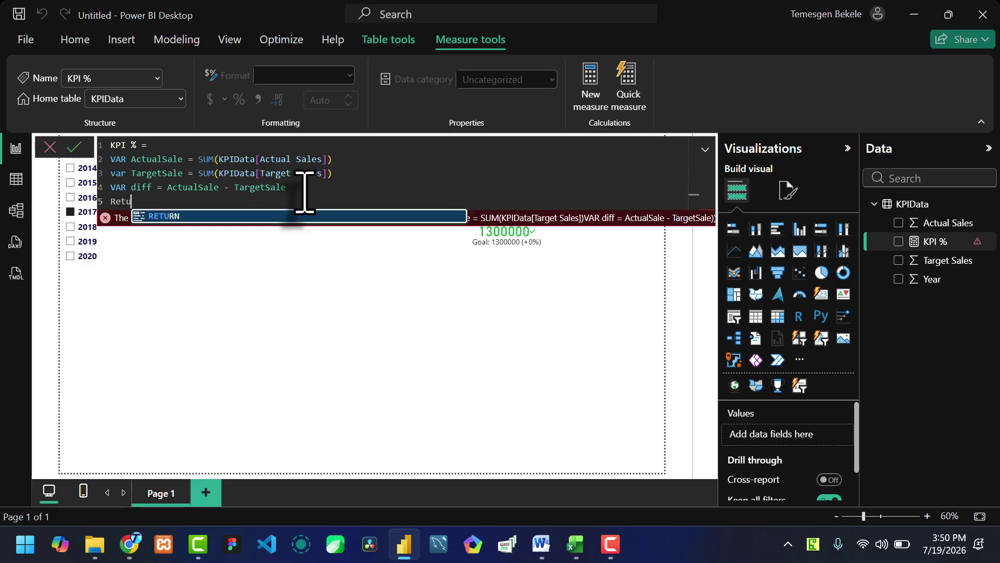
text(rn)
key(shift+Return)
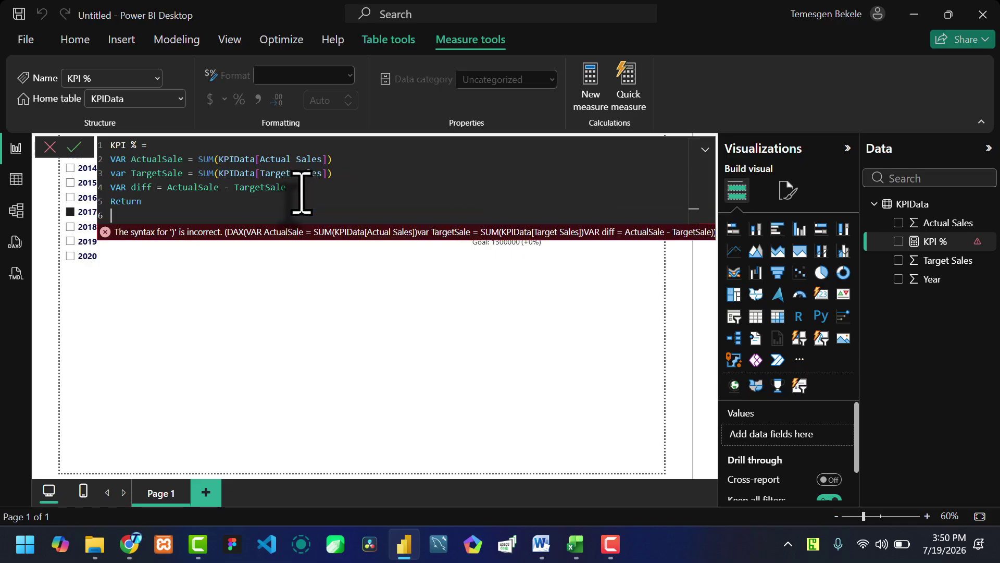
text(D)
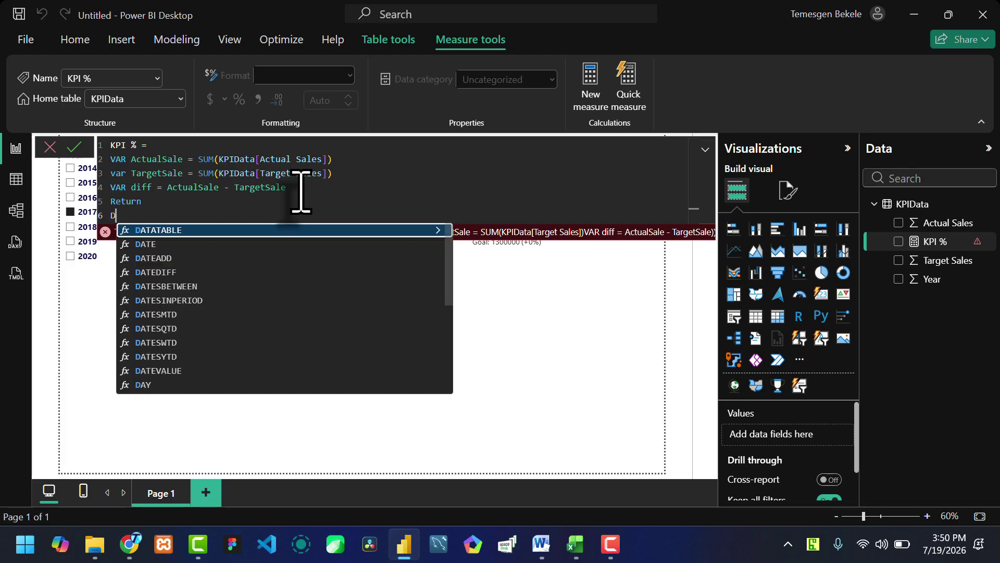
text(ivide(diff)
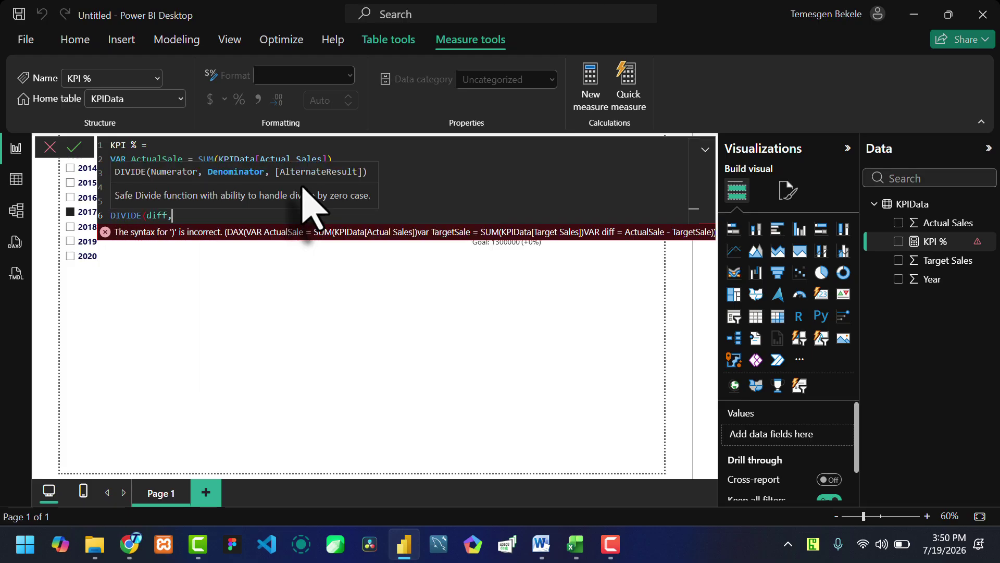
text(,Ta)
key(Tab)
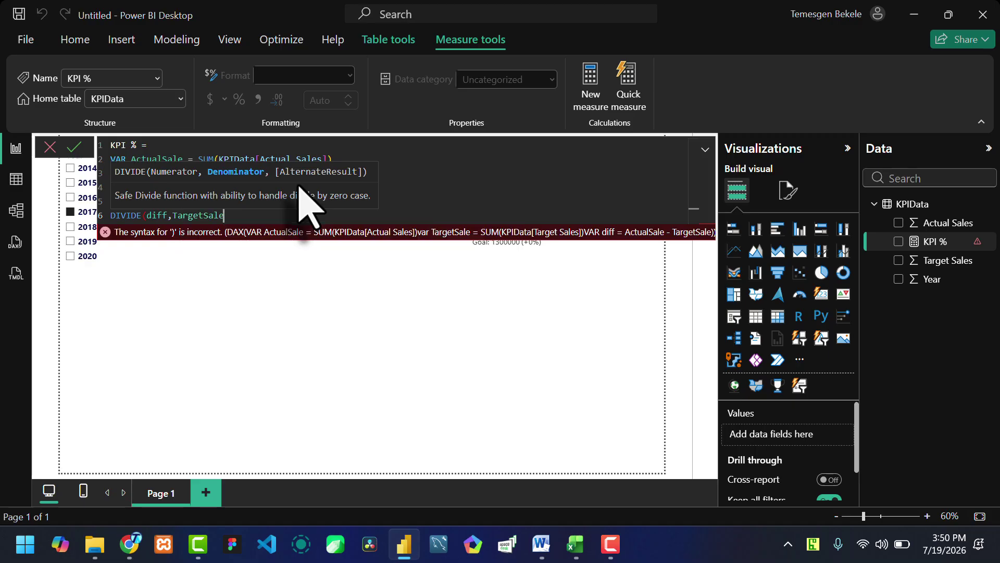
text())
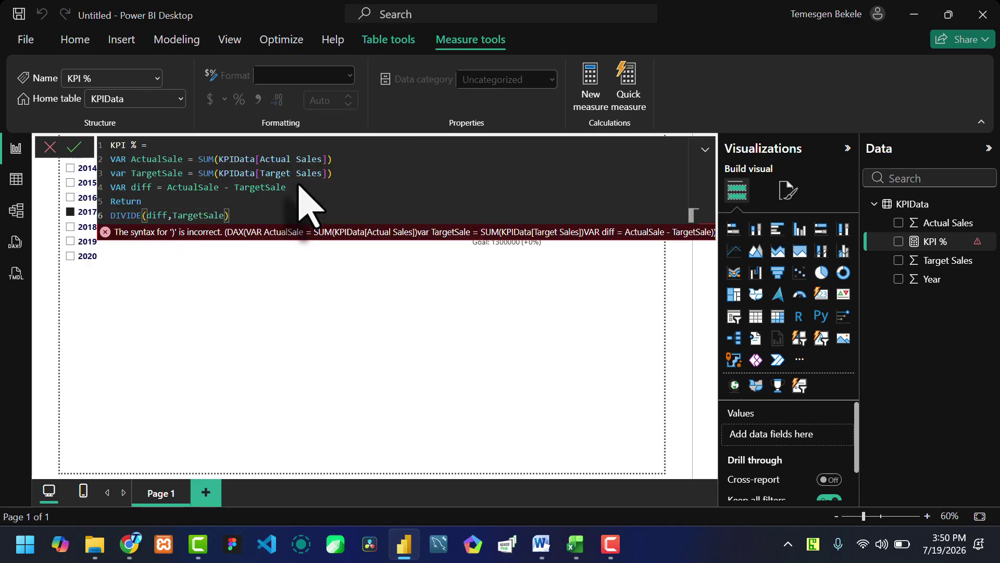
text(*)
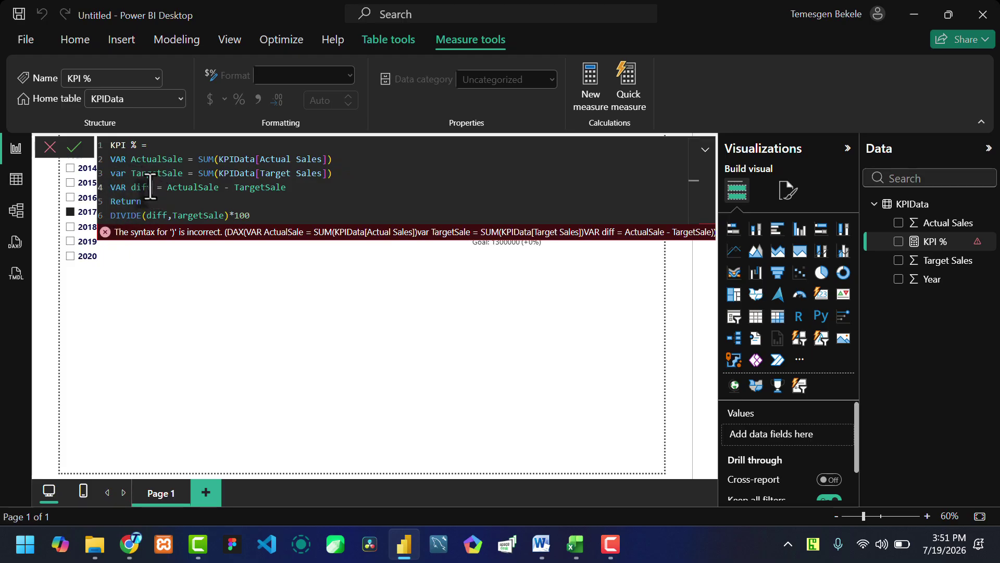
- Check the diff variable and the Return expression in the formula, and commit the KPI % measure
double_click(139, 188)
double_click(195, 188)
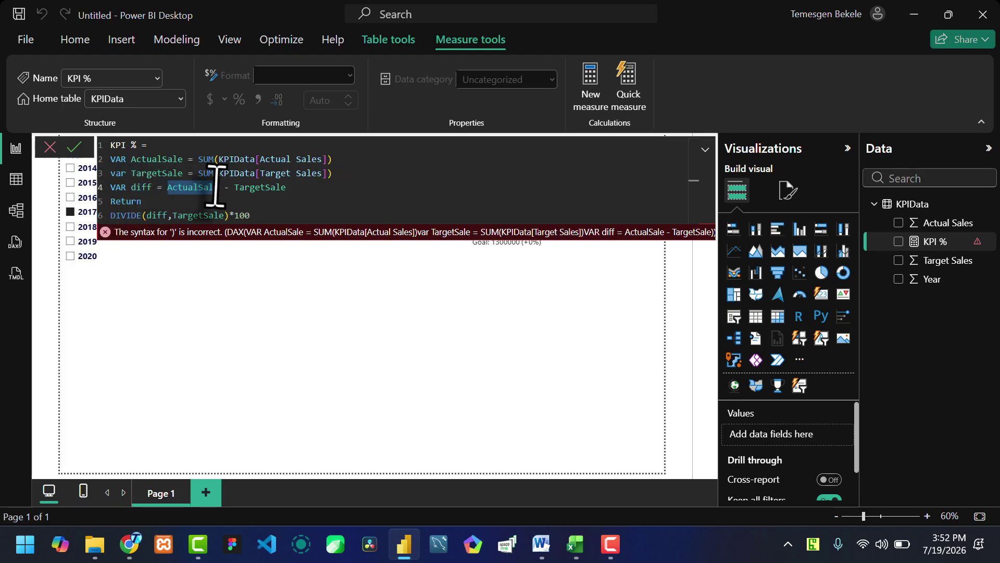
double_click(258, 187)
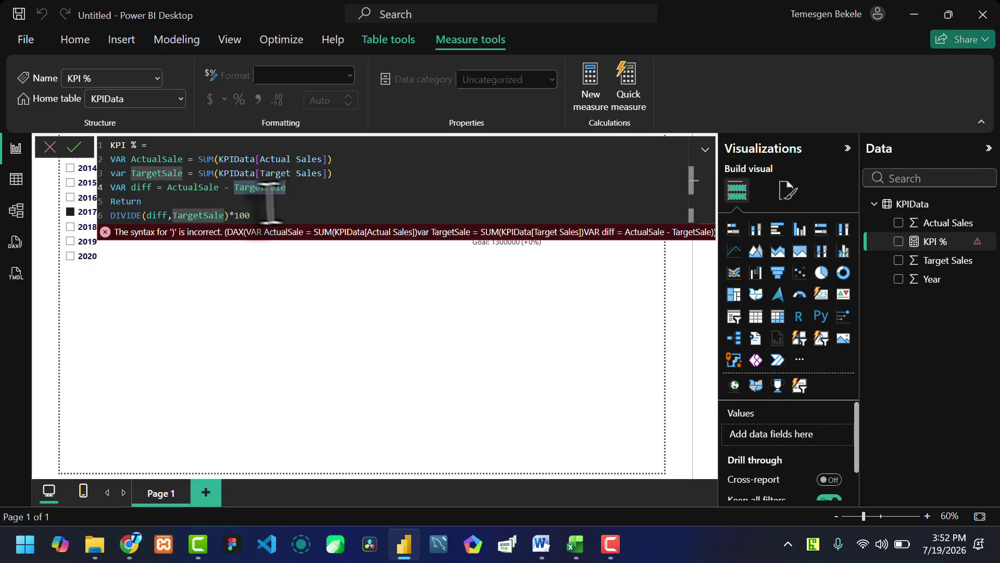
double_click(125, 201)
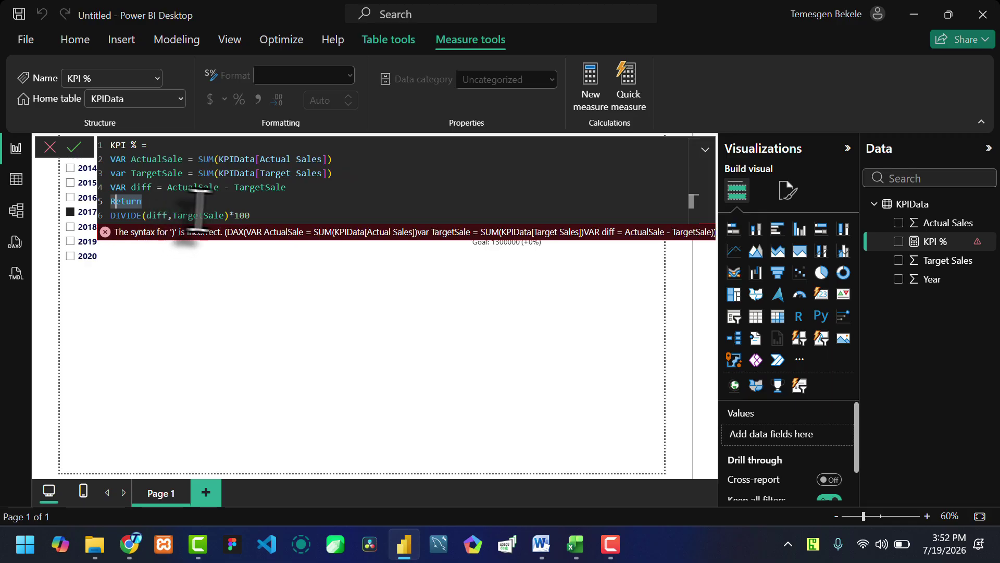
click(293, 216)
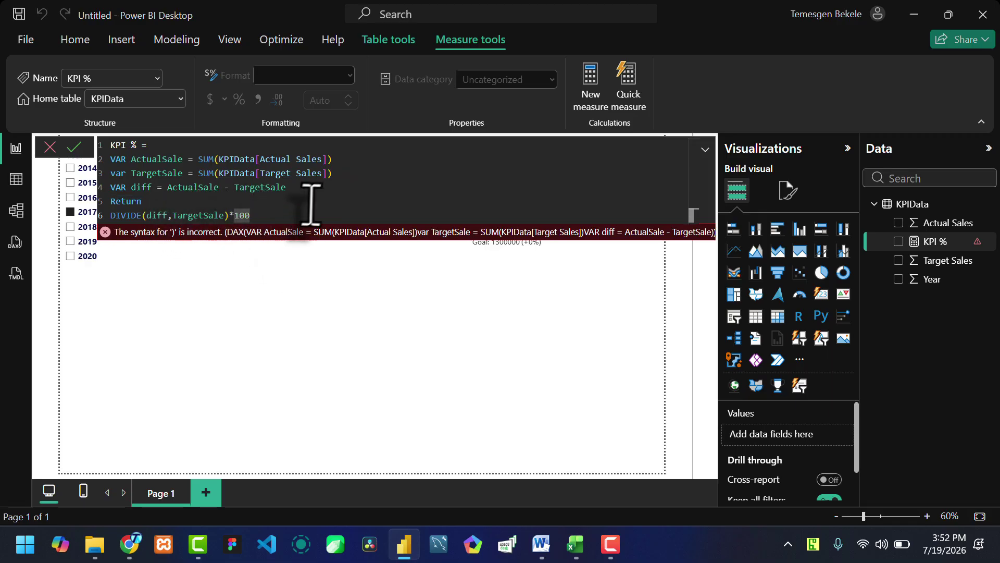
key(Up)
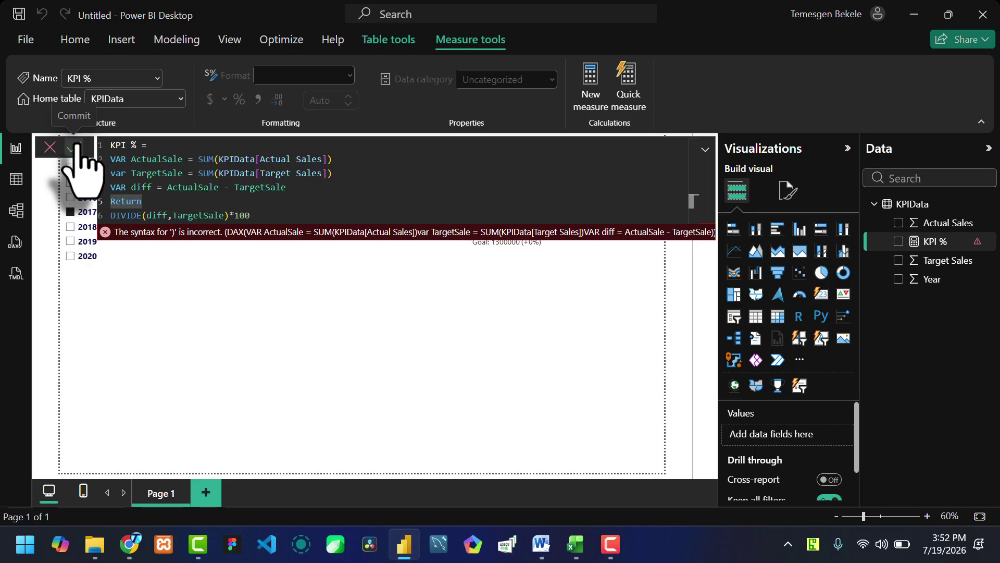
click(76, 147)
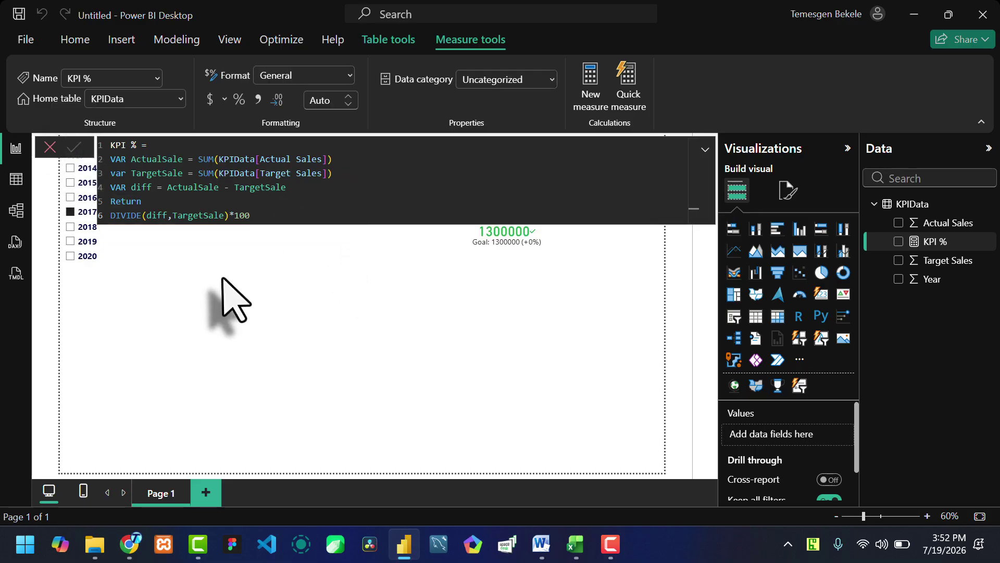
- Add the KPI % measure as the last column of the table visual, after Sum of Target Sales
click(319, 275)
click(272, 176)
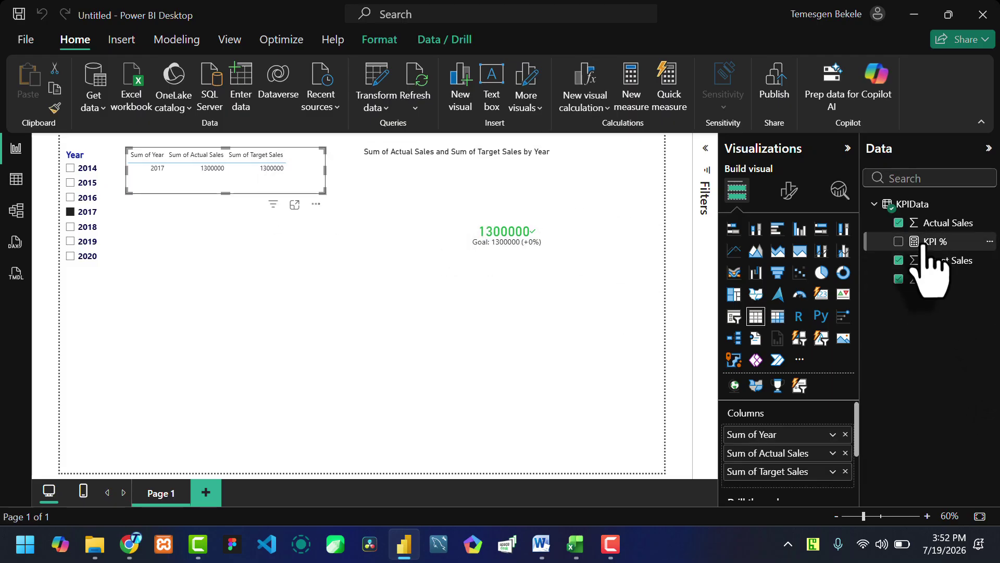
drag(919, 241, 784, 487)
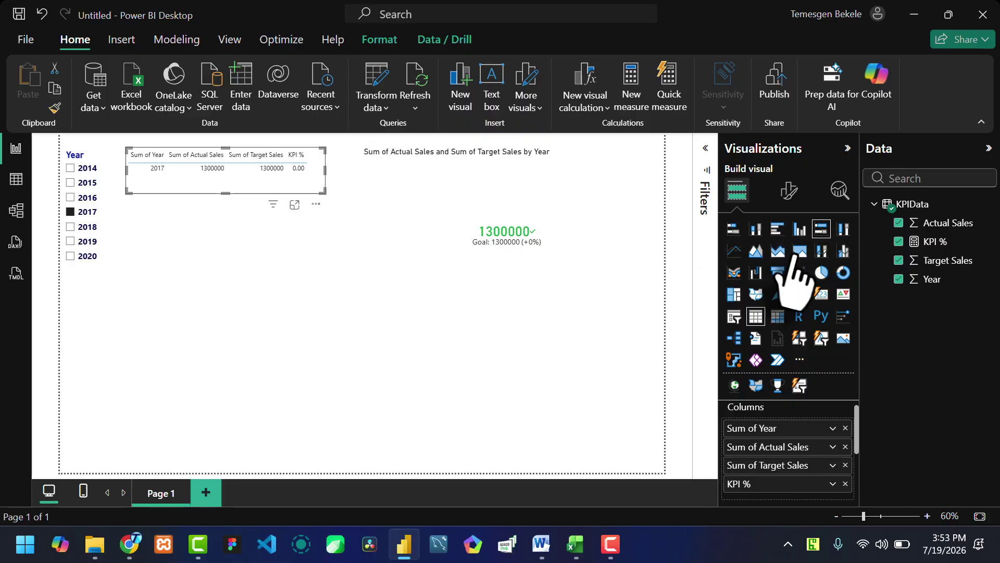
- Set the color of the table's horizontal gridlines to dark blue
click(789, 191)
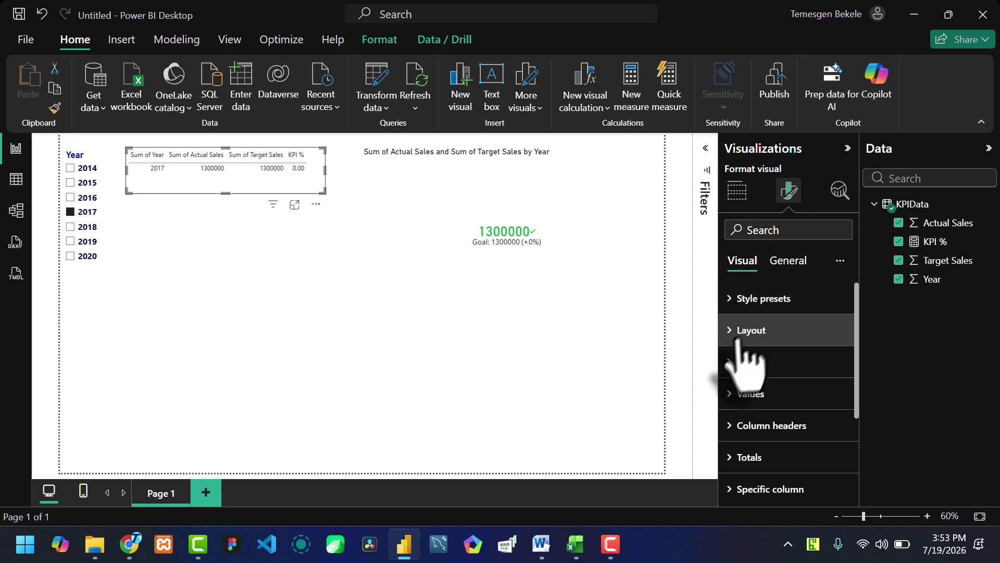
click(764, 298)
click(761, 352)
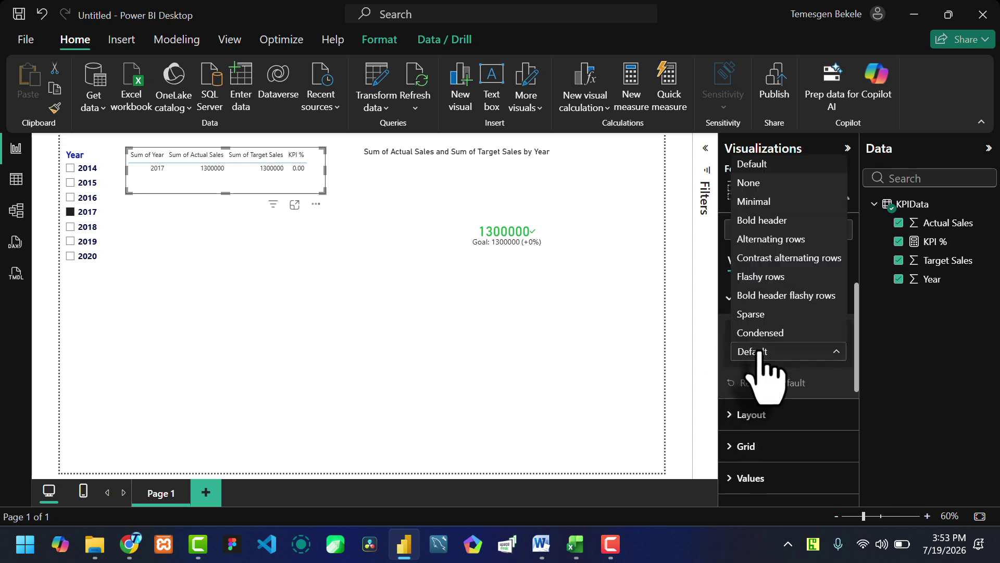
click(760, 352)
scroll(750, 334, down, 3)
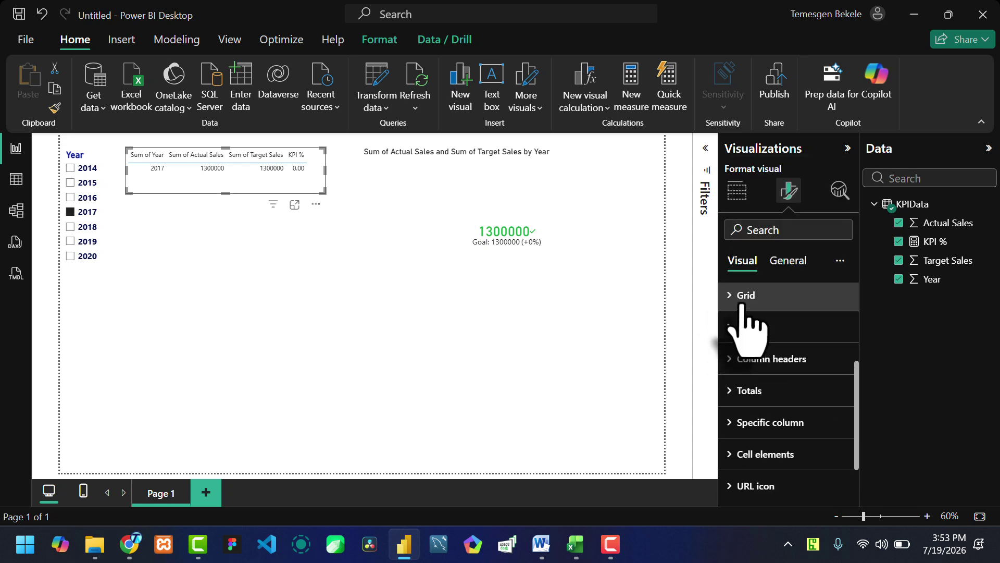
scroll(741, 312, up, 1)
click(735, 354)
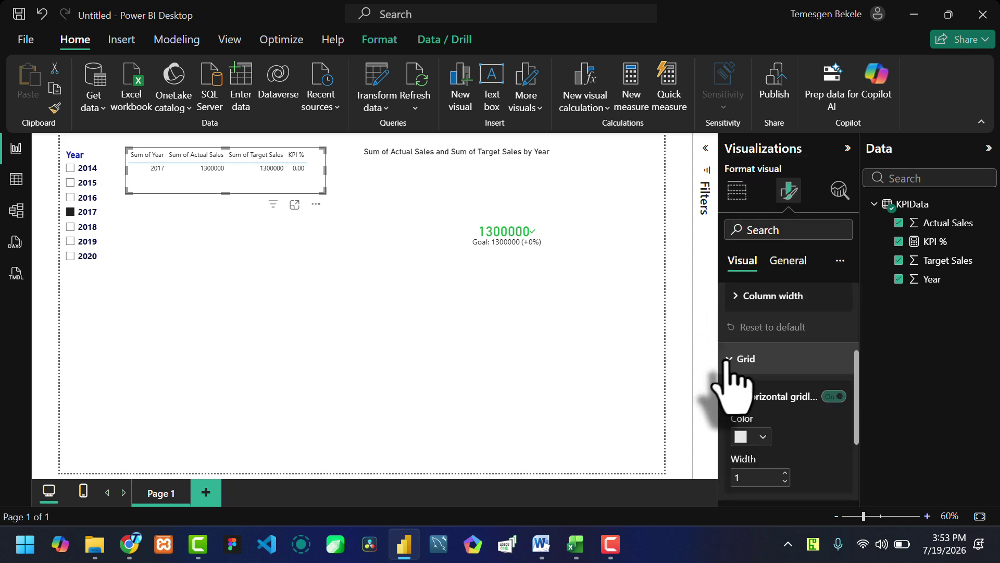
click(764, 438)
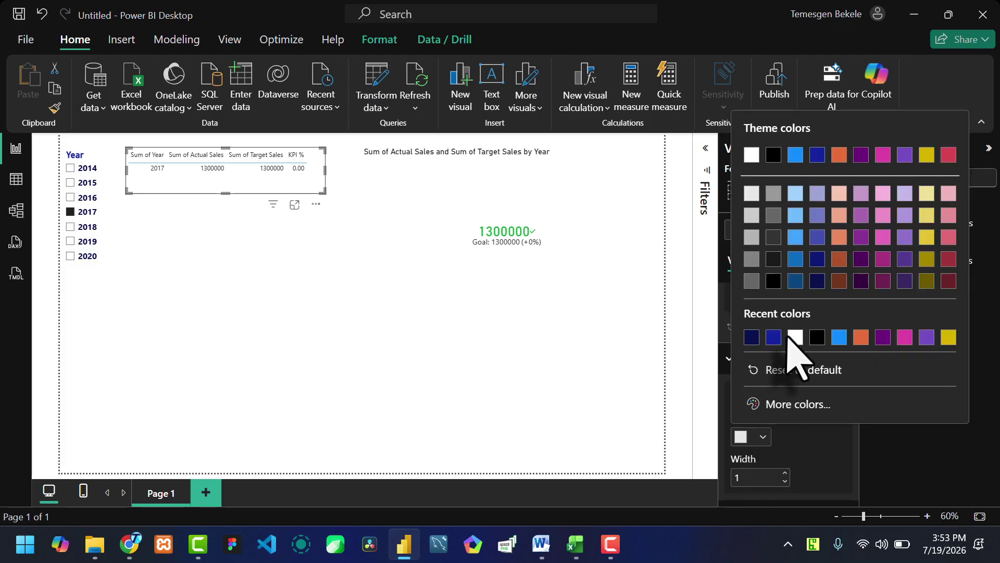
click(783, 336)
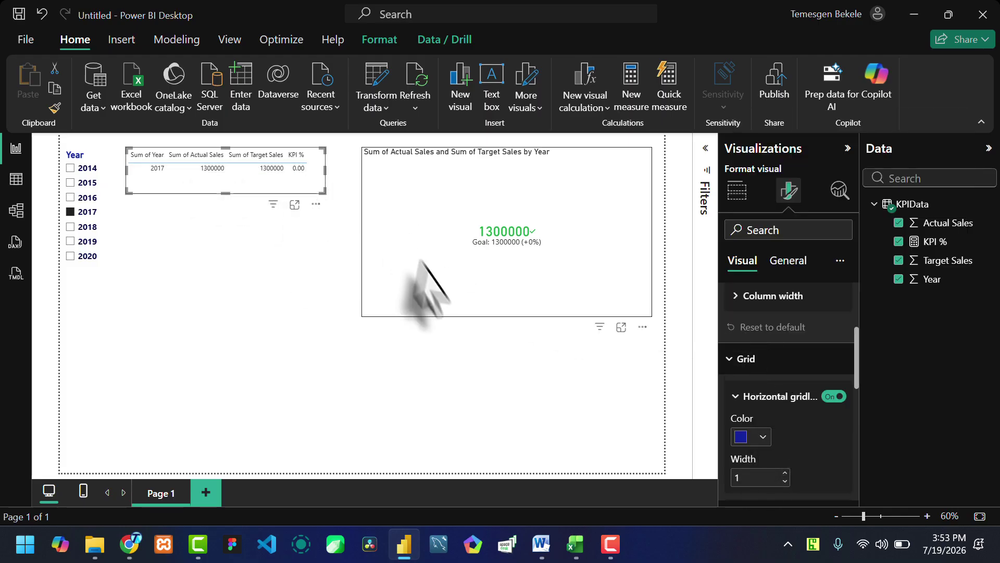
- Turn on the table's vertical gridlines and look at its border options
scroll(789, 448, down, 5)
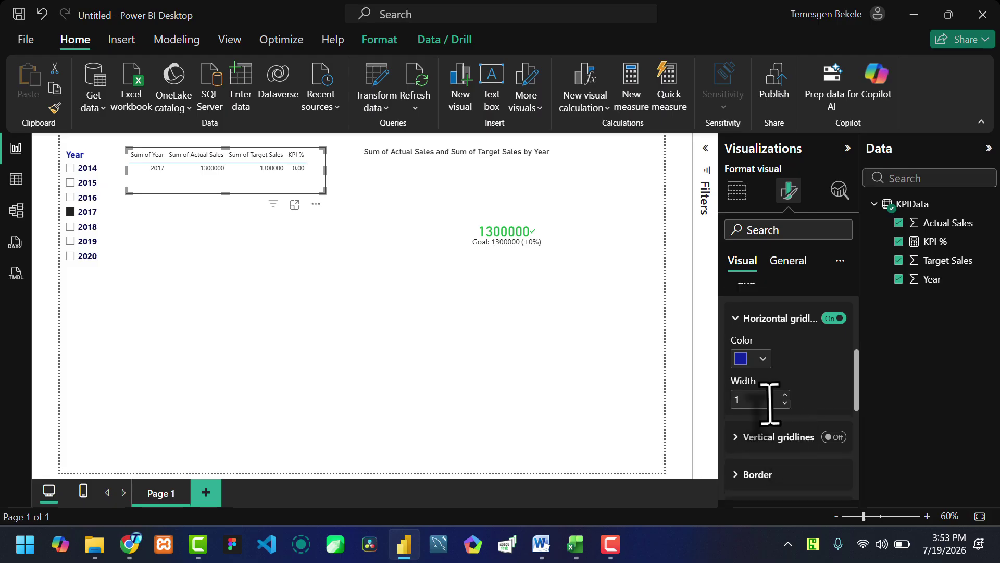
scroll(772, 396, up, 3)
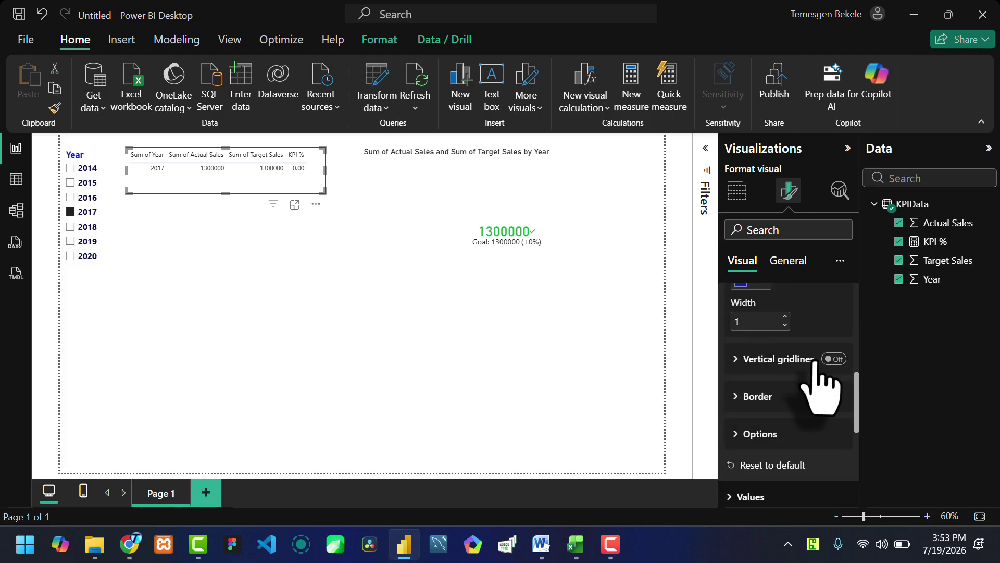
click(834, 360)
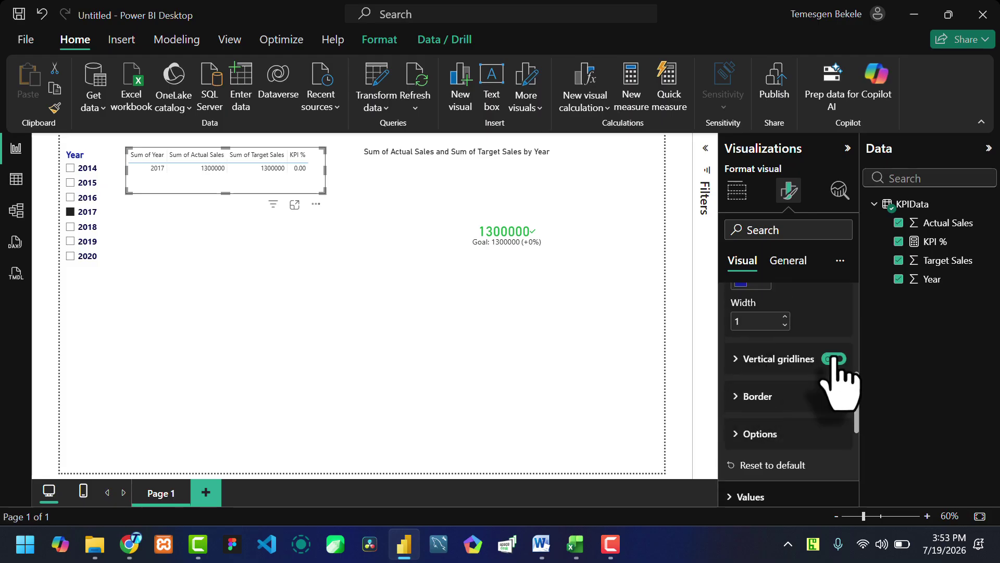
click(756, 397)
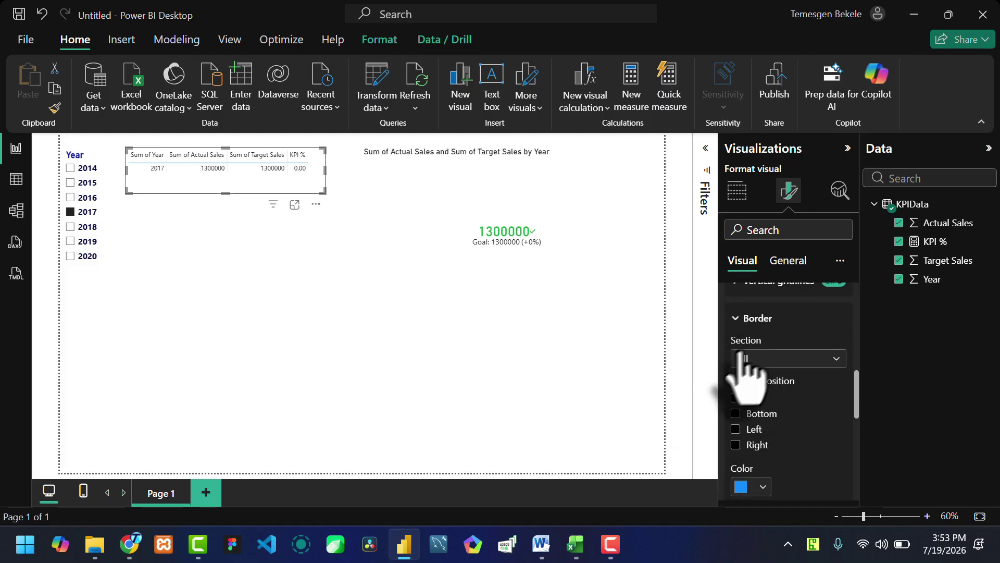
click(746, 319)
- Format the table's values as bold, size 13, with the dark navy recent color as text color
scroll(760, 364, down, 3)
scroll(724, 377, up, 2)
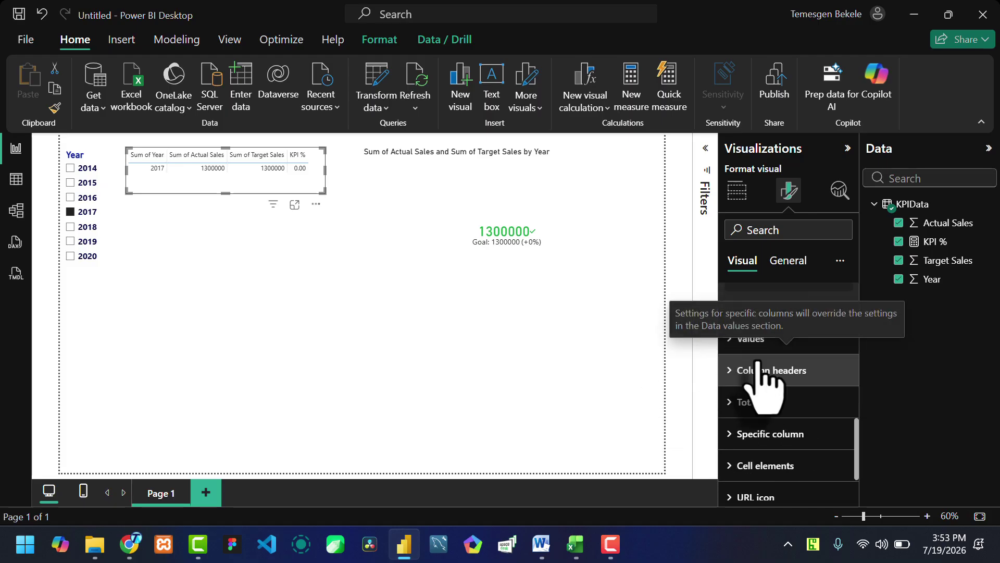
click(739, 340)
scroll(812, 373, down, 1)
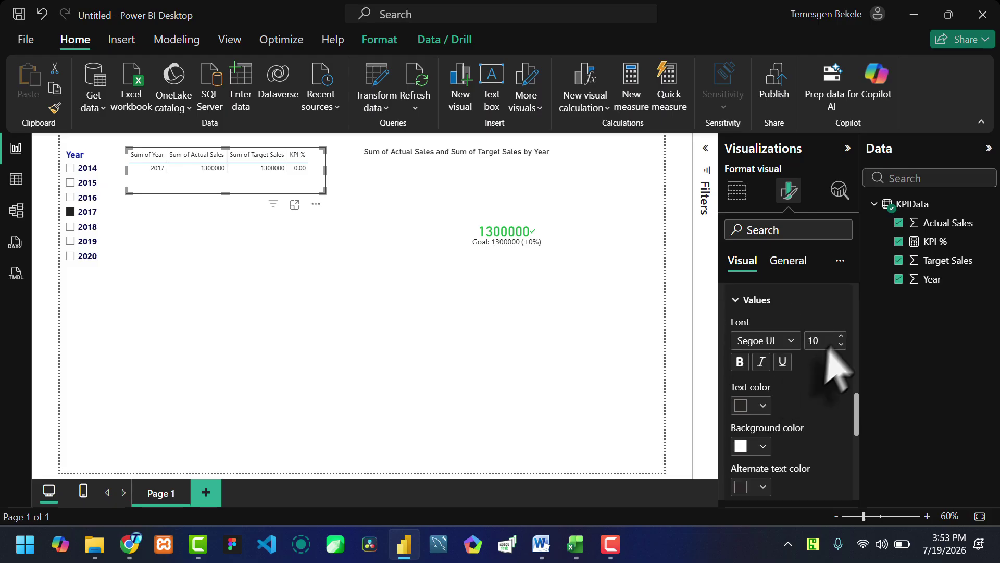
click(845, 338)
click(842, 336)
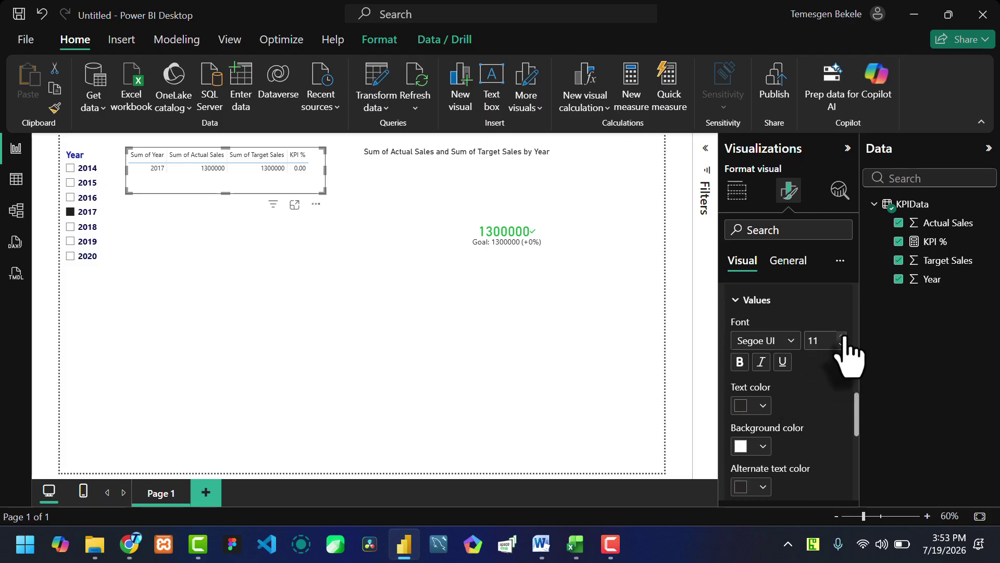
click(842, 336)
click(841, 336)
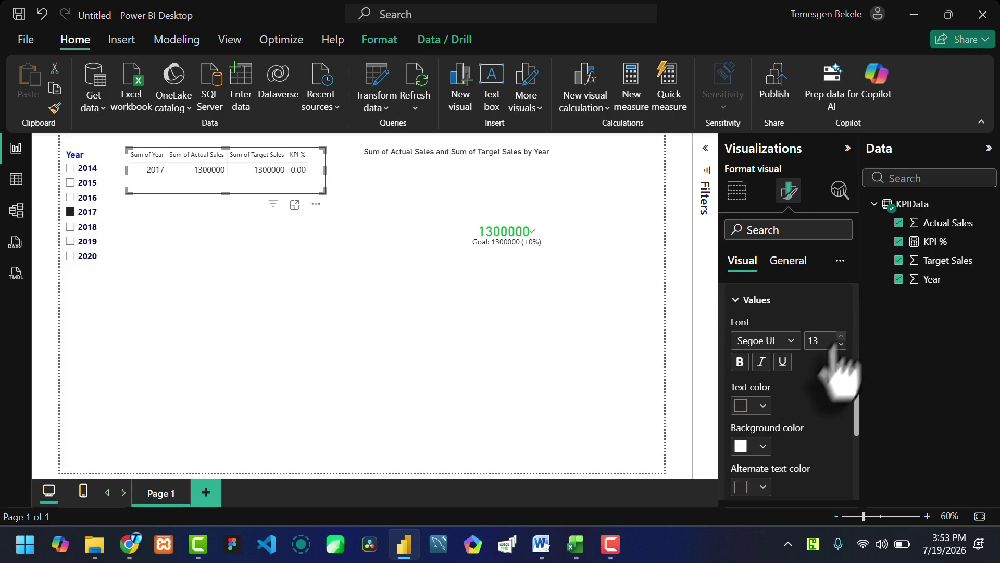
click(739, 361)
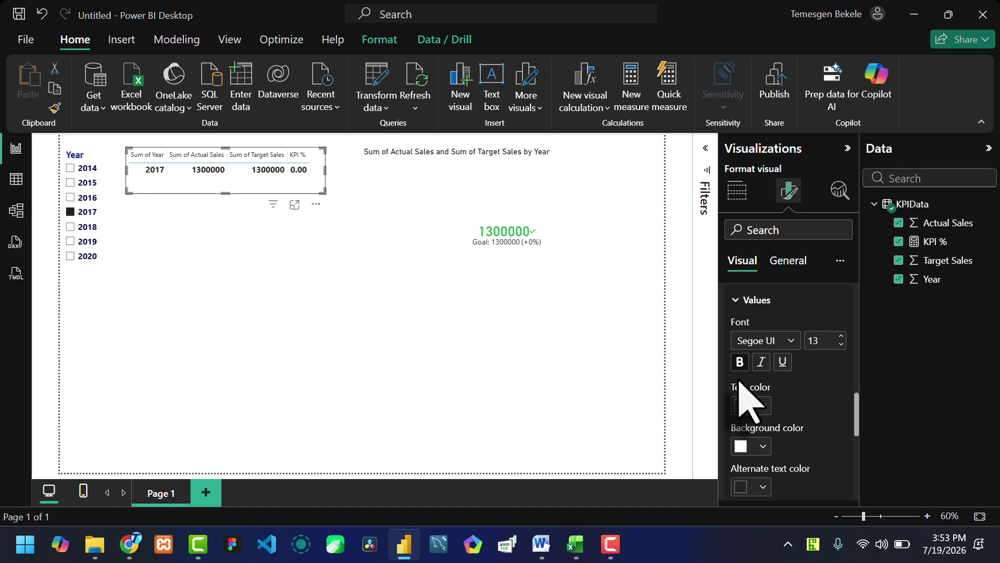
click(764, 405)
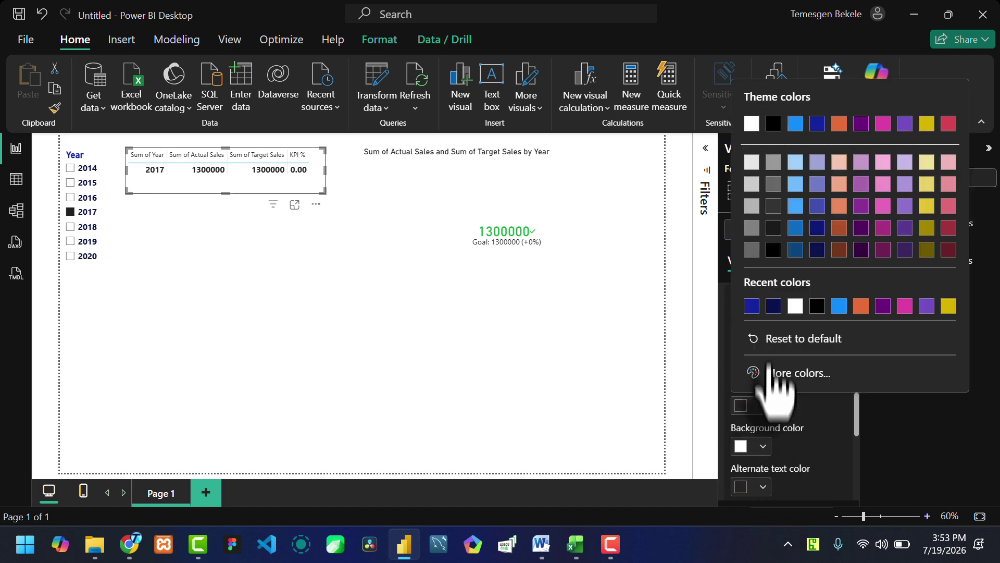
click(755, 303)
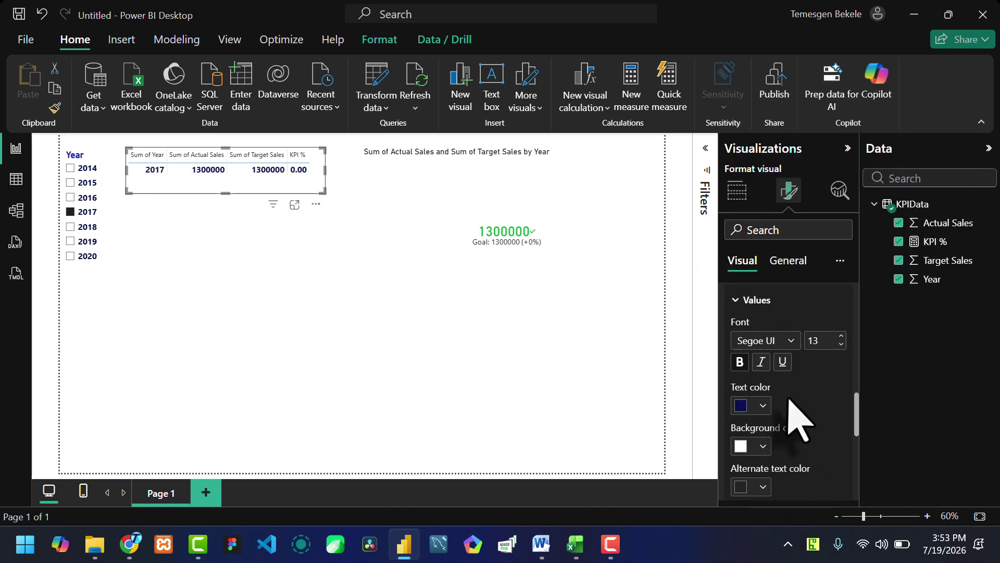
- Set the font size of the table's column headers to 12
scroll(799, 419, down, 5)
click(739, 379)
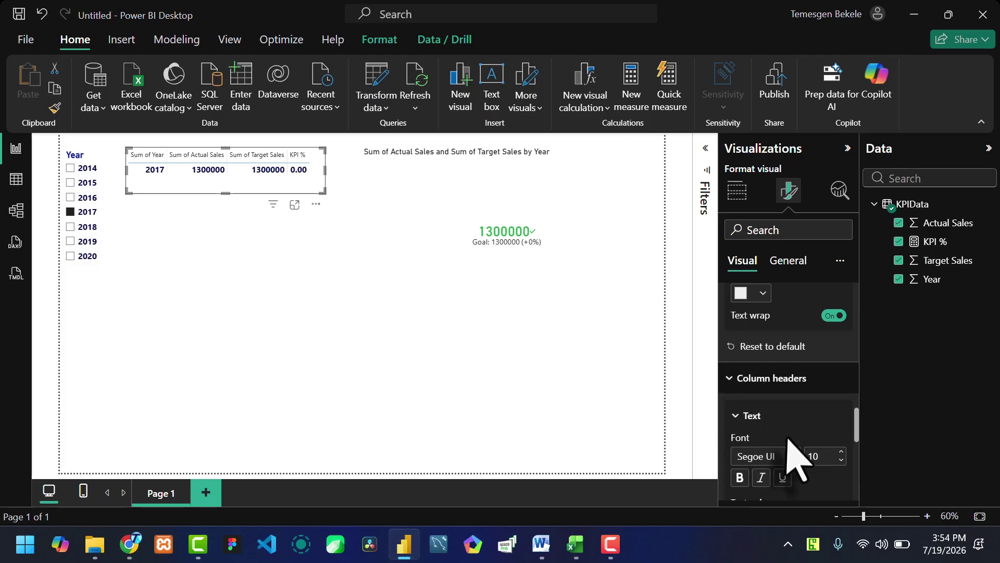
scroll(781, 422, down, 2)
click(840, 374)
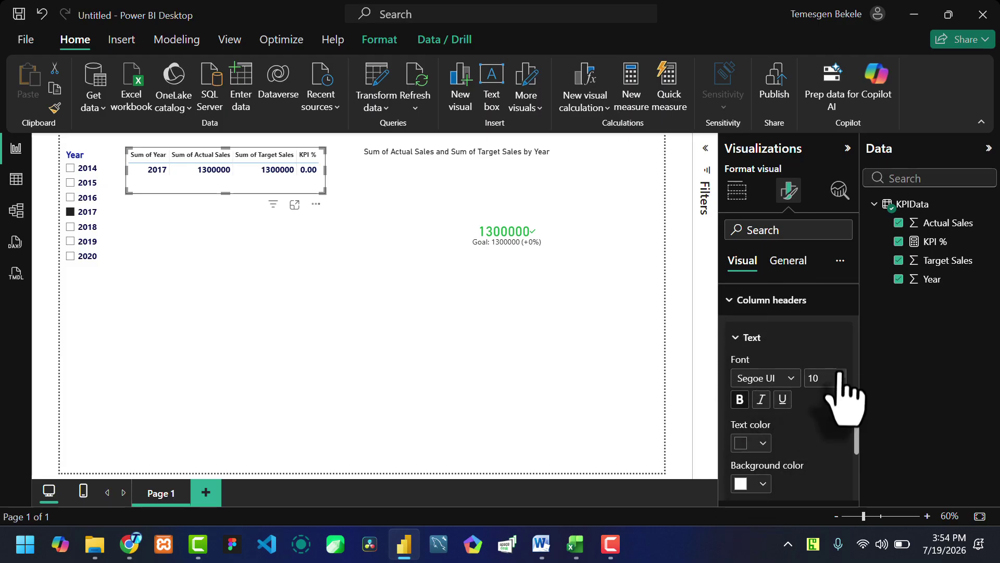
click(840, 374)
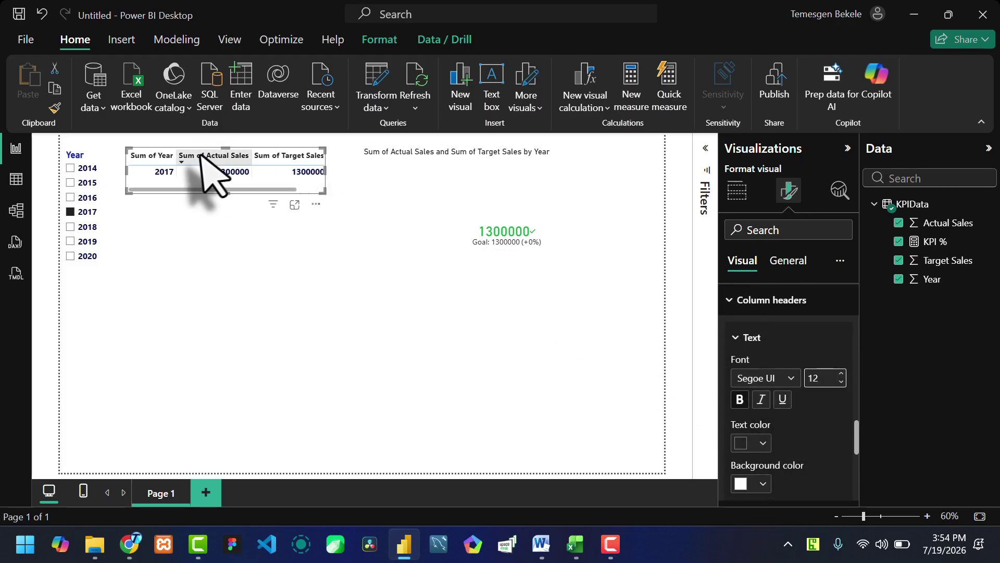
- Move the KPI visual beneath the table and widen the table until all four columns fit
drag(198, 157, 150, 292)
drag(187, 239, 197, 174)
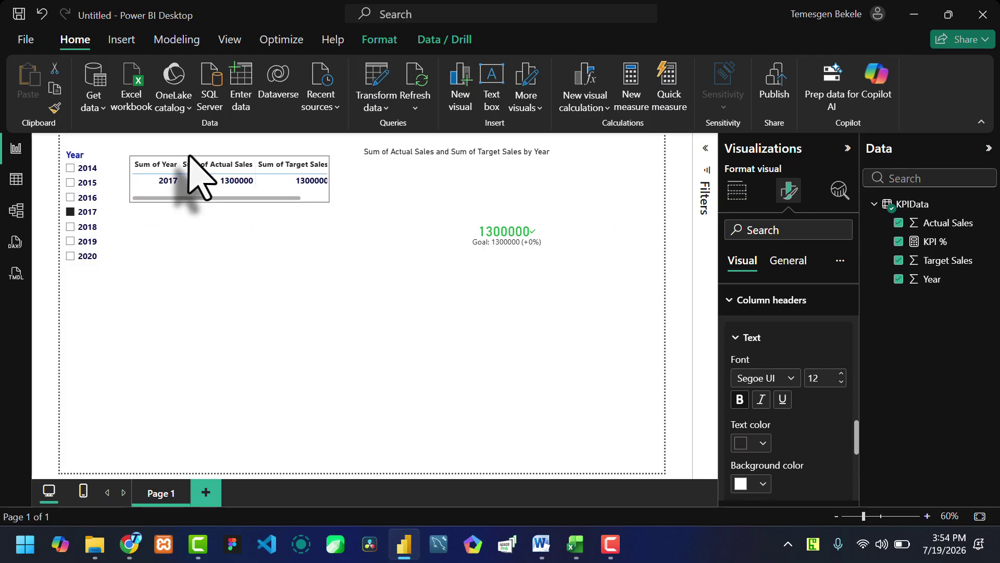
drag(583, 179, 405, 192)
click(324, 192)
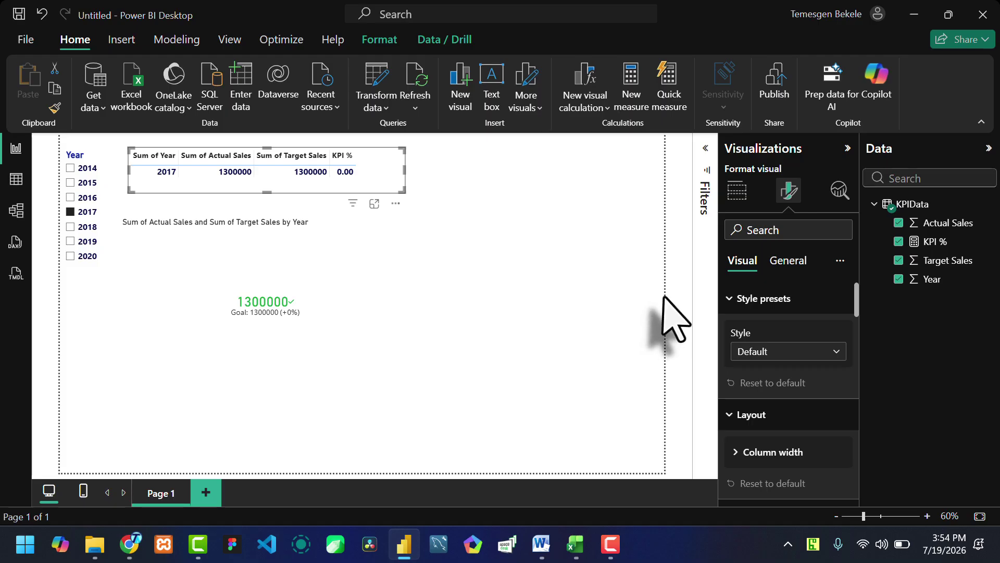
- Apply an orange text color to the values of the KPI % column only
scroll(730, 364, down, 5)
click(739, 357)
scroll(768, 367, down, 2)
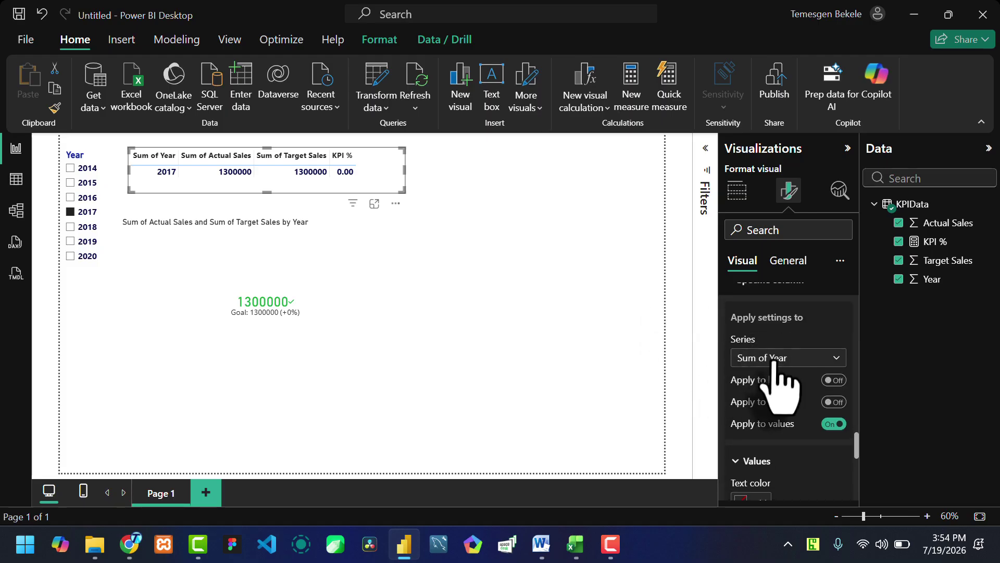
click(775, 359)
click(755, 434)
scroll(770, 379, down, 2)
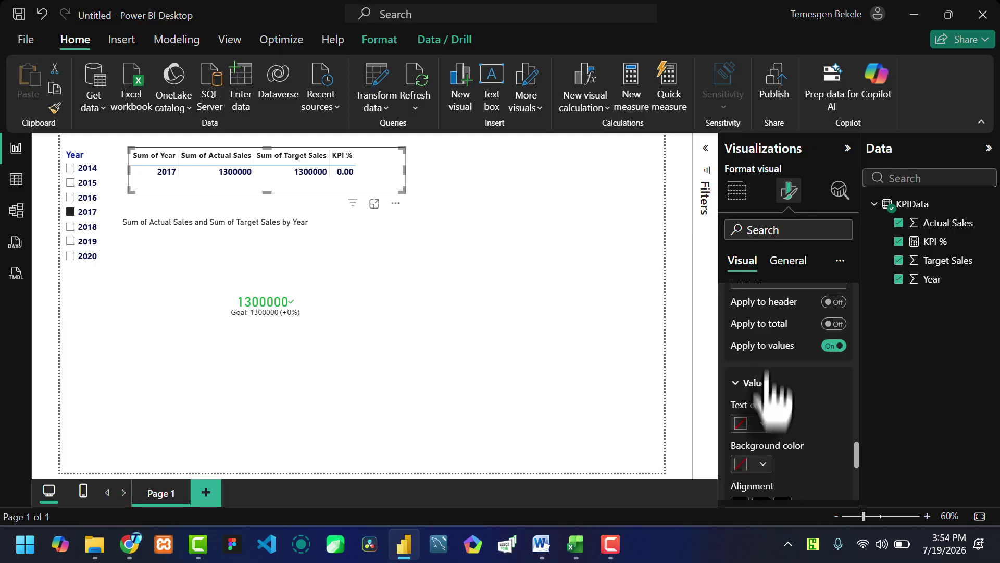
scroll(767, 371, up, 2)
scroll(779, 373, down, 2)
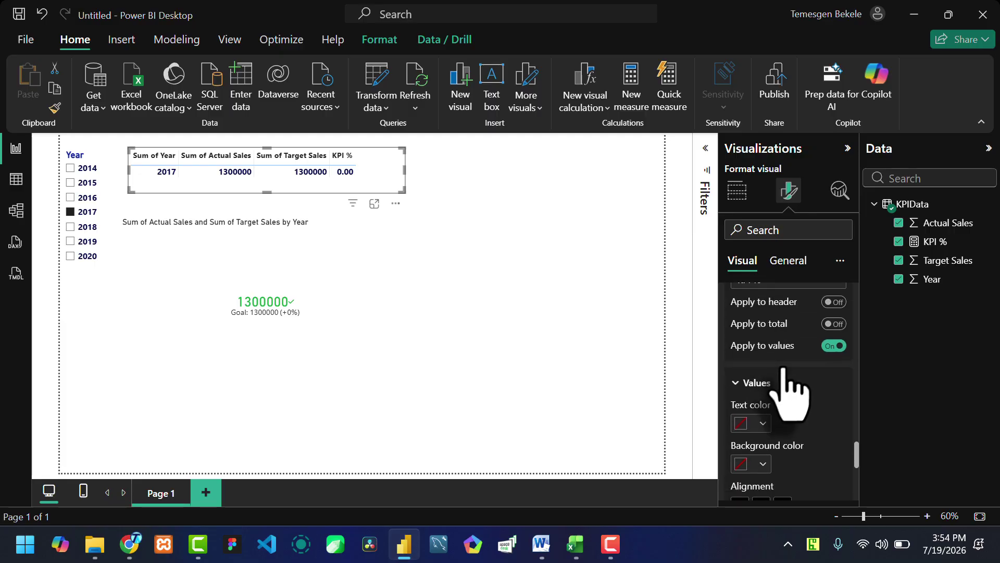
click(762, 423)
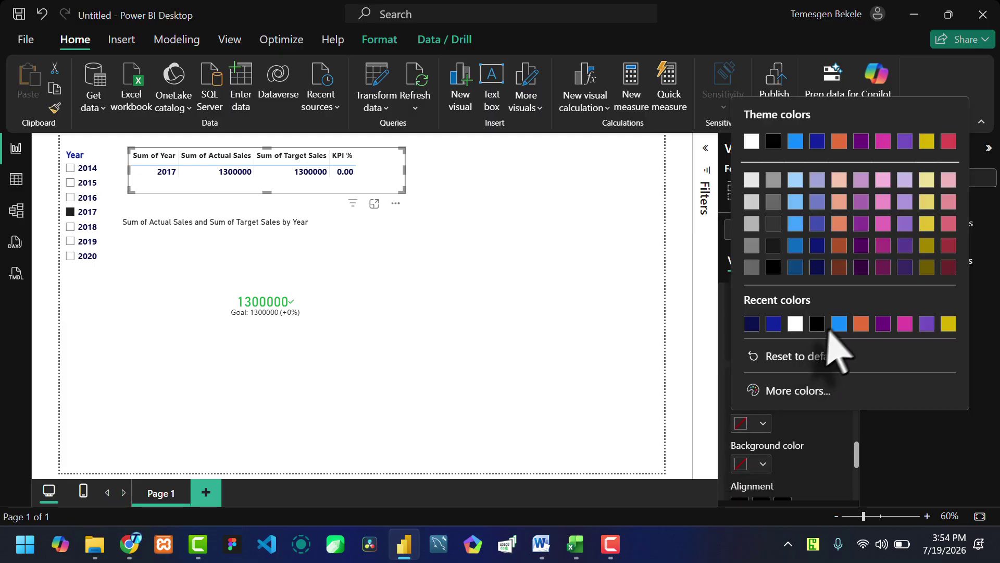
click(861, 324)
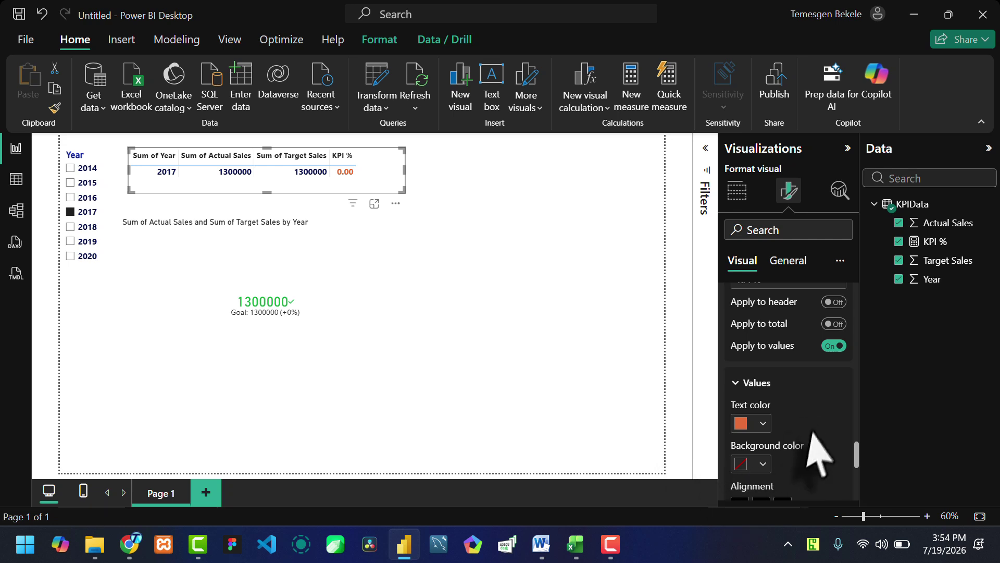
- Rename the table's Sum of Year column as Year and Sum of Actual Sales as Actual Sales
click(339, 250)
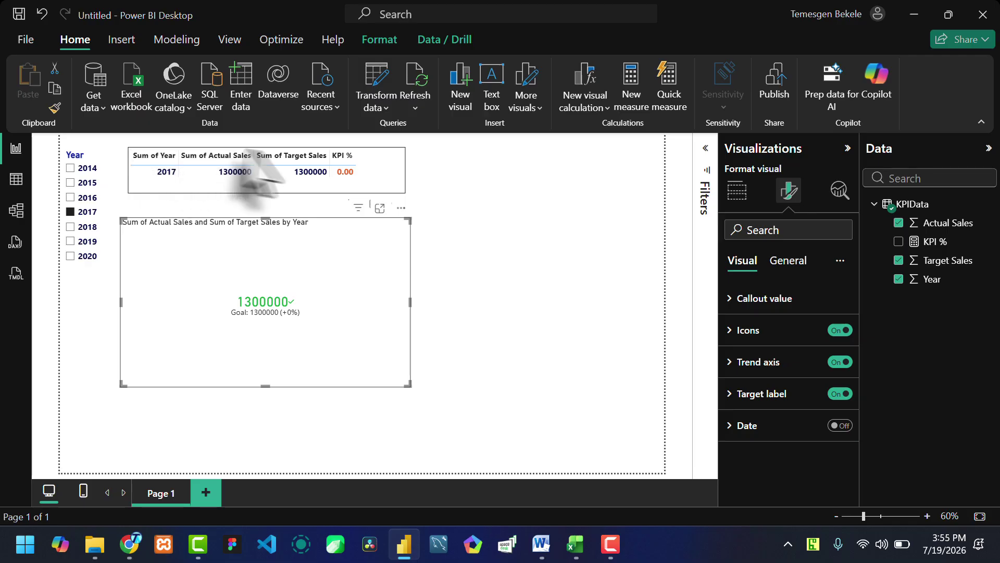
click(388, 188)
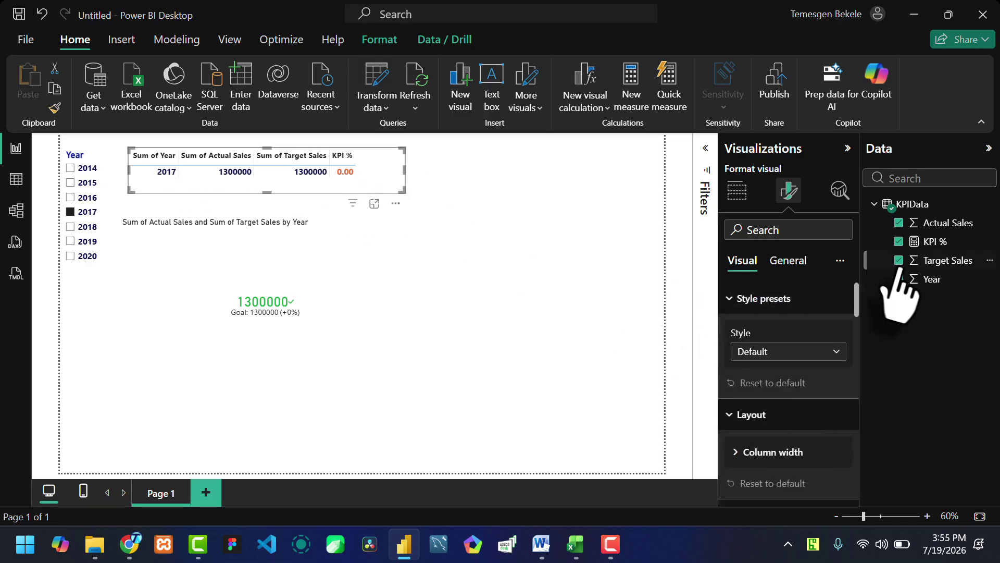
click(737, 190)
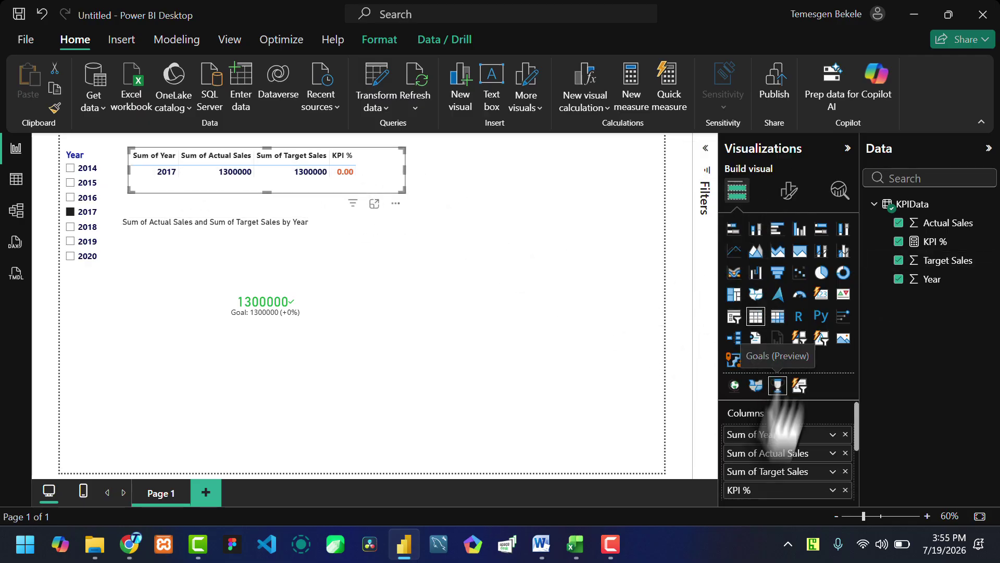
double_click(752, 434)
drag(762, 434, 677, 436)
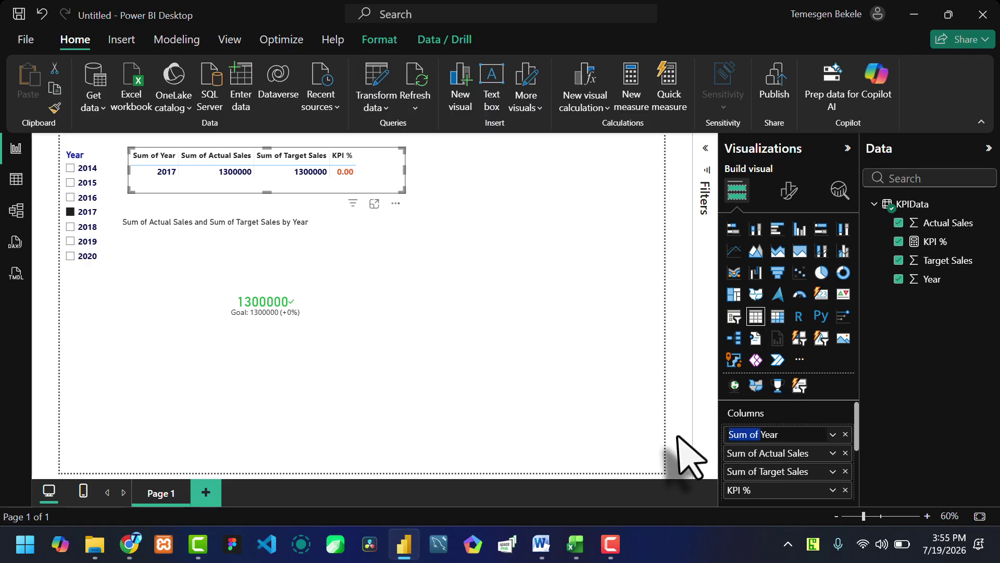
double_click(760, 453)
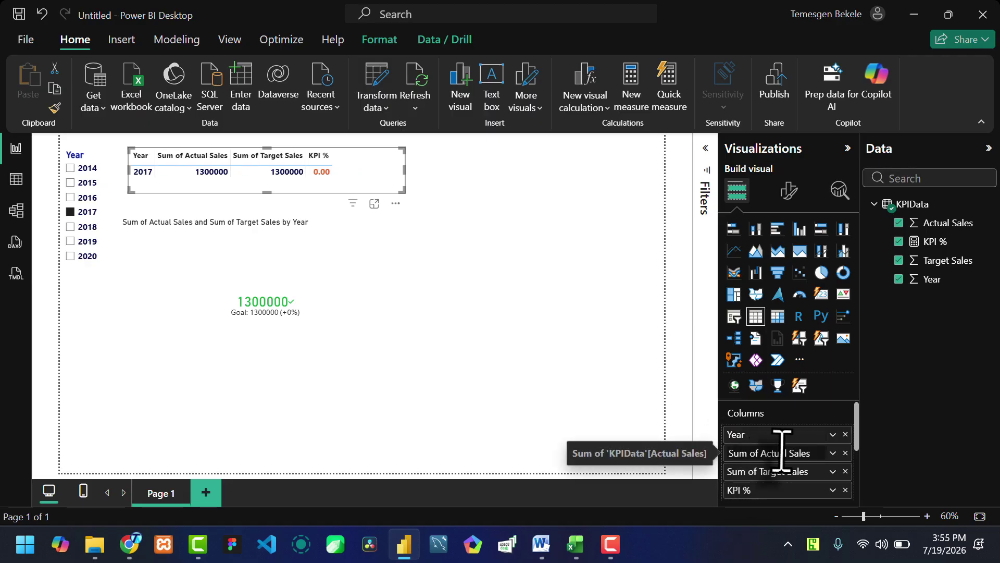
- Try to rename the Sum of Target Sales column as Target Sales, and narrow the table to fit its columns
double_click(762, 472)
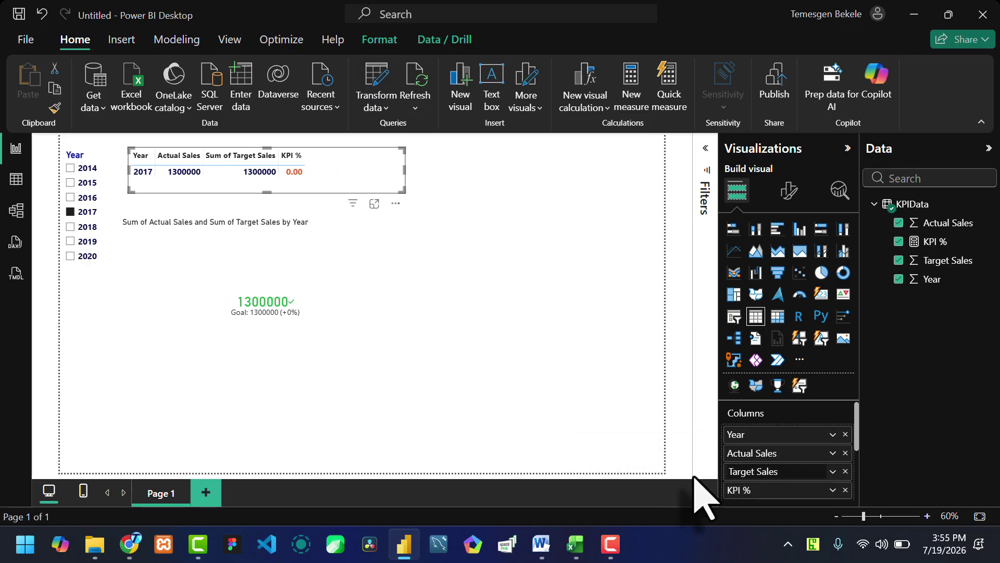
click(492, 257)
click(365, 188)
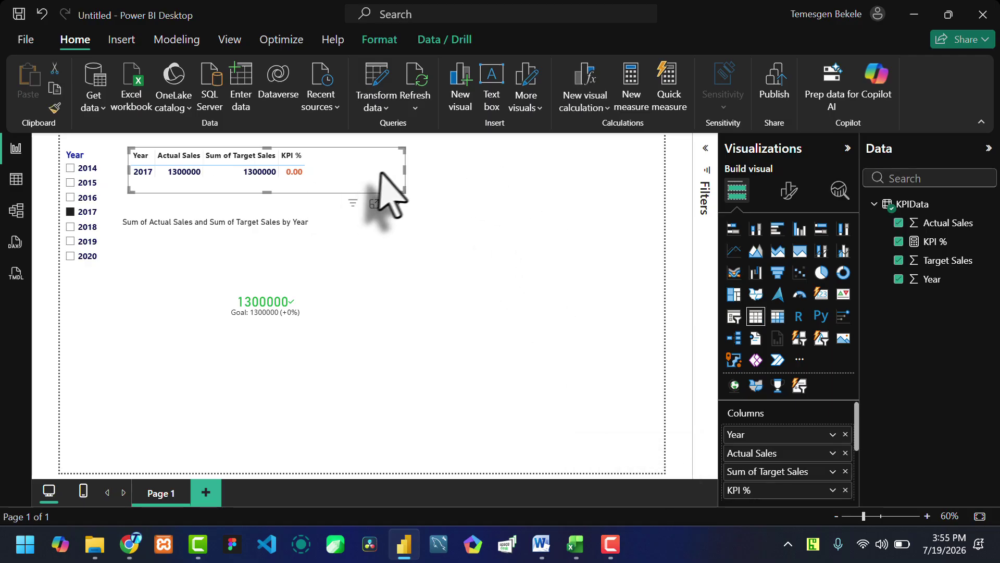
drag(405, 170, 315, 171)
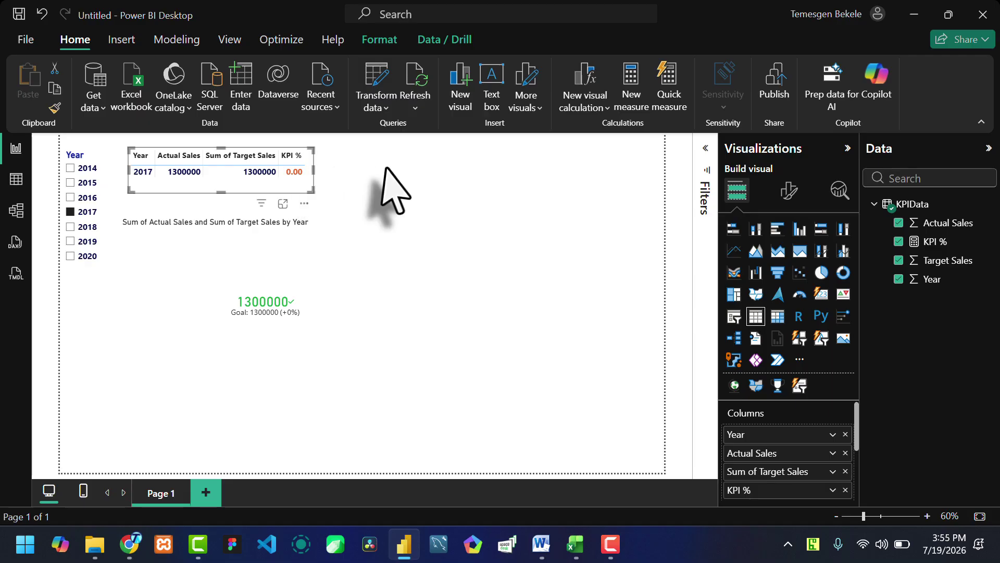
- Make the callout value of the KPI visual bold
click(418, 213)
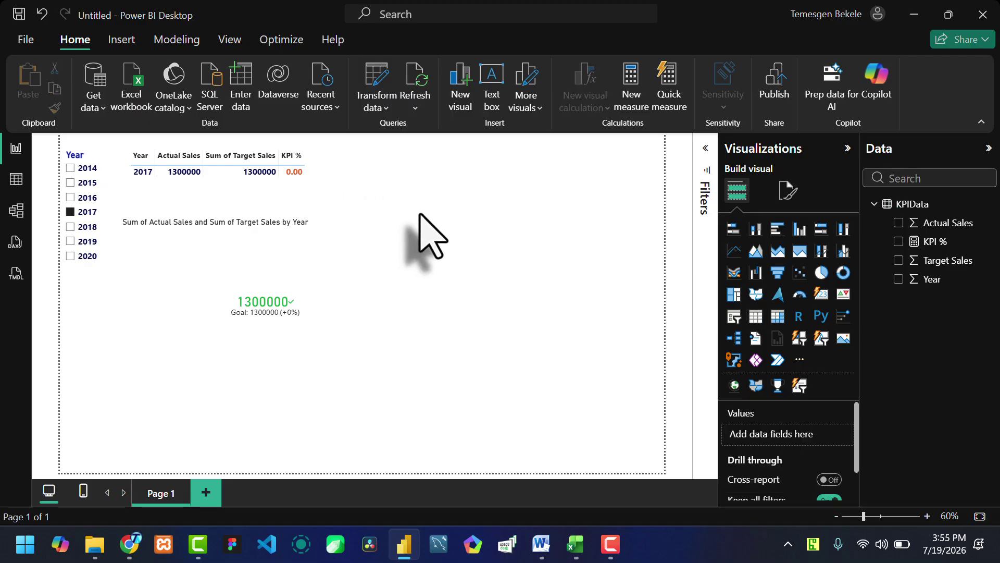
click(345, 272)
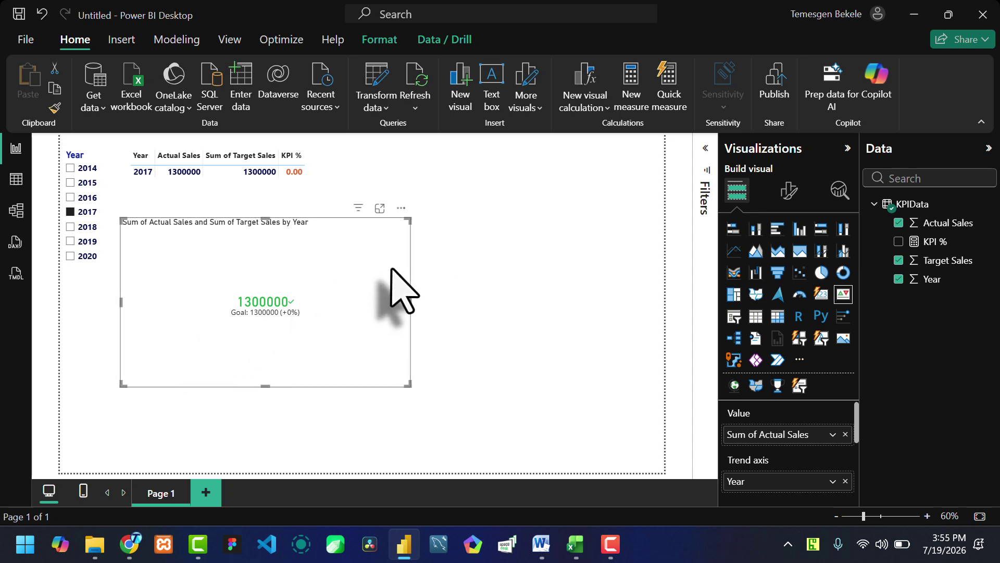
click(788, 191)
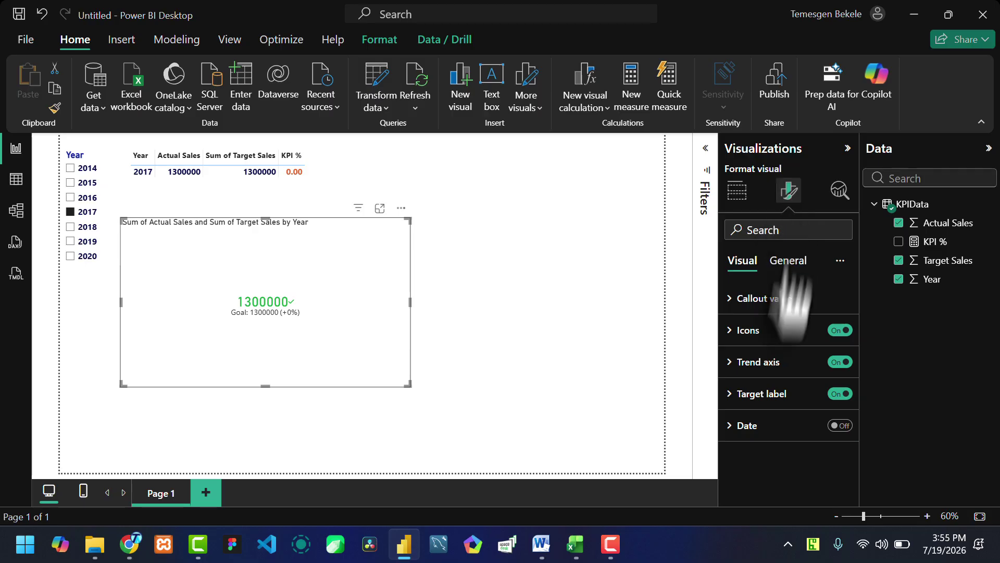
click(755, 298)
scroll(820, 336, down, 2)
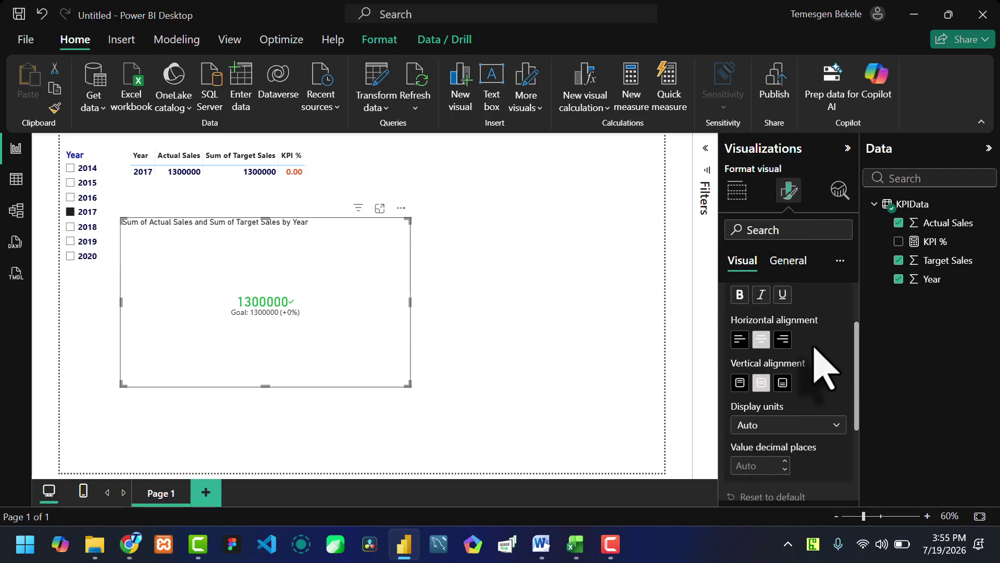
scroll(823, 372, up, 2)
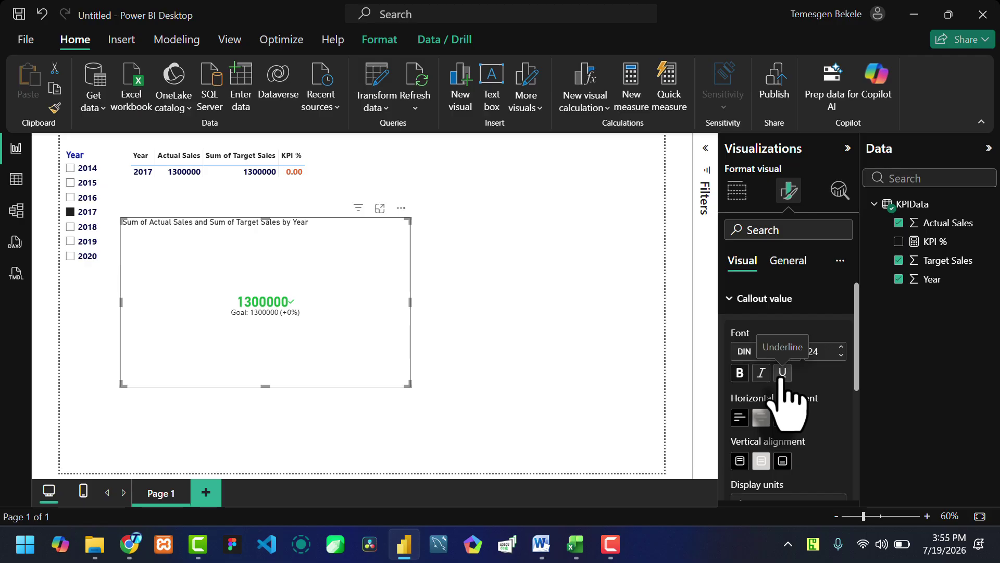
- Set the display units of the KPI's callout value to Millions
scroll(818, 383, down, 2)
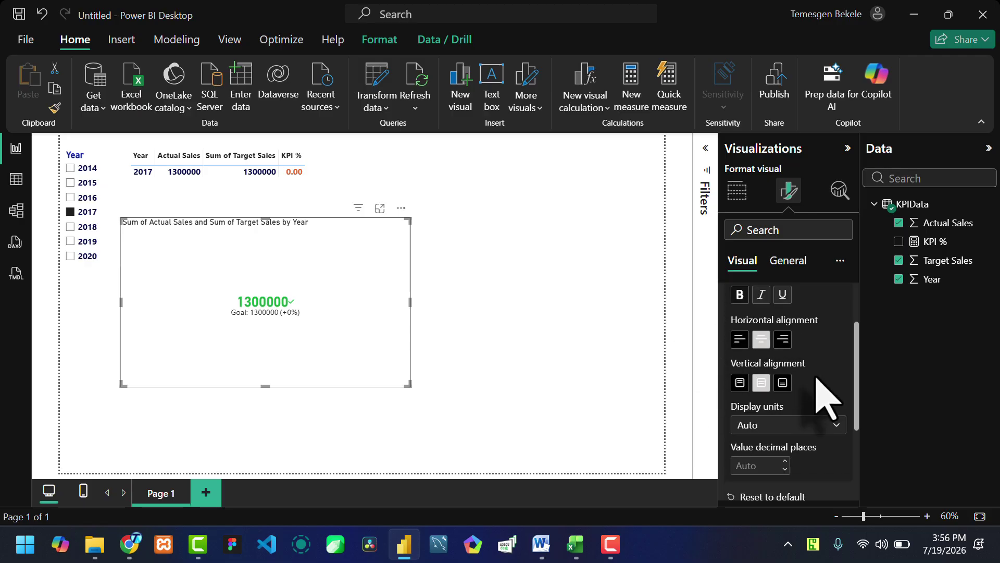
scroll(813, 381, down, 2)
click(776, 346)
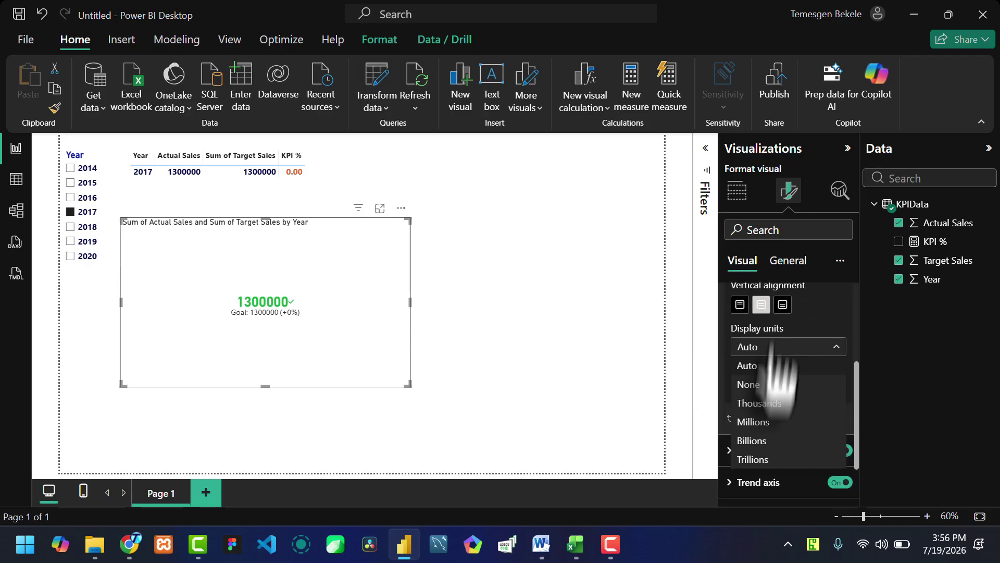
click(751, 426)
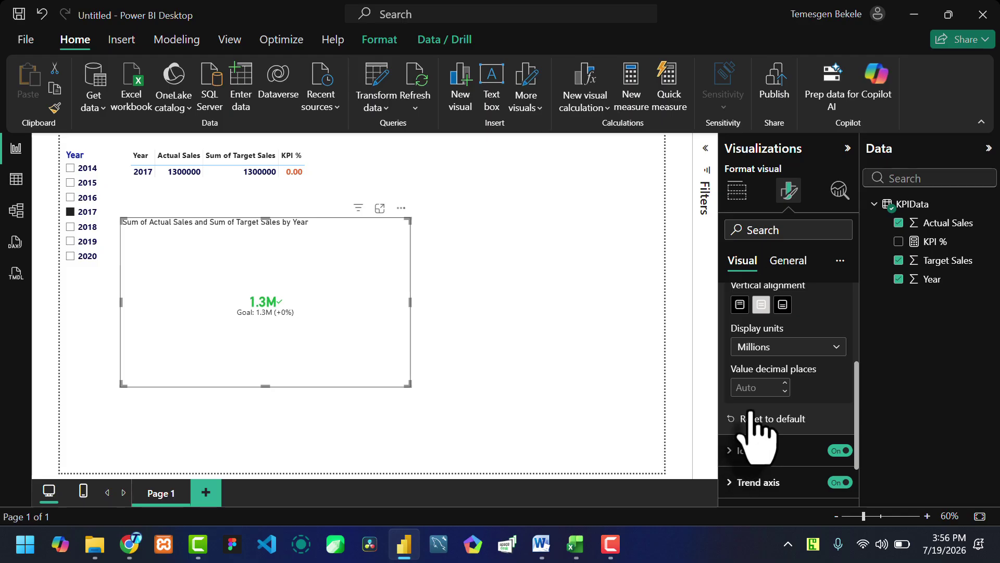
- Set the callout value's display units to None and its decimal places to 2
click(762, 348)
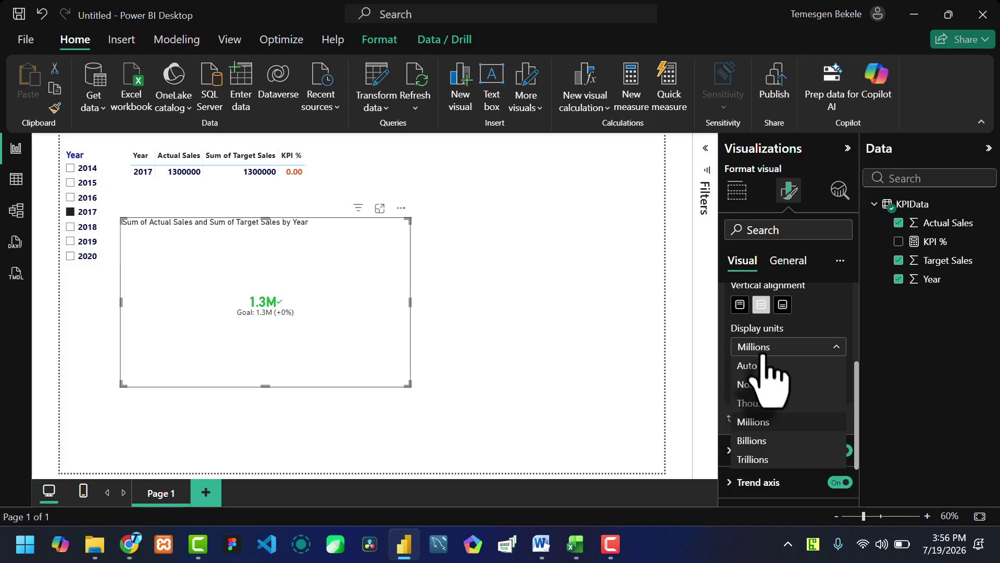
click(754, 384)
click(765, 349)
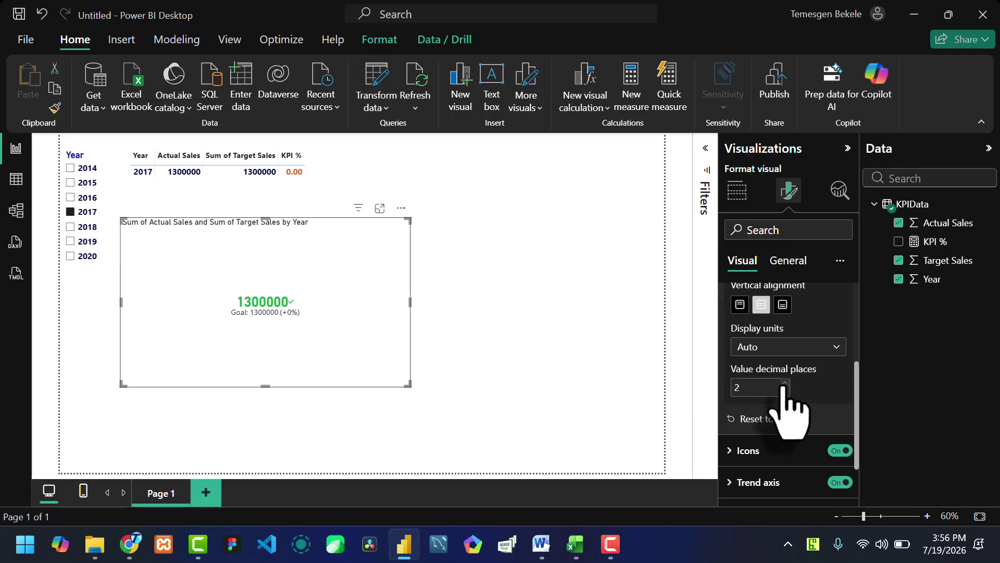
click(783, 354)
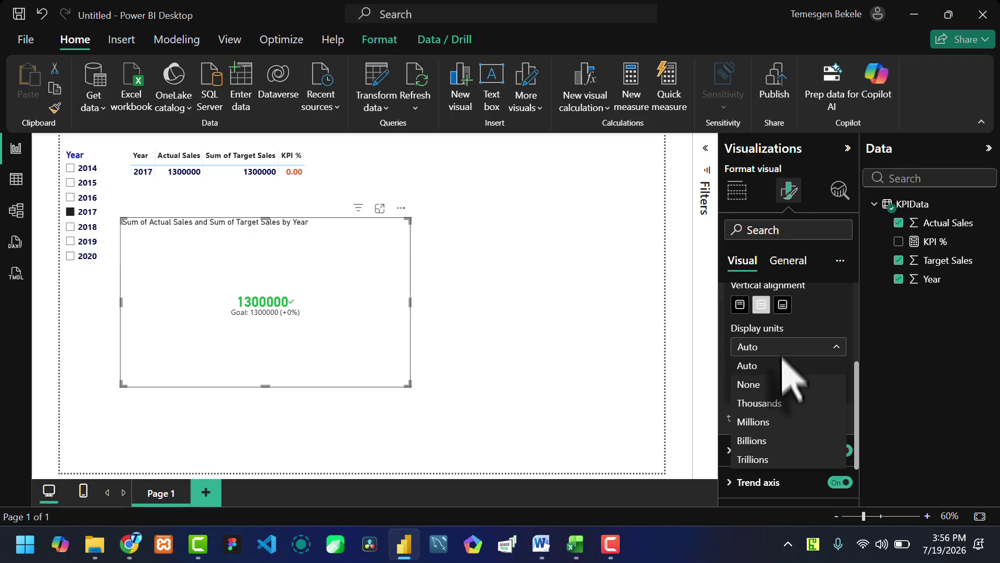
click(761, 386)
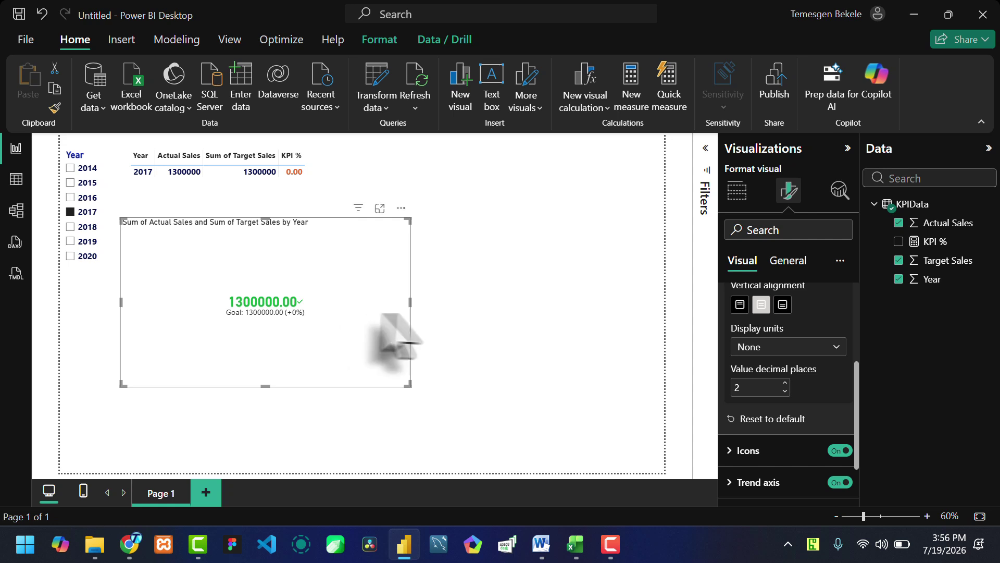
- Set the KPI's icon size to 12 pt and review the trend axis direction, color and transparency options
click(748, 451)
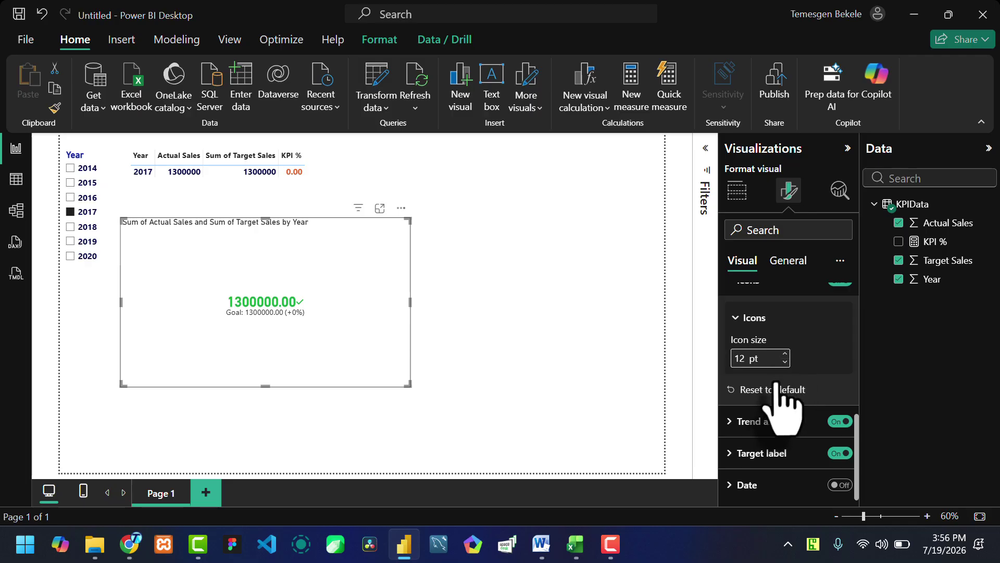
click(746, 420)
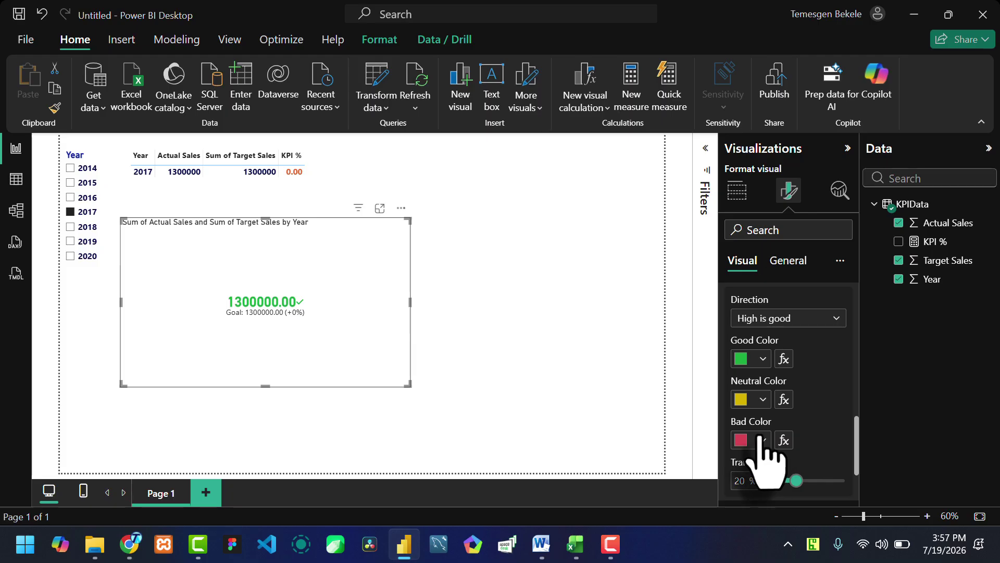
scroll(767, 401, down, 3)
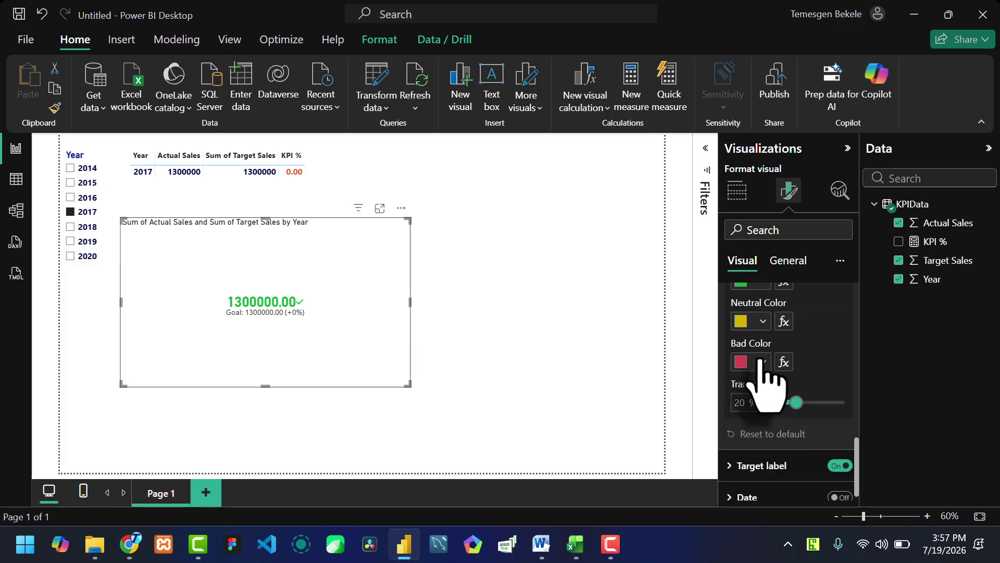
scroll(762, 365, down, 1)
- Format the KPI's target label values in bold, dark blue text with font size 13
click(746, 453)
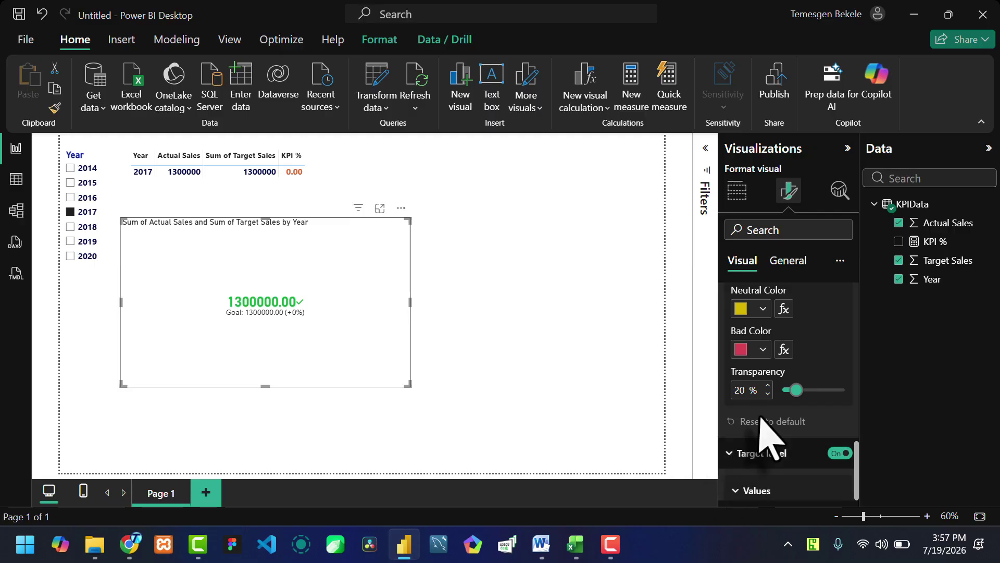
scroll(766, 438, down, 5)
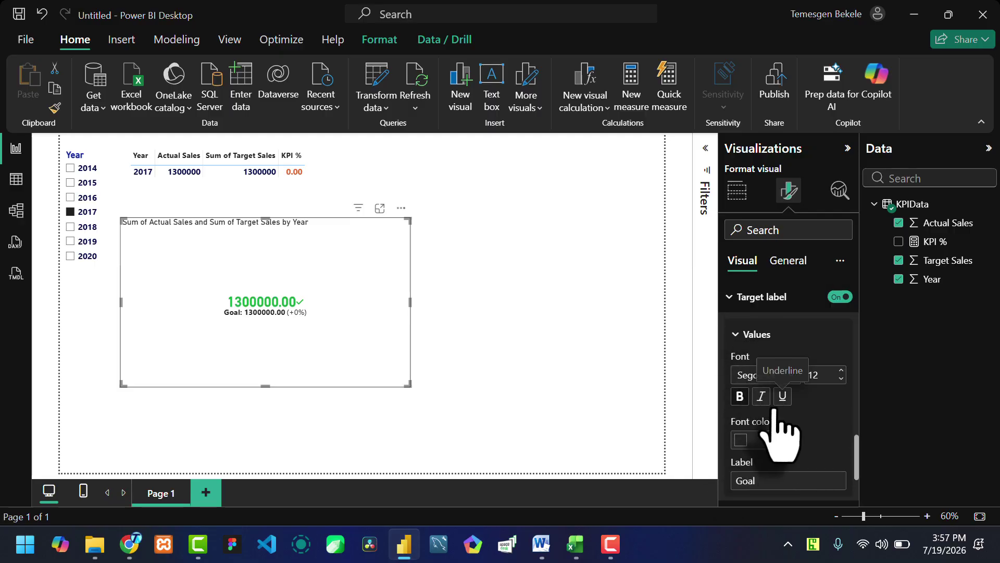
click(762, 440)
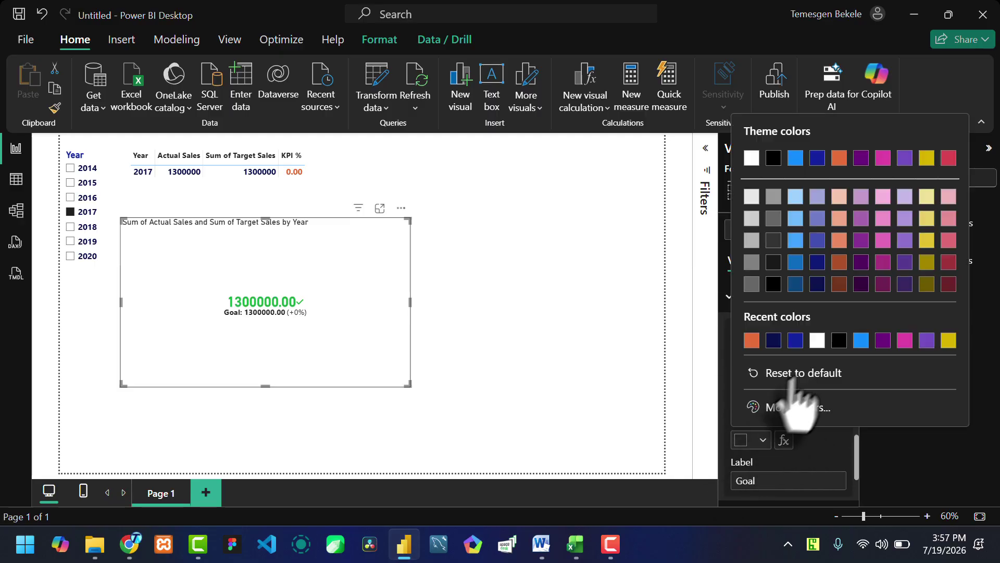
click(795, 341)
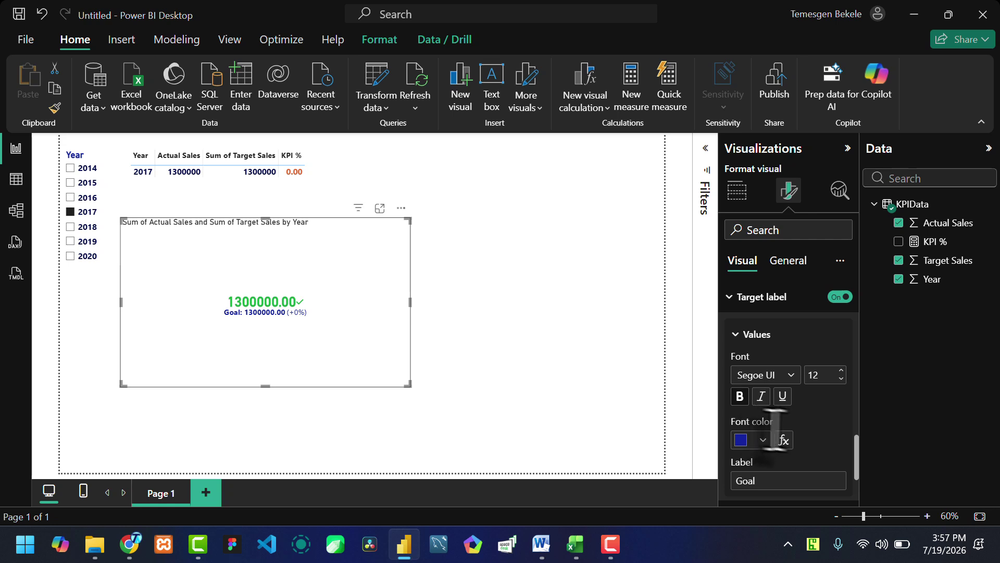
click(843, 371)
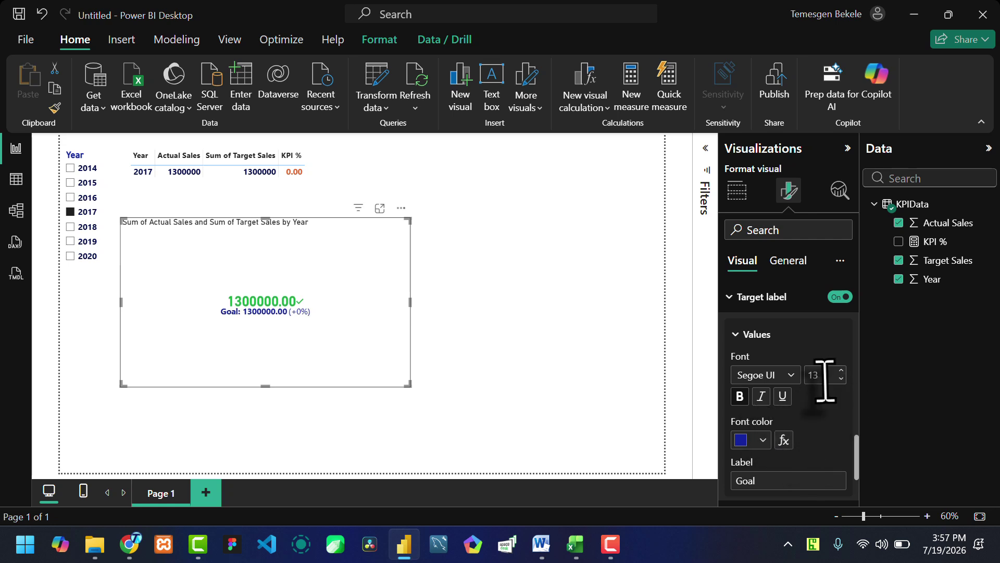
- Show the date on the KPI visual and format it in bold orange text with font size 12
scroll(825, 424, down, 3)
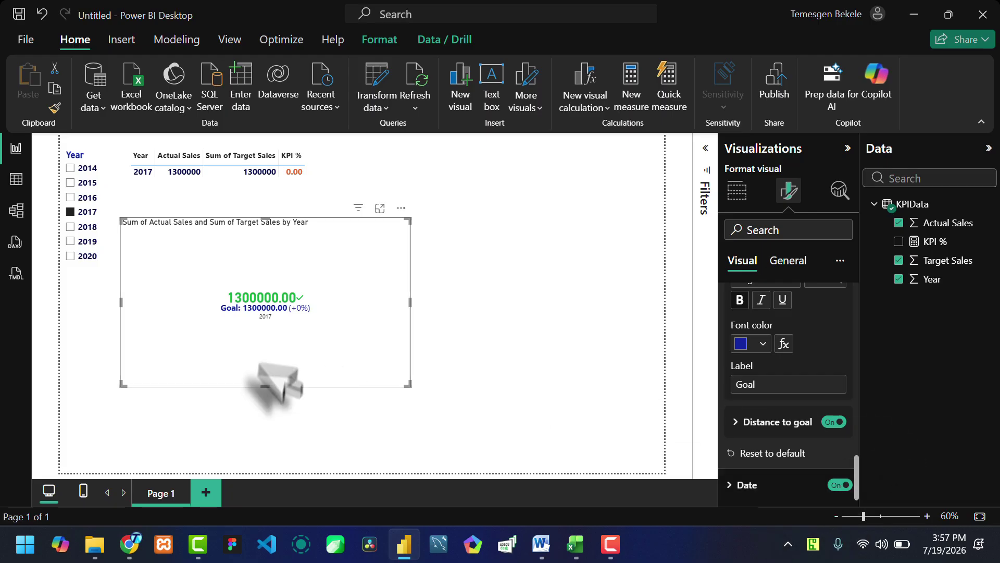
click(776, 484)
scroll(787, 469, down, 3)
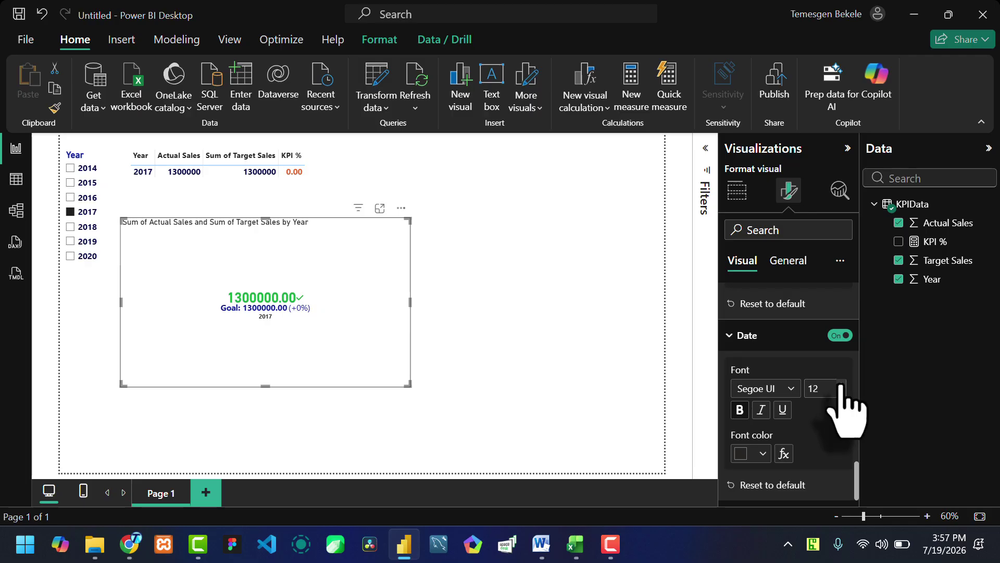
click(766, 453)
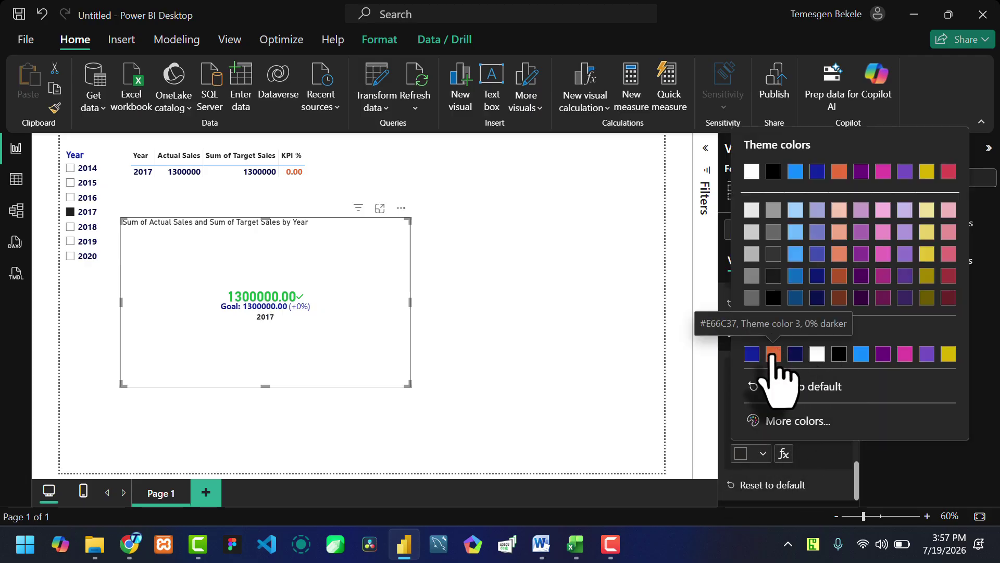
click(772, 354)
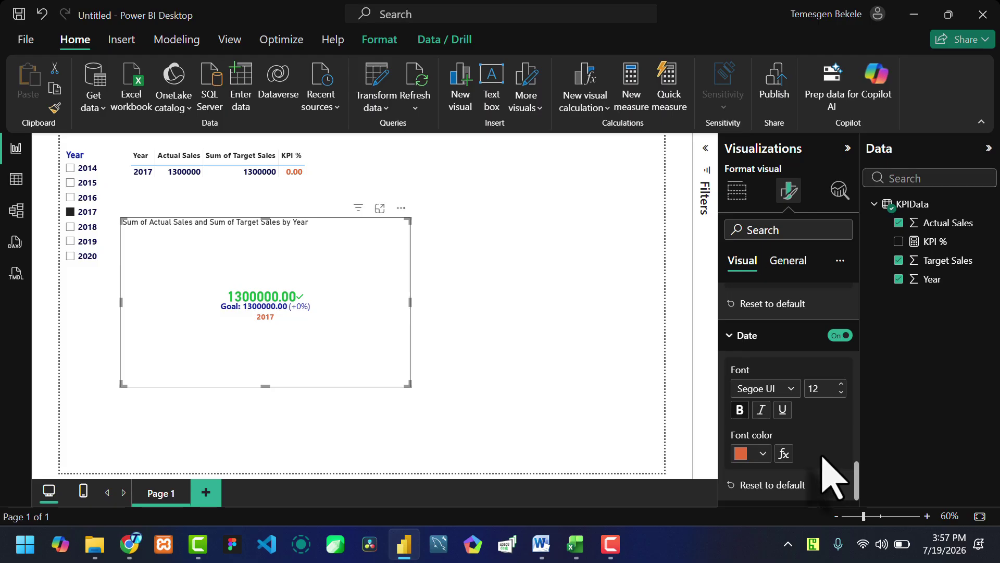
- Change the KPI visual's title to Actual Sales and Sum of Target Sales by Year
scroll(828, 476, up, 6)
click(732, 299)
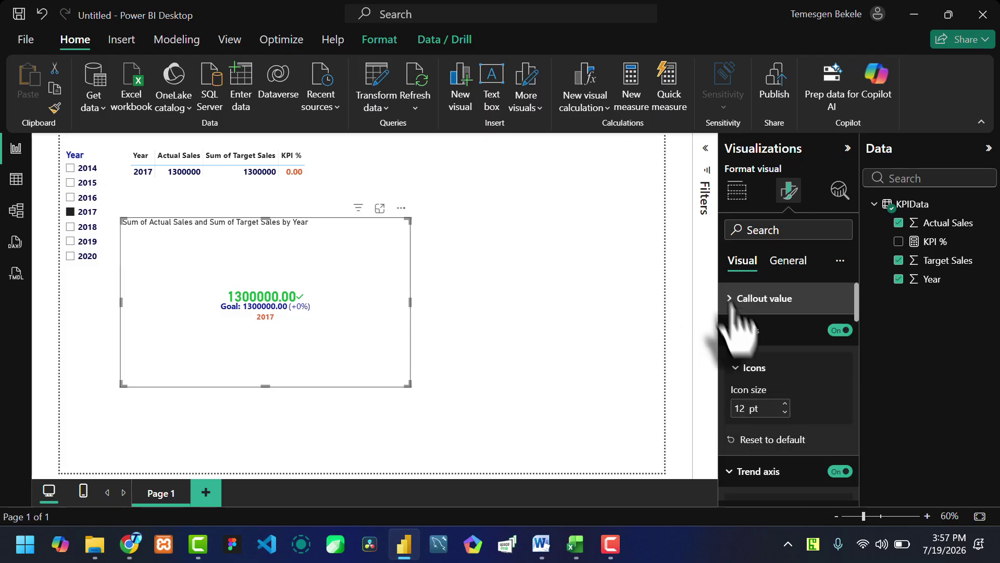
click(732, 332)
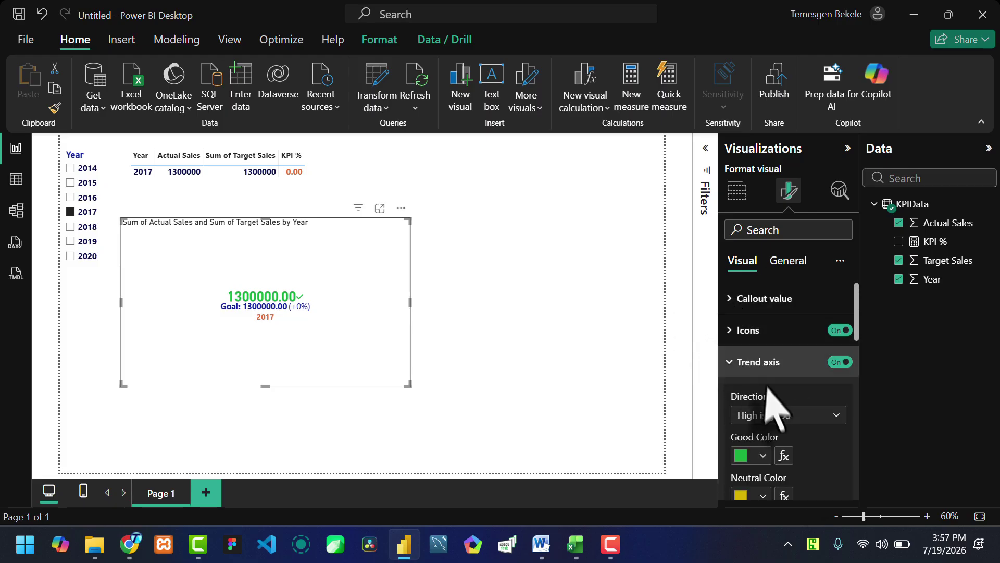
click(730, 363)
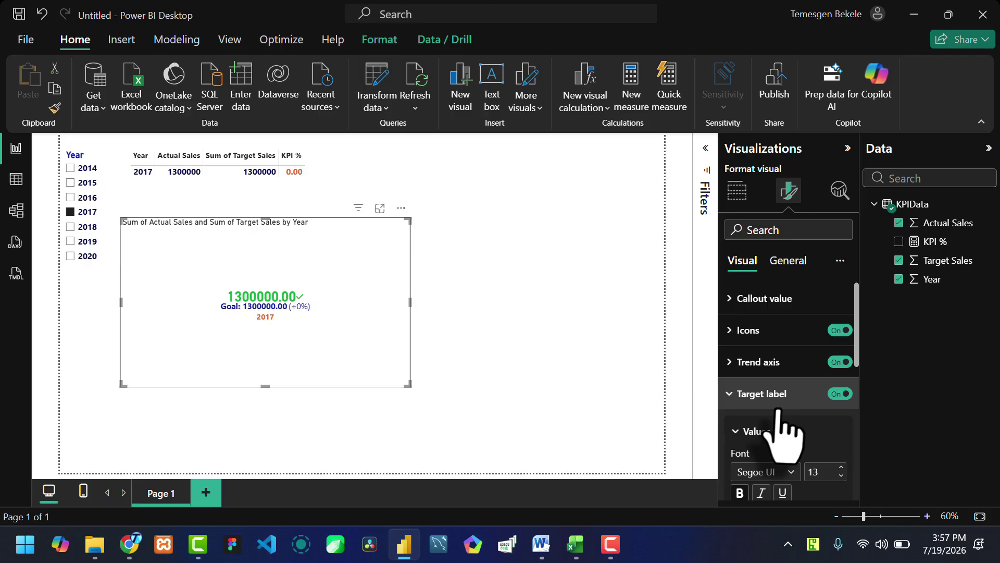
click(732, 394)
click(787, 260)
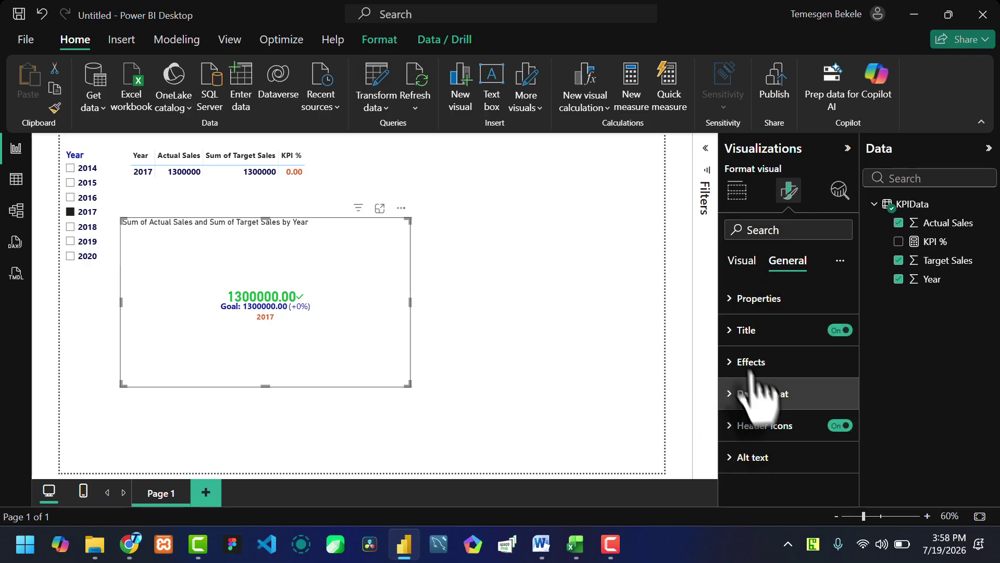
click(736, 333)
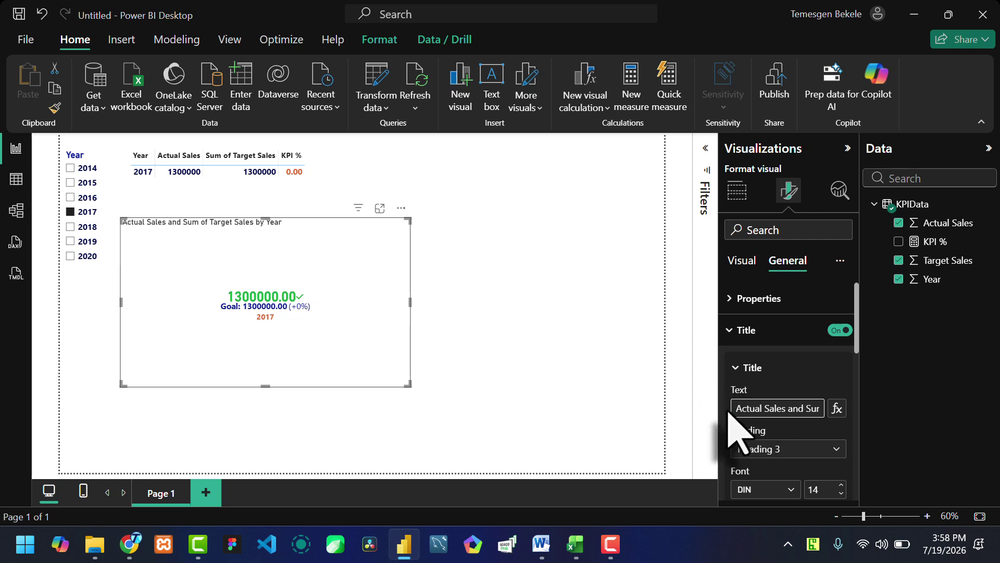
- Format the KPI visual's title in bold, dark blue text with font size 17, centered horizontally
scroll(761, 417, down, 3)
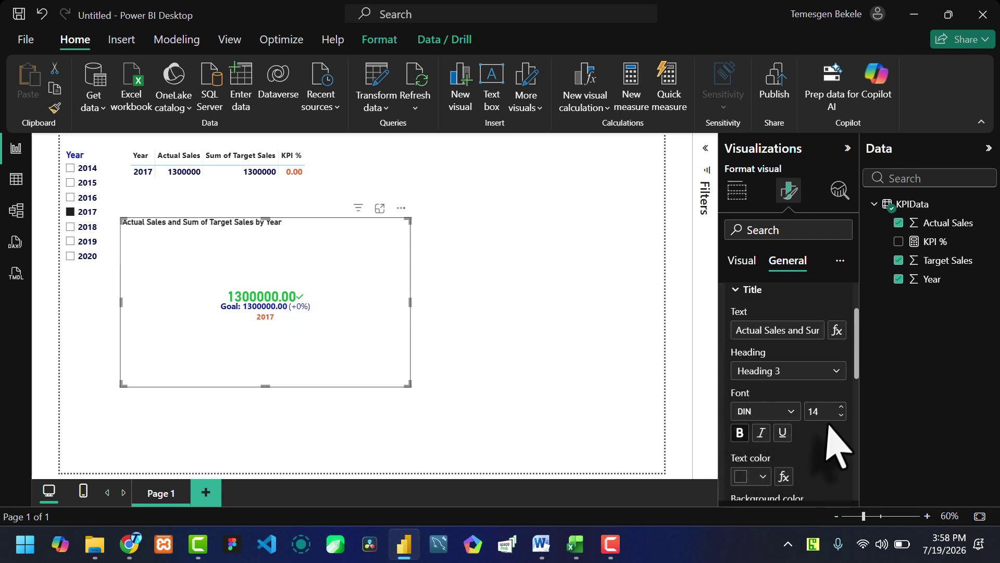
click(841, 407)
click(841, 407)
click(841, 407)
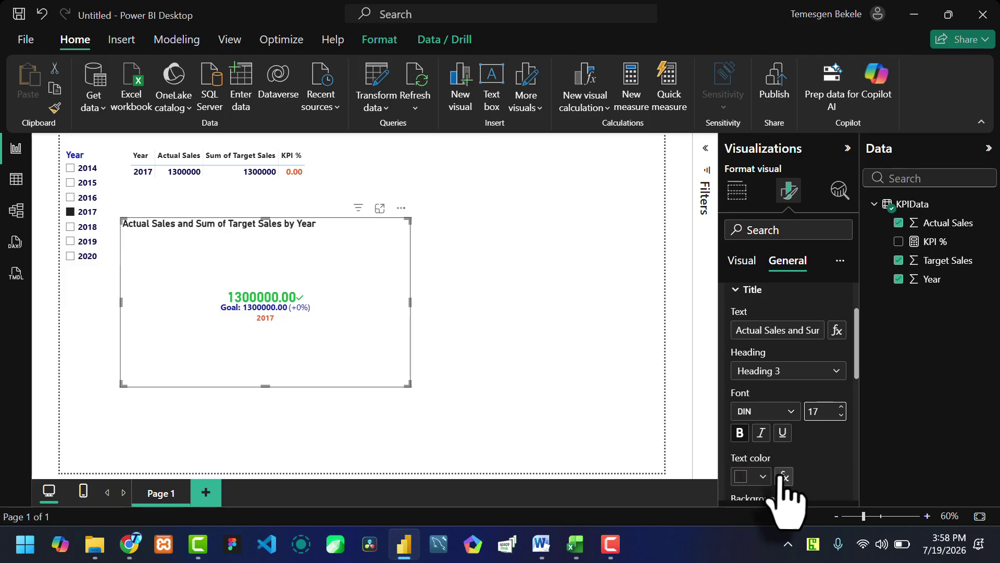
scroll(771, 428, down, 5)
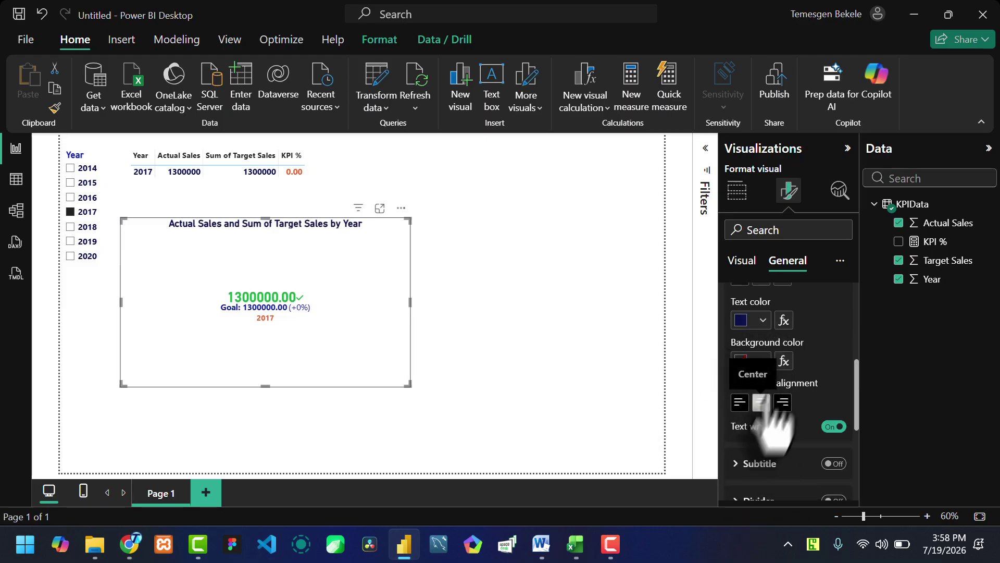
scroll(771, 390, down, 5)
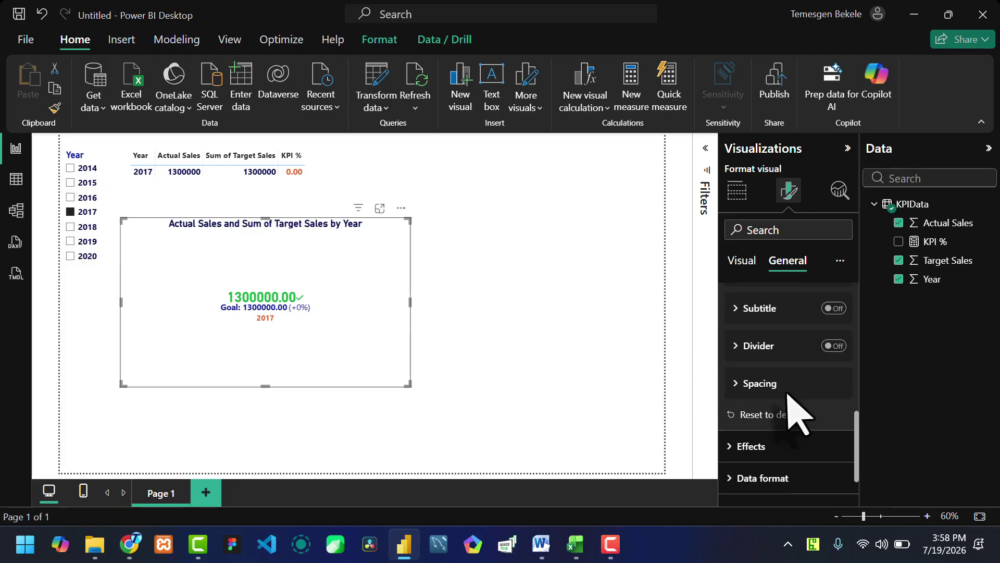
scroll(795, 412, up, 2)
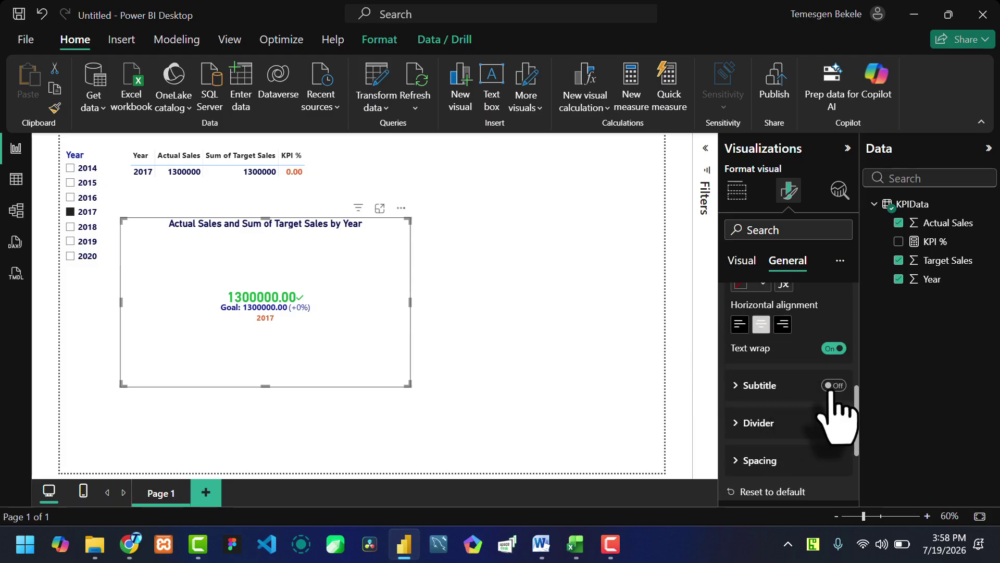
scroll(761, 417, down, 2)
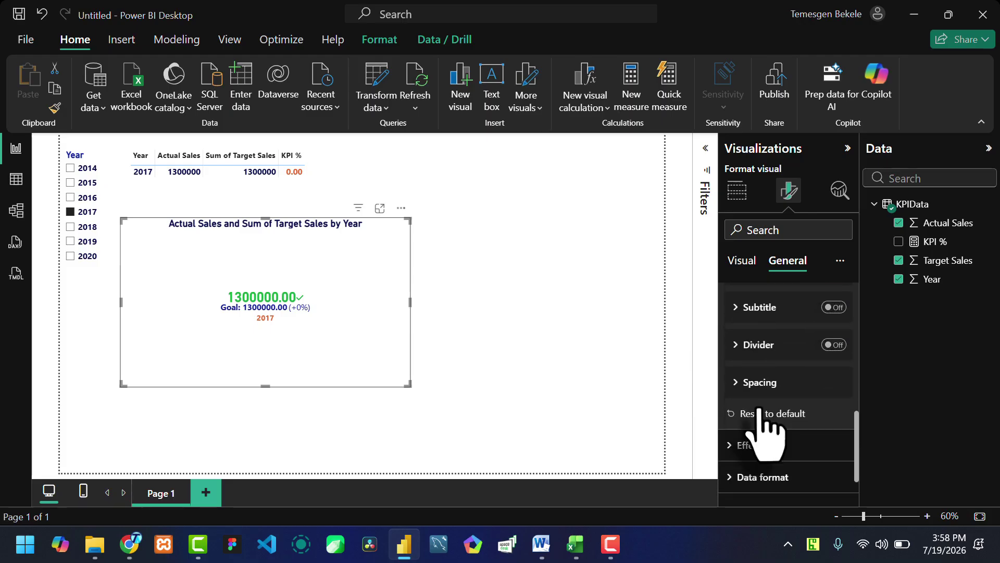
- Try a light blue background on the KPI visual and set it back to white
scroll(793, 398, down, 1)
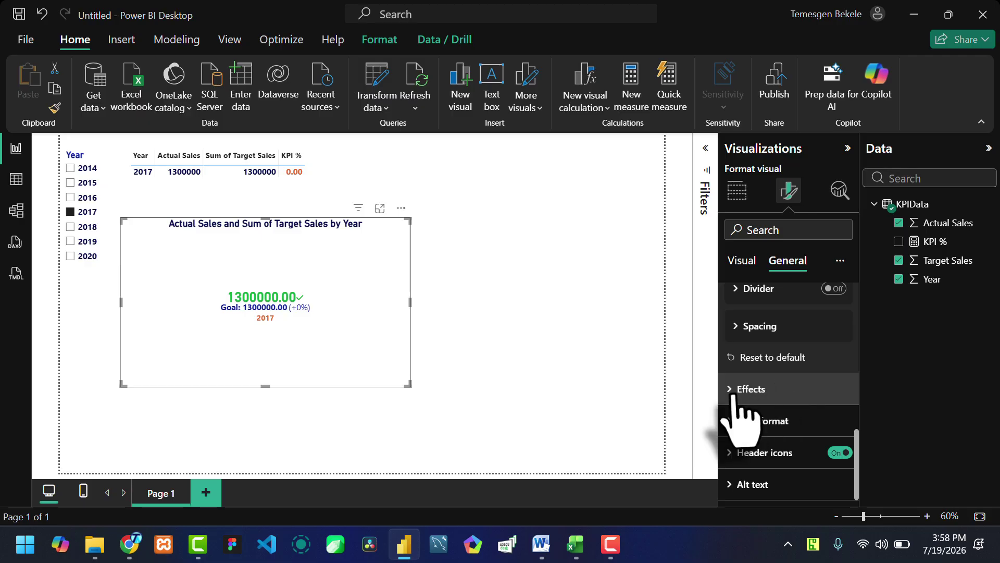
click(750, 390)
scroll(754, 373, down, 2)
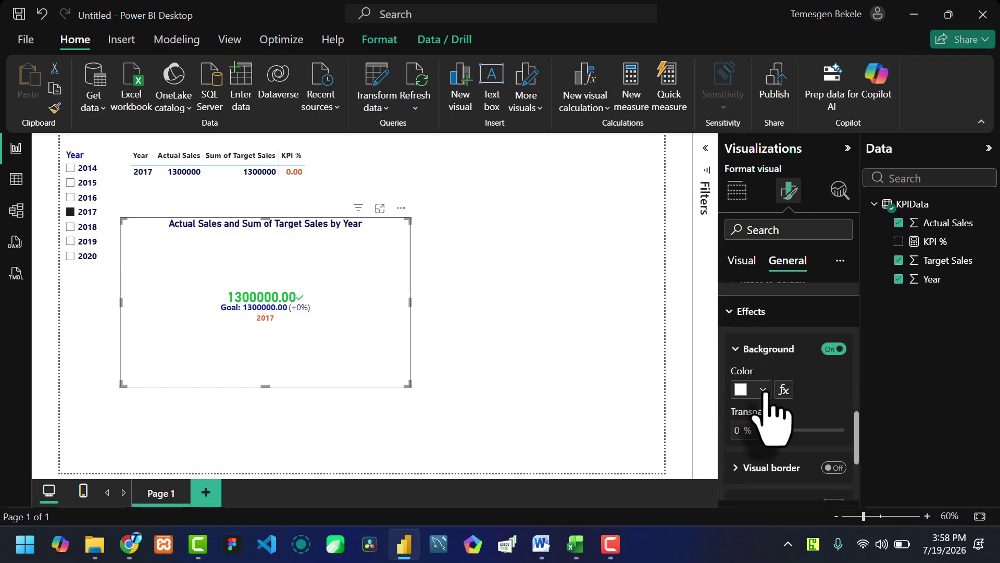
click(763, 390)
key(Escape)
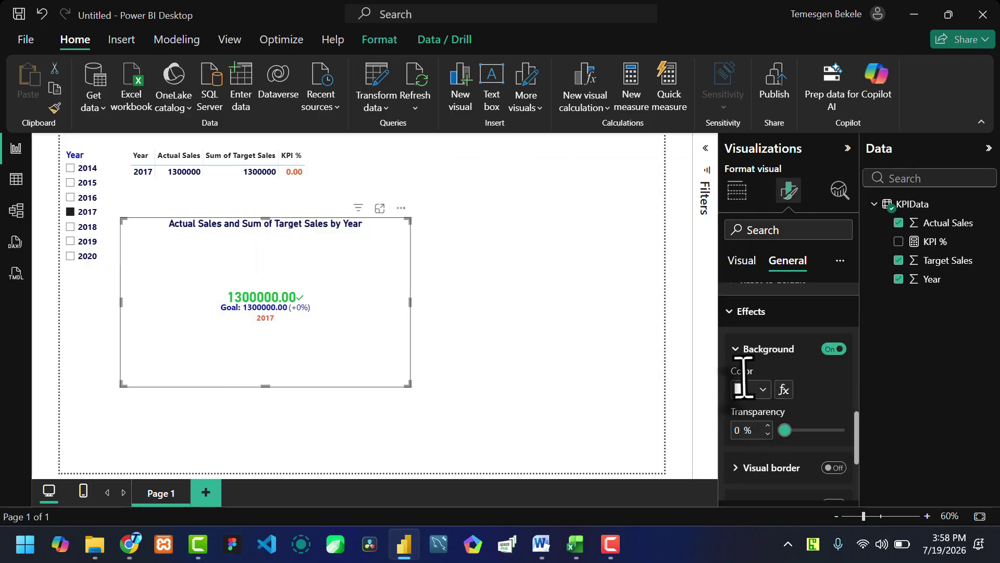
click(763, 390)
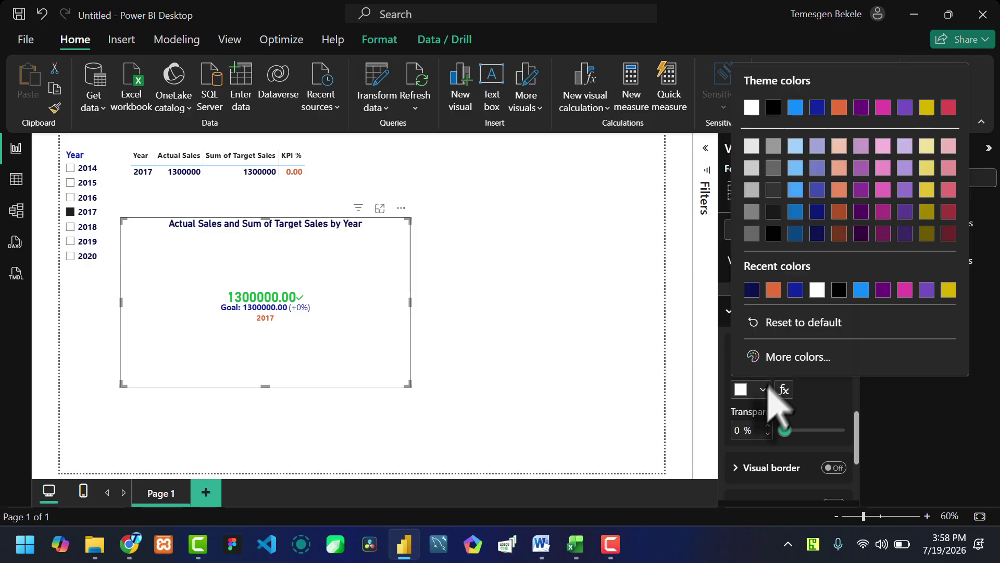
click(795, 190)
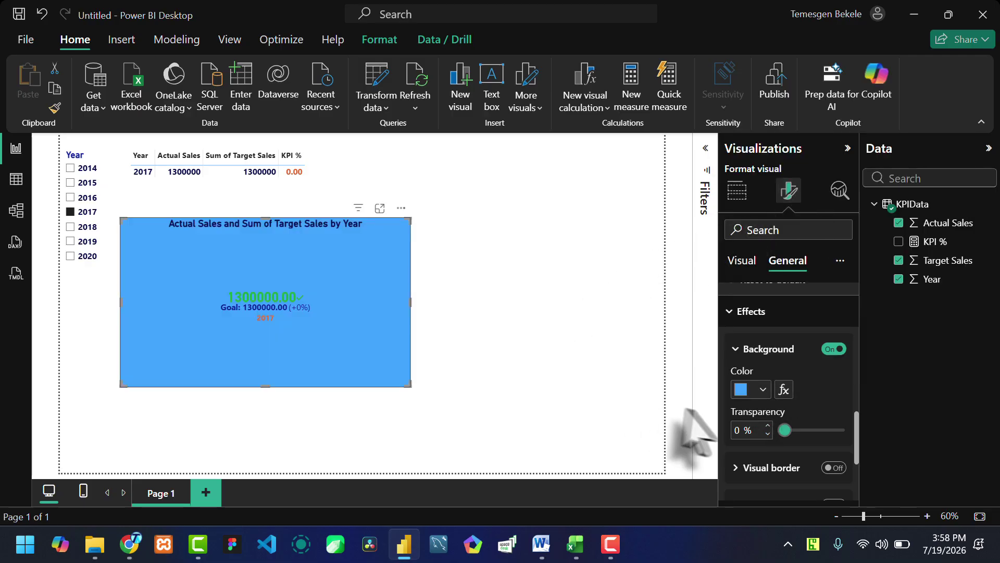
click(756, 391)
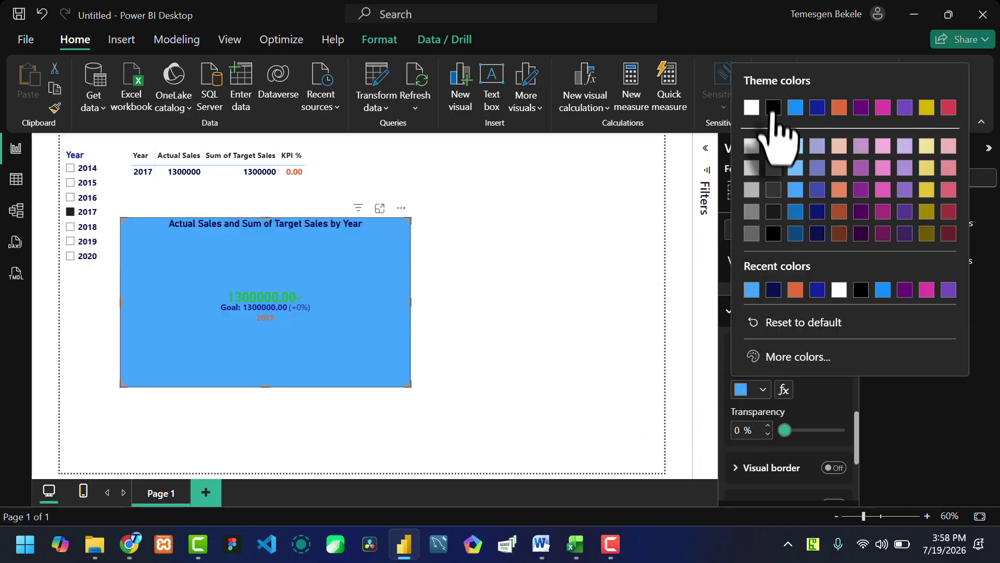
click(752, 107)
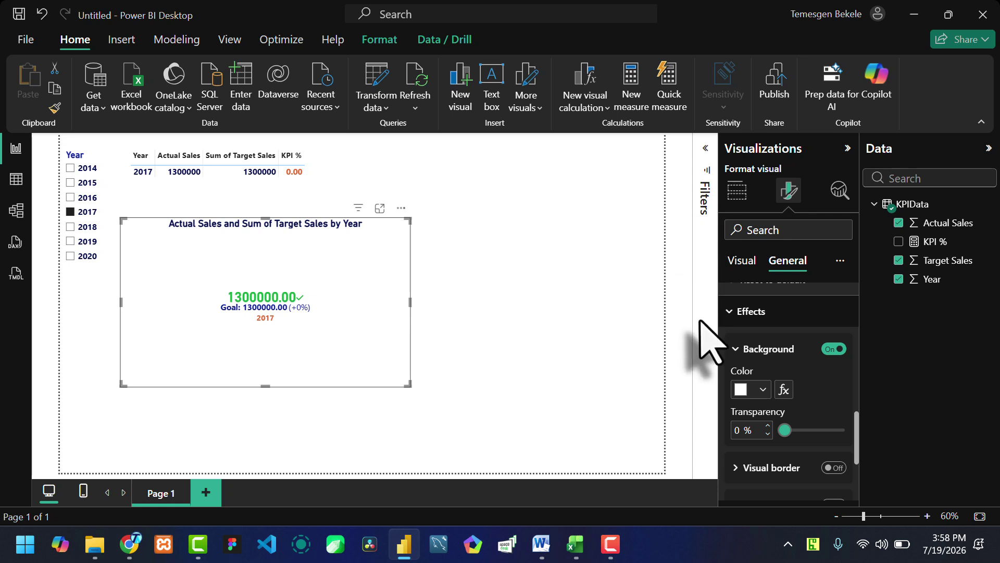
- Turn on the visual border for the KPI visual
scroll(781, 396, down, 3)
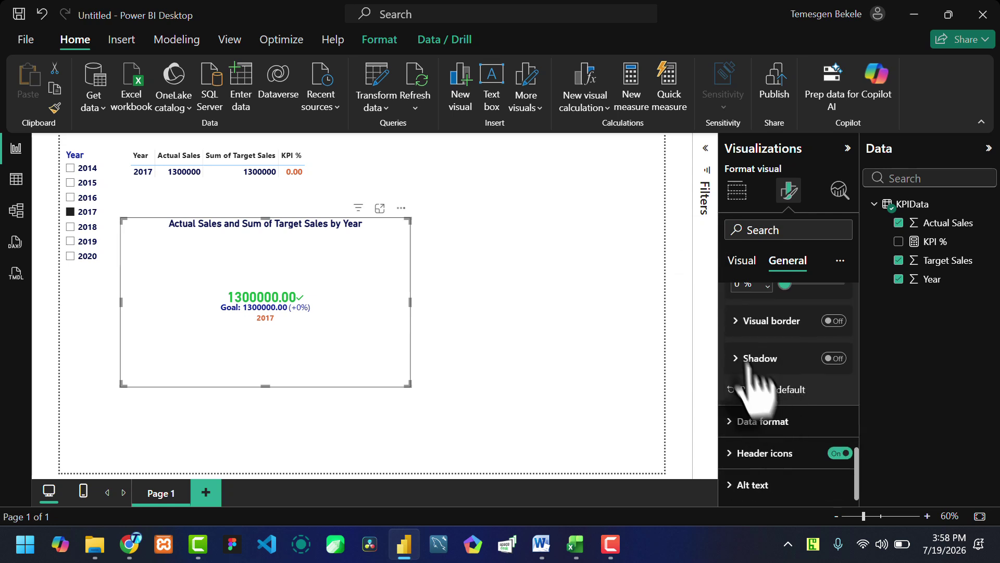
click(836, 322)
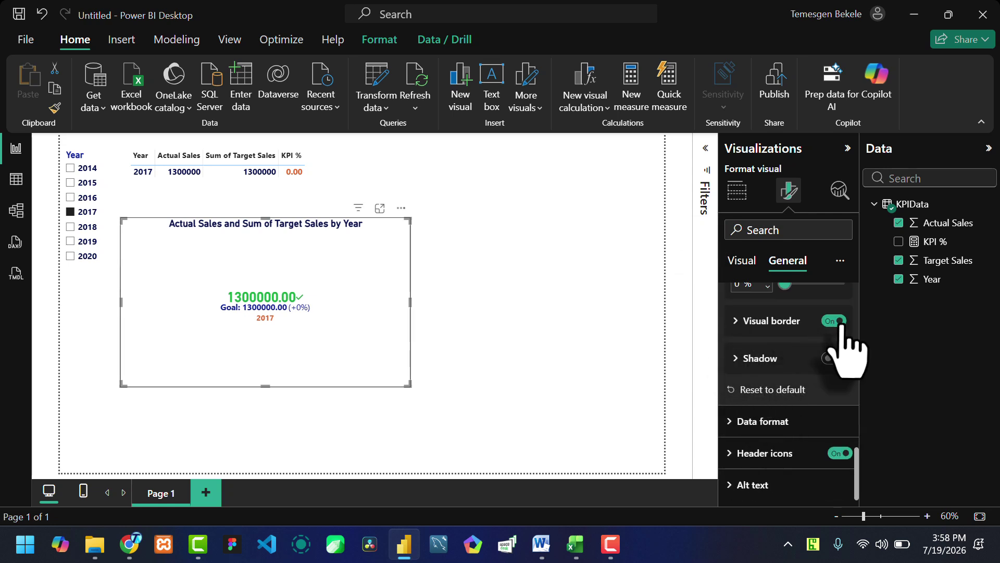
click(556, 329)
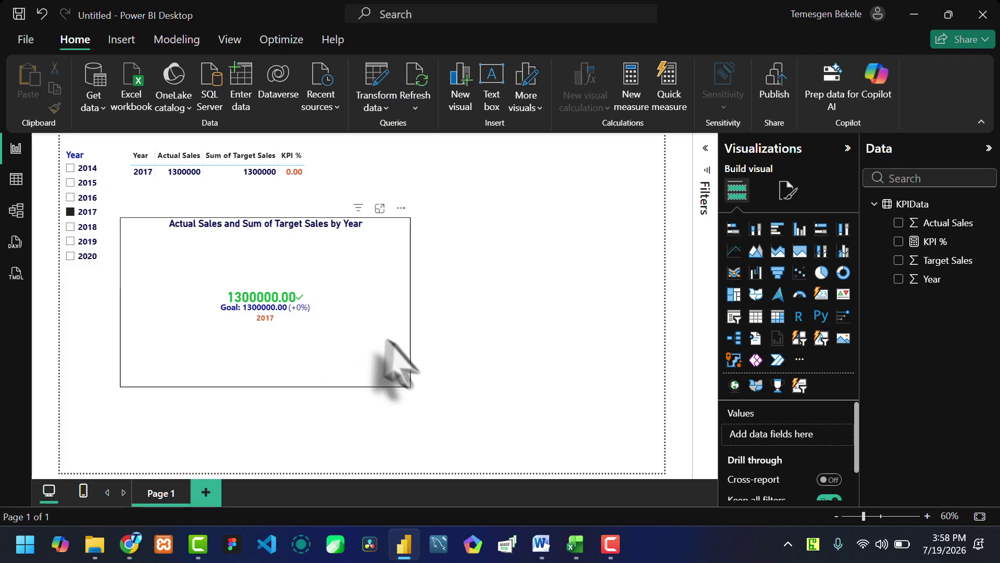
- Shrink the KPI visual in width and height and place it just below the table
drag(410, 323, 302, 294)
drag(208, 386, 204, 322)
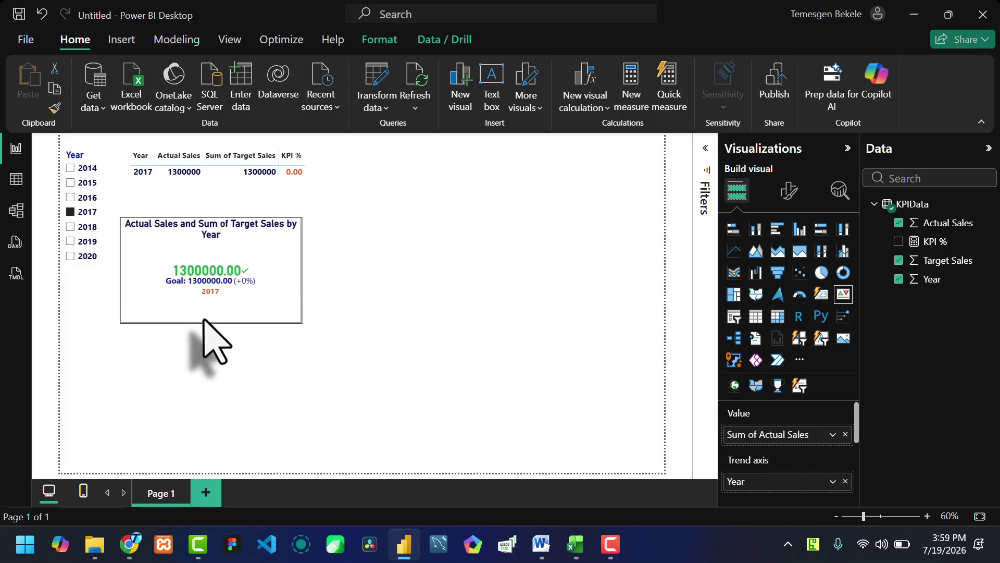
drag(298, 278, 302, 240)
click(383, 270)
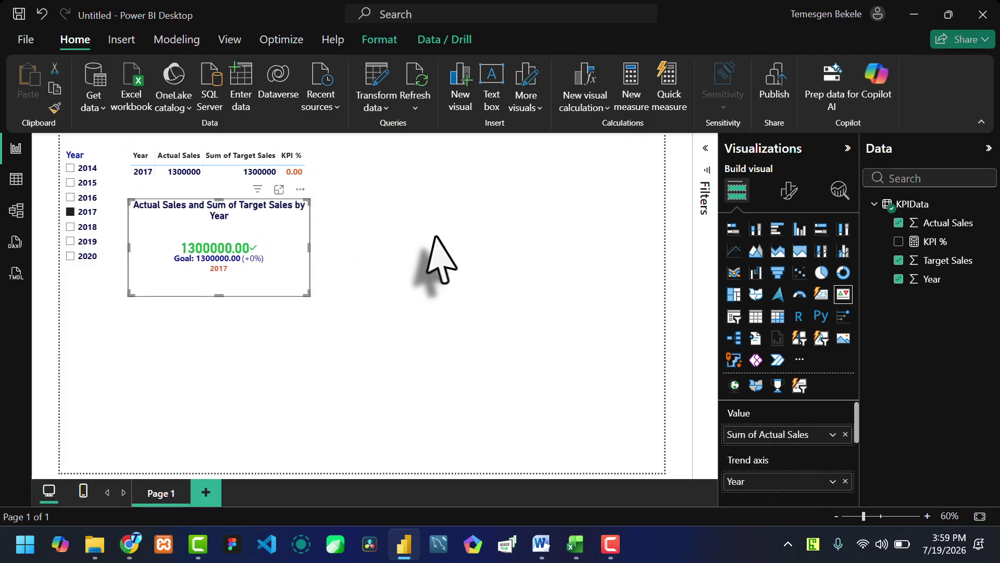
click(439, 241)
- Turn on the shadow effect for the KPI visual
click(290, 257)
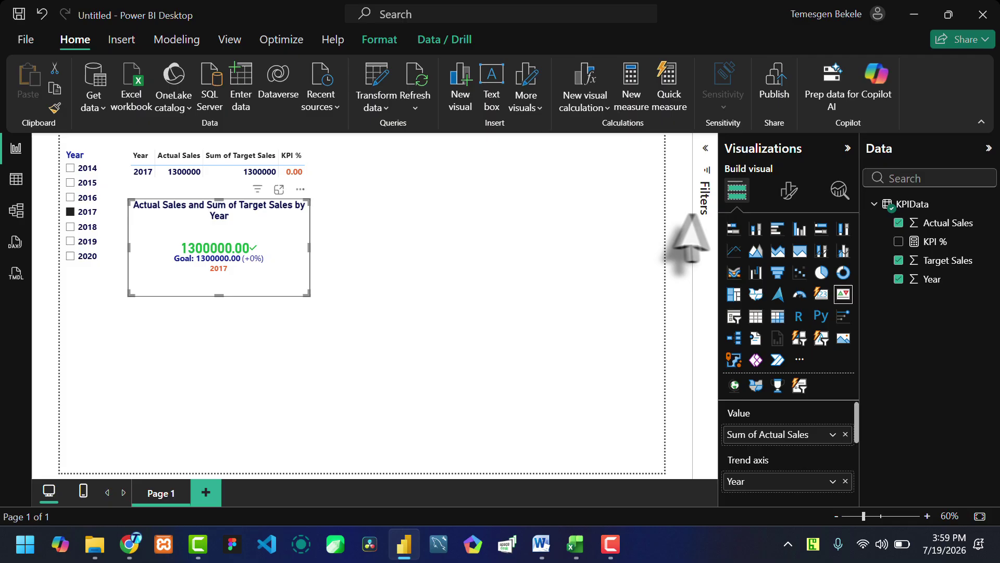
click(789, 190)
click(787, 262)
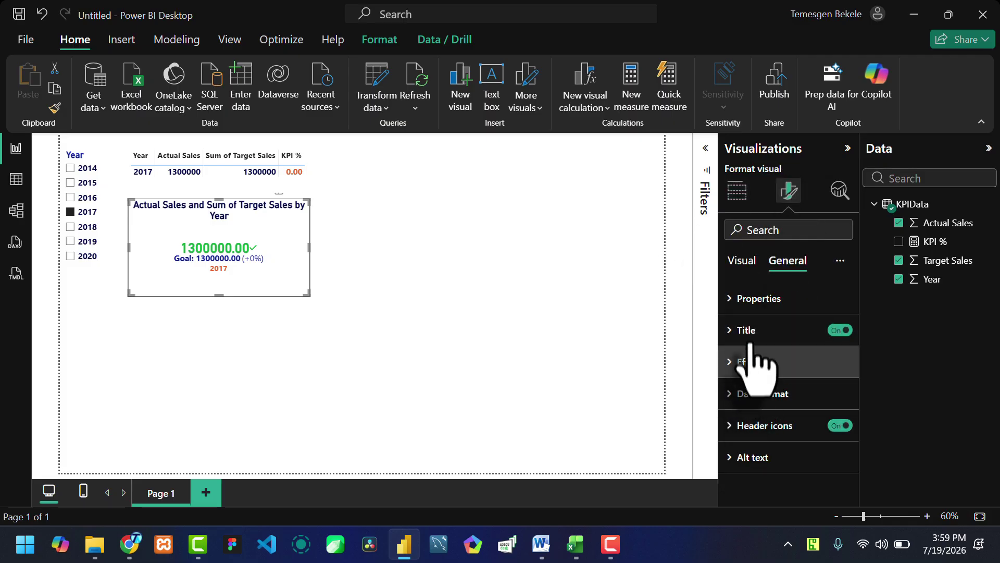
click(750, 349)
scroll(834, 401, down, 1)
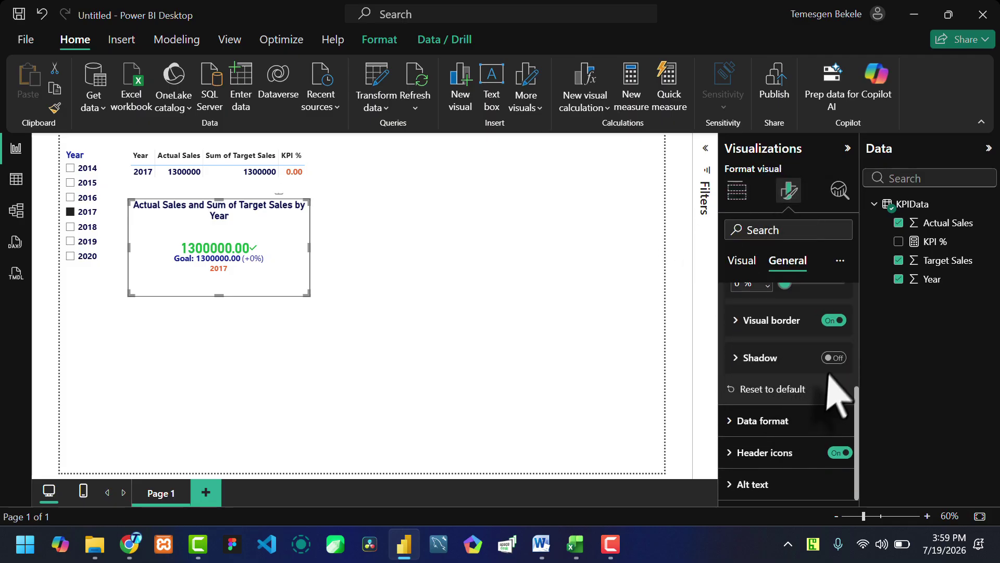
click(834, 358)
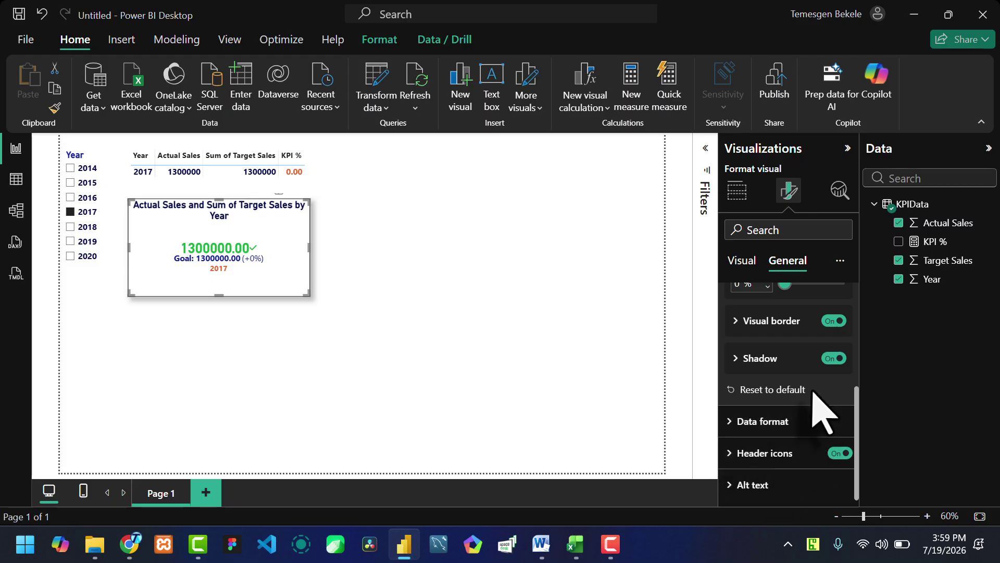
- Set the KPI visual's shadow color to dark blue
click(750, 358)
scroll(760, 396, down, 2)
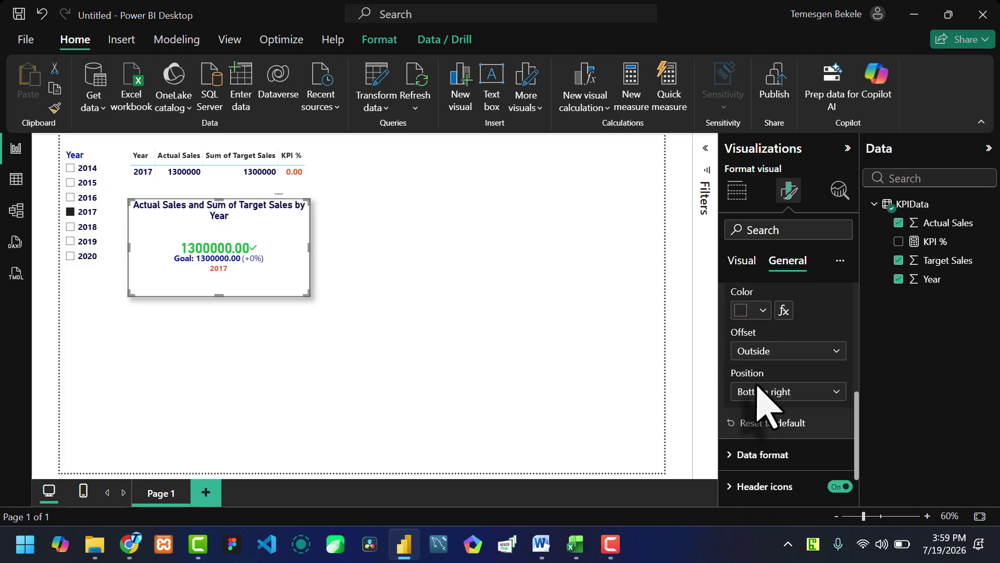
click(750, 308)
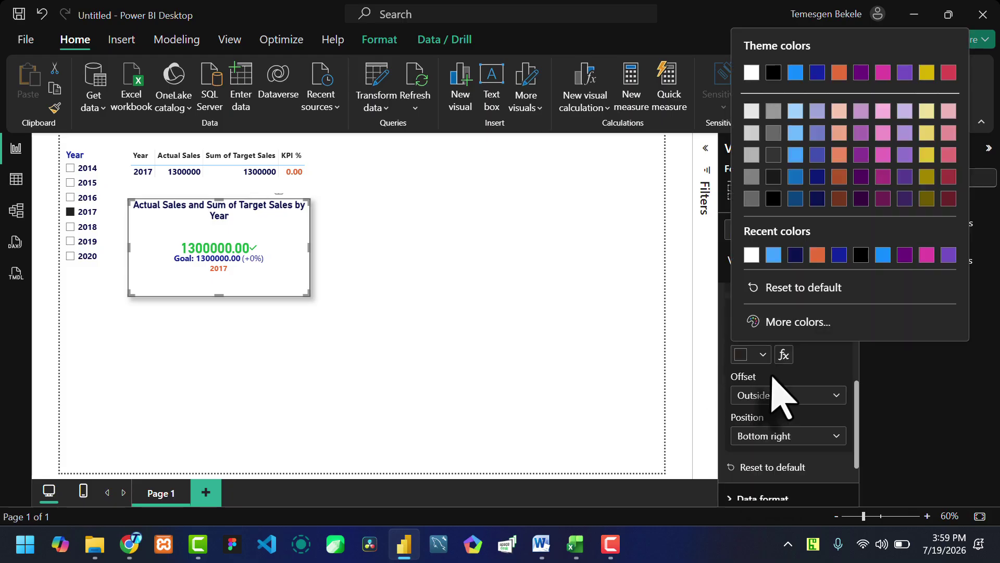
click(818, 197)
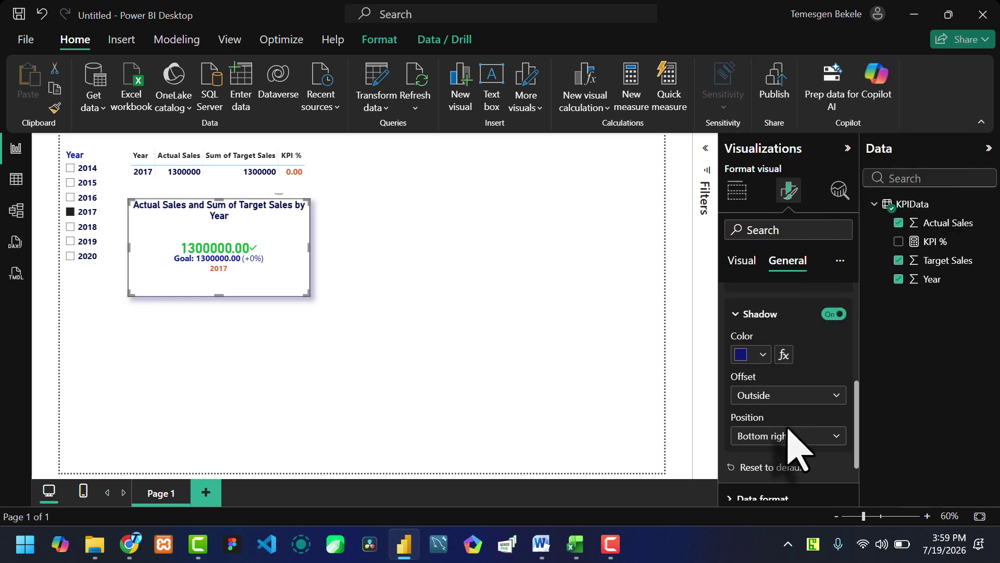
scroll(789, 396, down, 3)
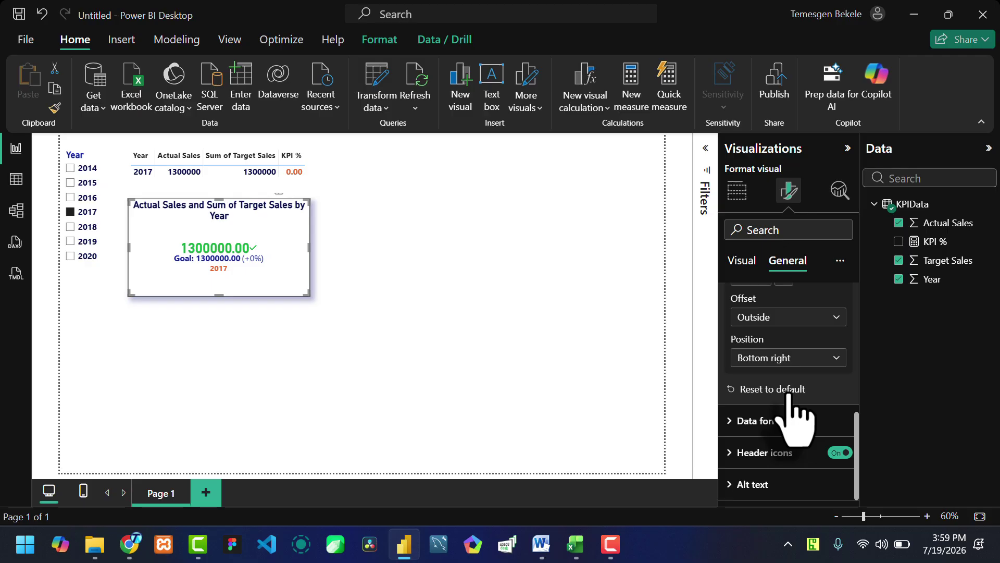
scroll(790, 396, up, 3)
click(769, 365)
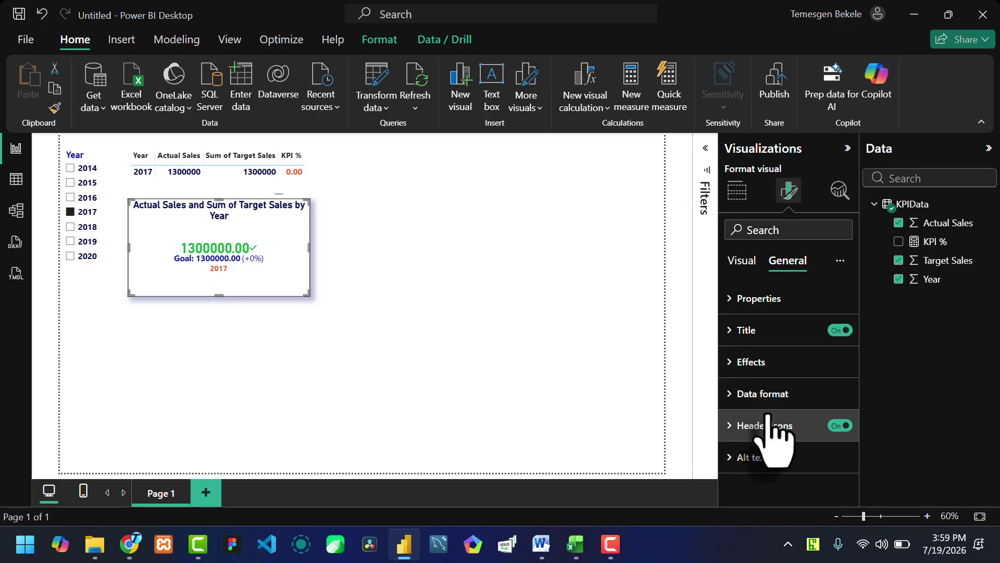
click(459, 307)
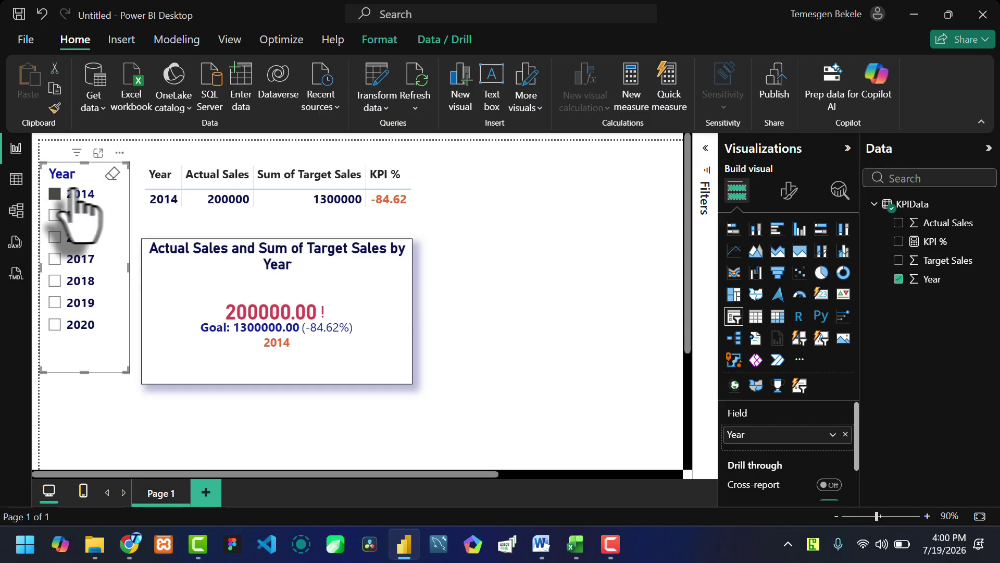
- Filter the report by each year from 2015 to 2020 in the Year slicer to check the table and KPI visual
click(54, 215)
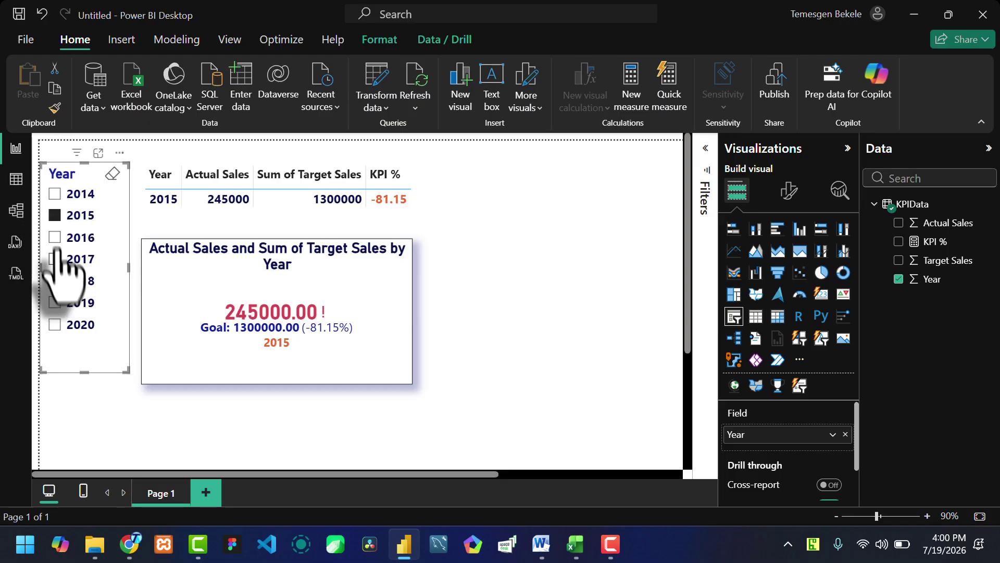
click(54, 238)
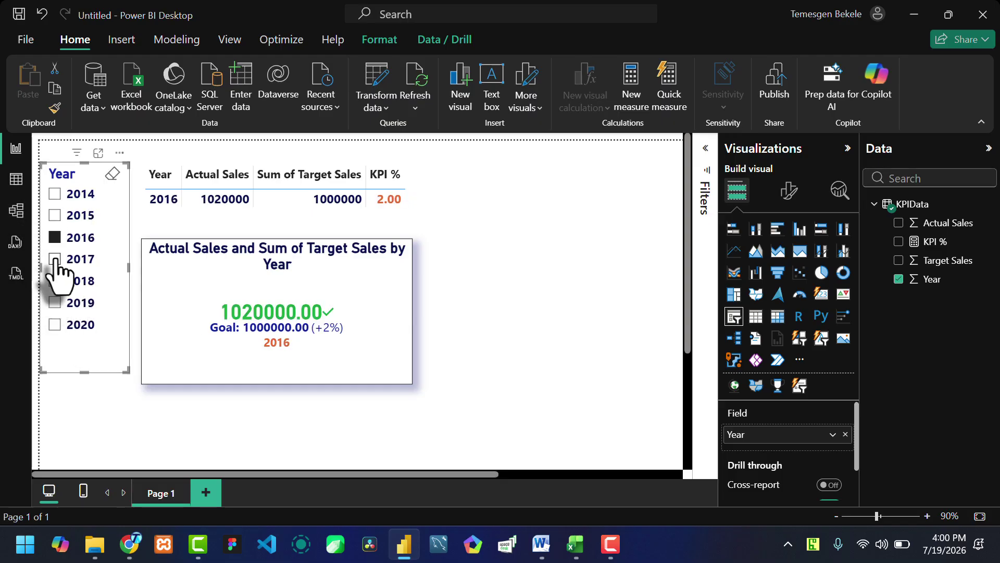
click(54, 259)
click(54, 280)
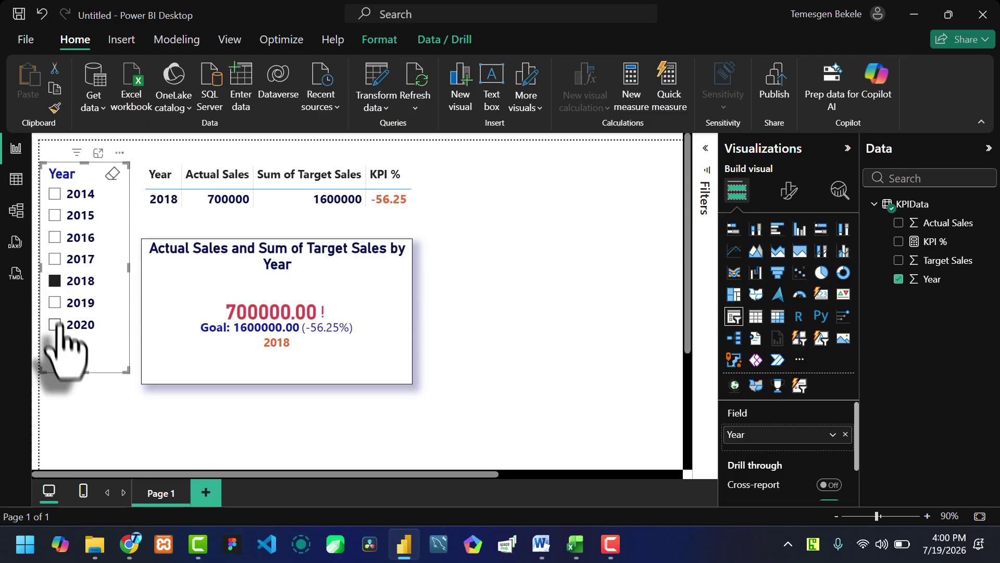
click(54, 303)
click(54, 324)
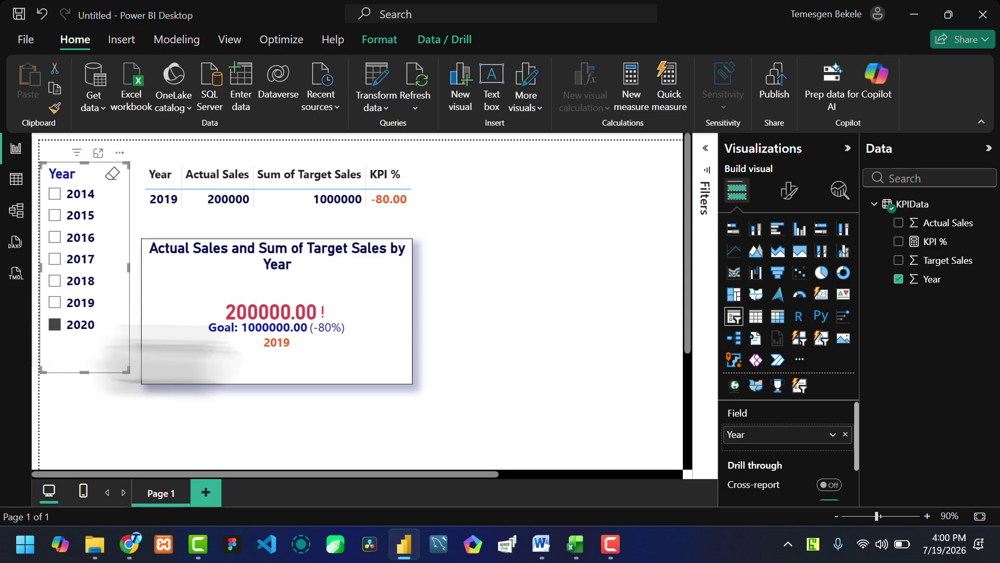
- Copy the KPI visual's border and shadow formatting to the table with Format painter
right_click(396, 289)
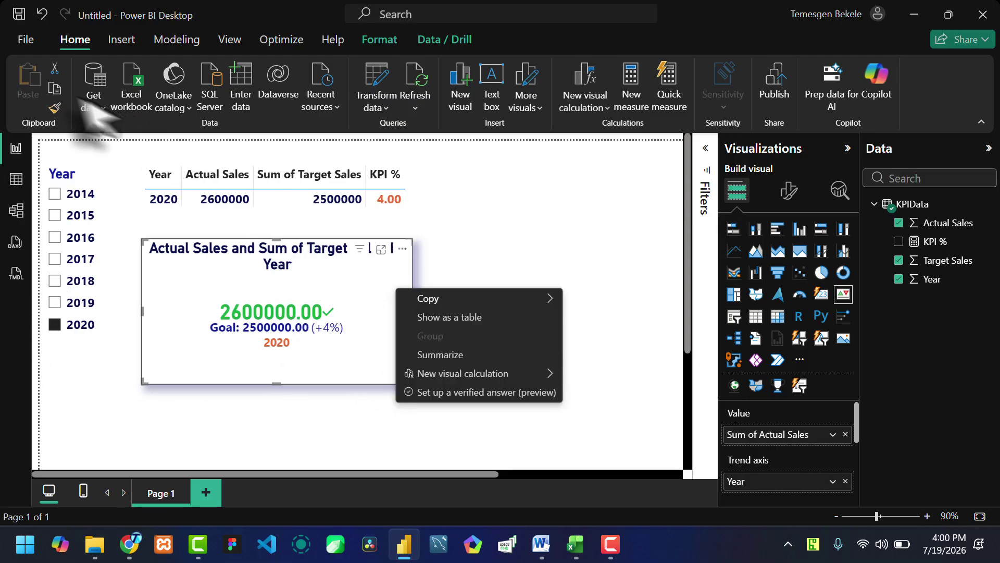
click(55, 111)
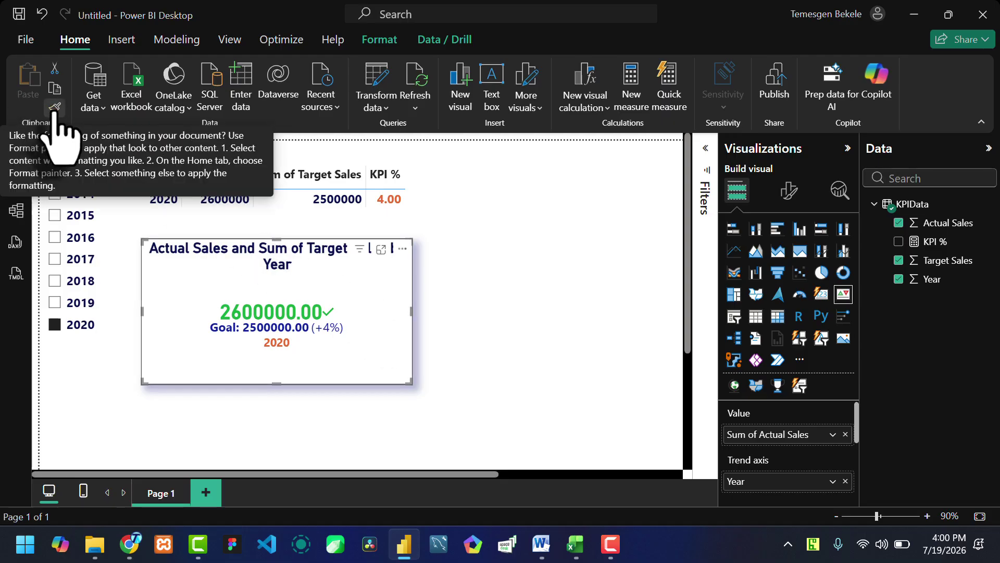
click(55, 111)
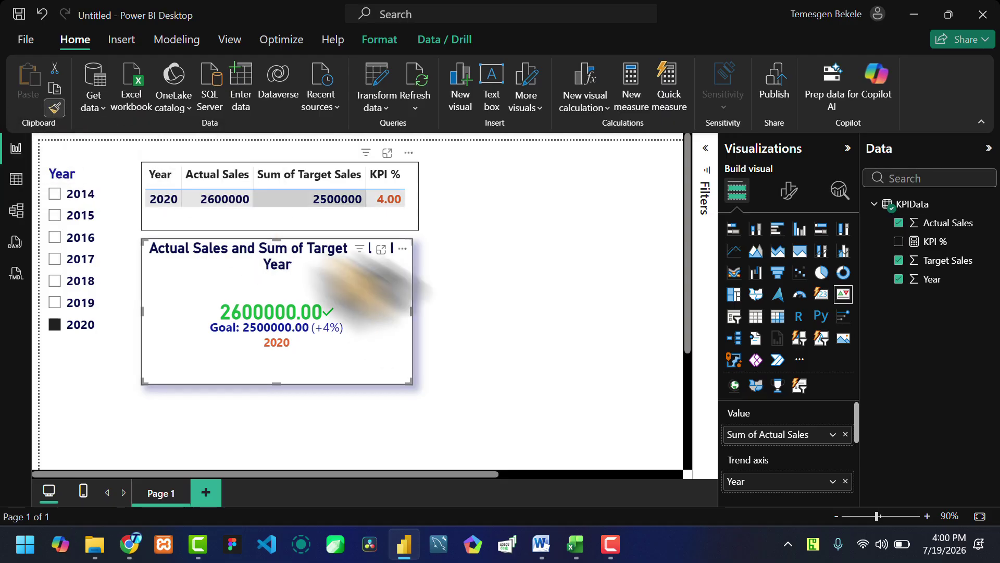
click(412, 224)
click(475, 233)
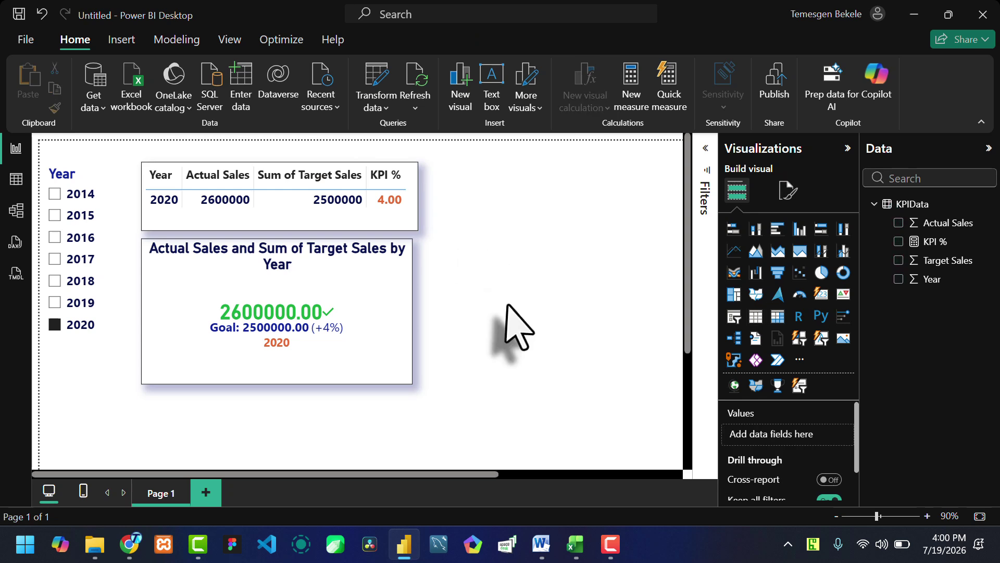
- Widen the KPI visual slightly to match the table's width
click(411, 327)
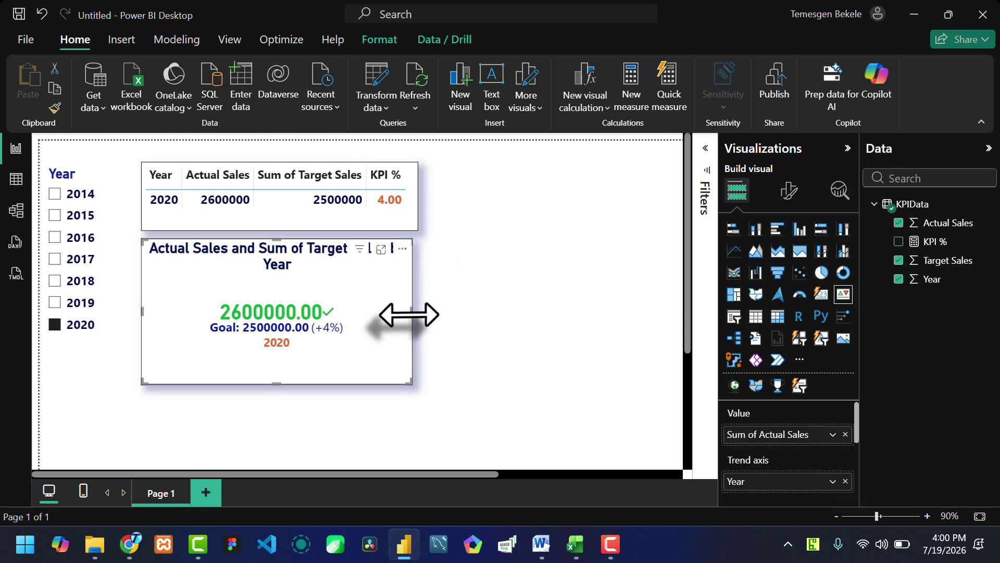
drag(412, 311, 418, 311)
click(459, 323)
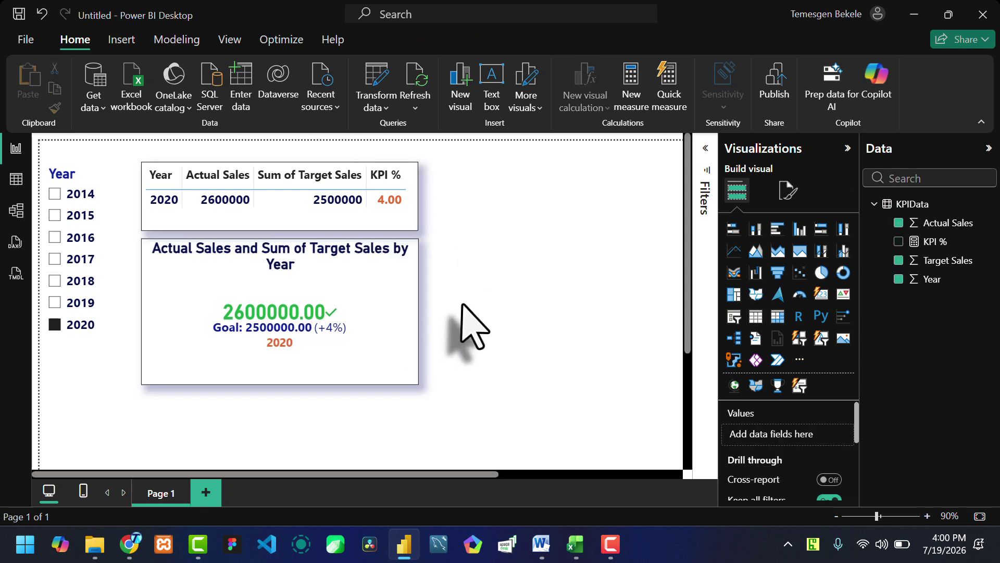
- Copy the KPI visual's border and shadow formatting to the Year slicer with Format painter, selecting 2017
click(127, 183)
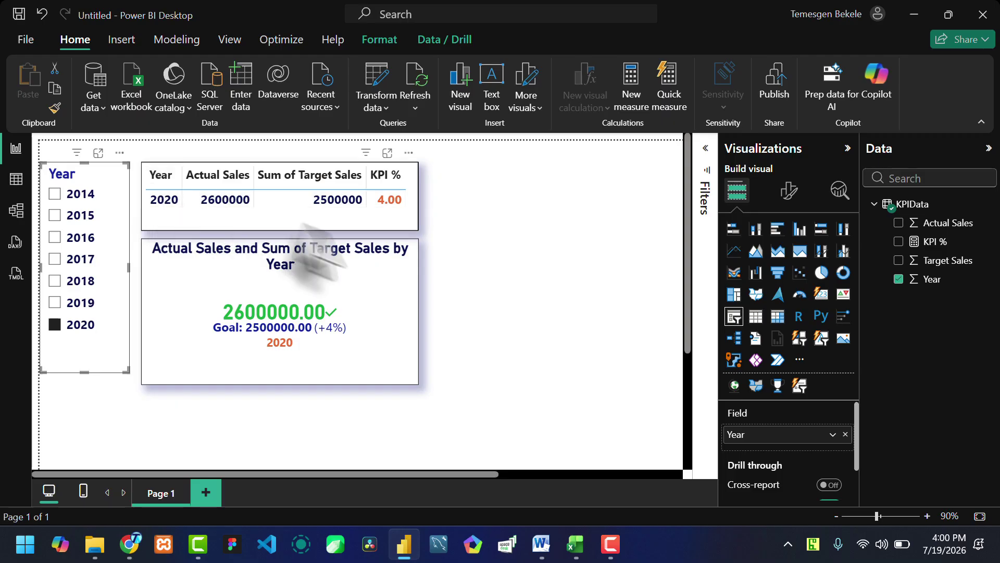
click(409, 313)
click(54, 108)
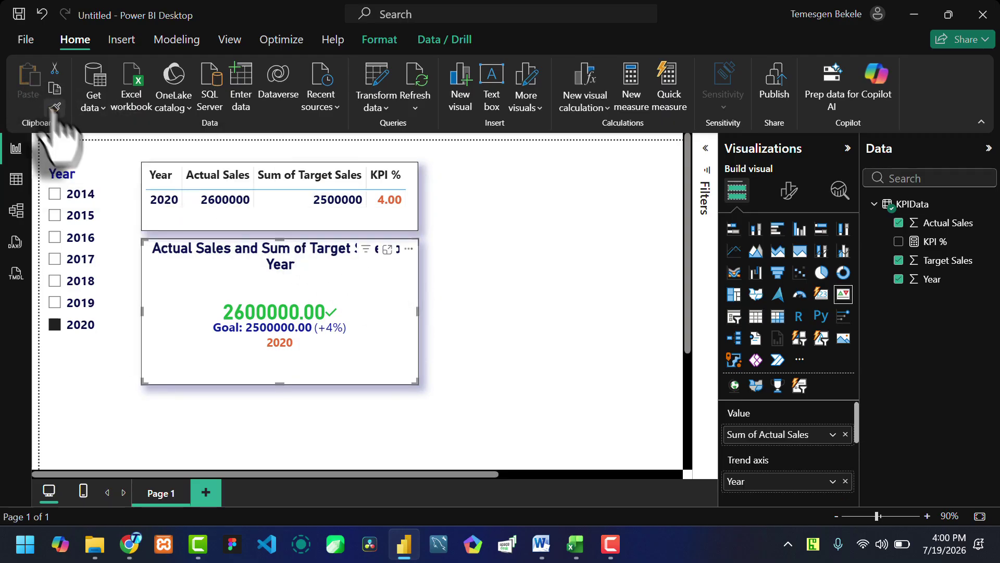
click(78, 259)
click(527, 308)
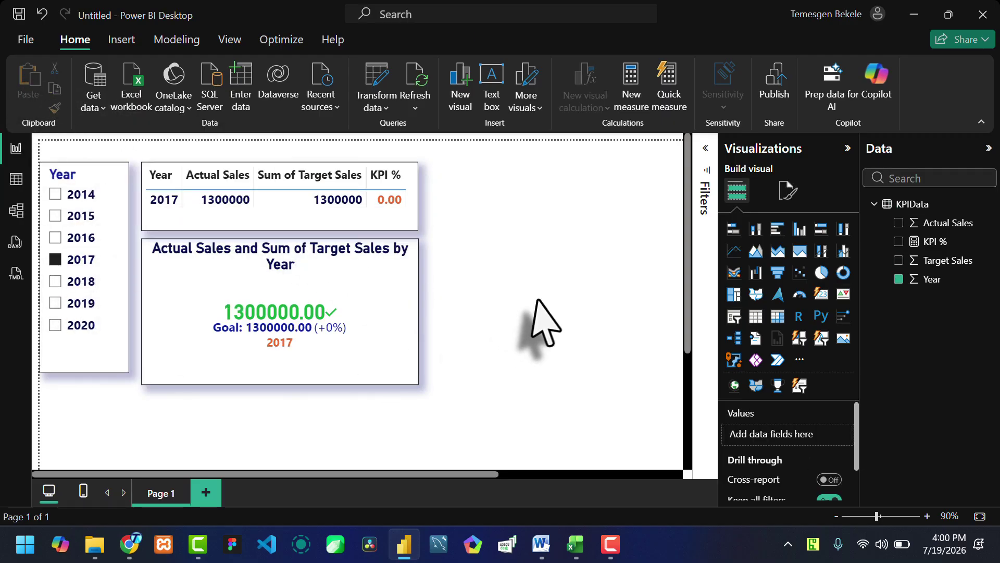
- Shorten the Year slicer and the KPI visual slightly so their lower edges align
click(85, 367)
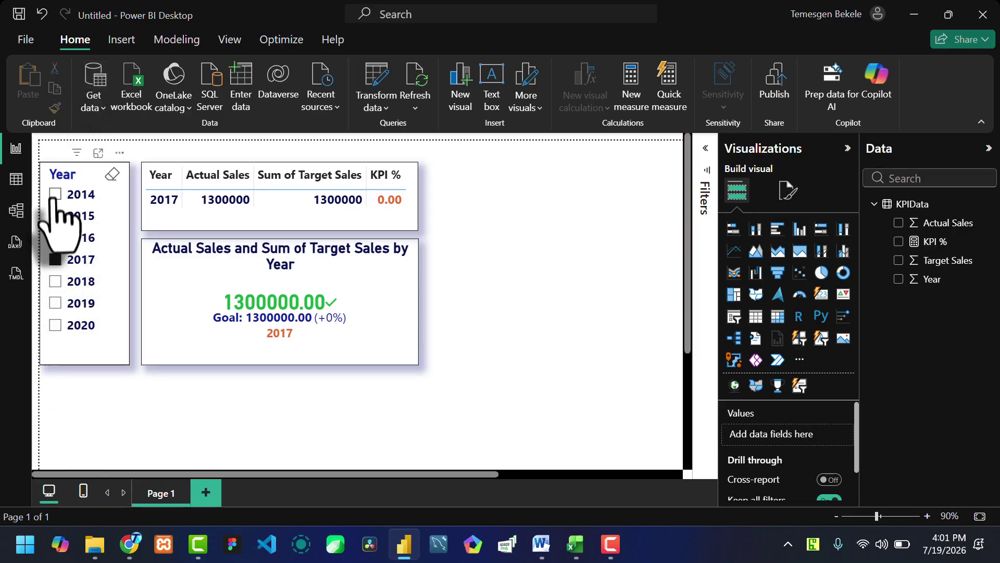
- Filter the report by each year from 2014 to 2020 in turn to check the table and KPI visual, ending on 2020
click(55, 195)
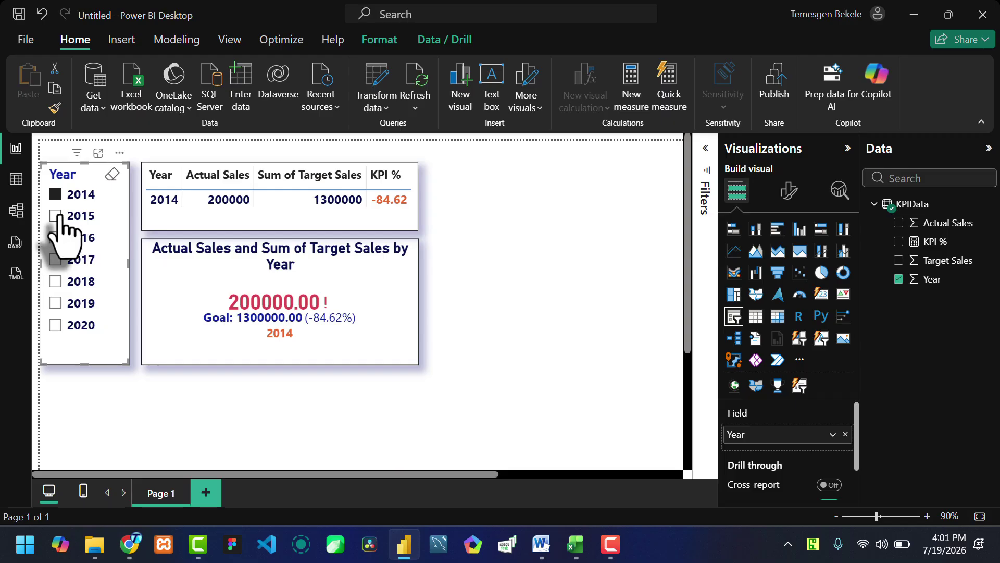
click(57, 216)
click(55, 237)
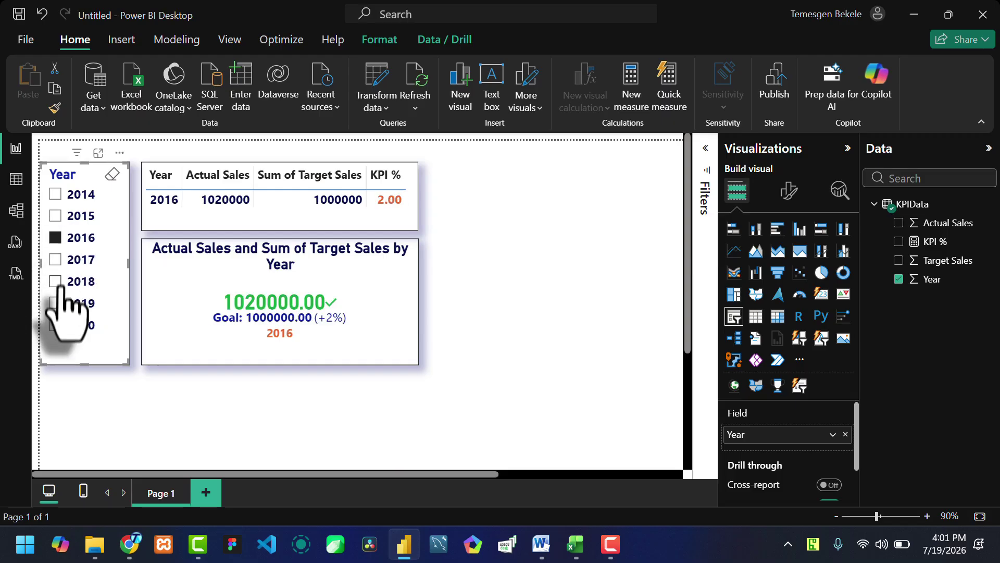
click(55, 259)
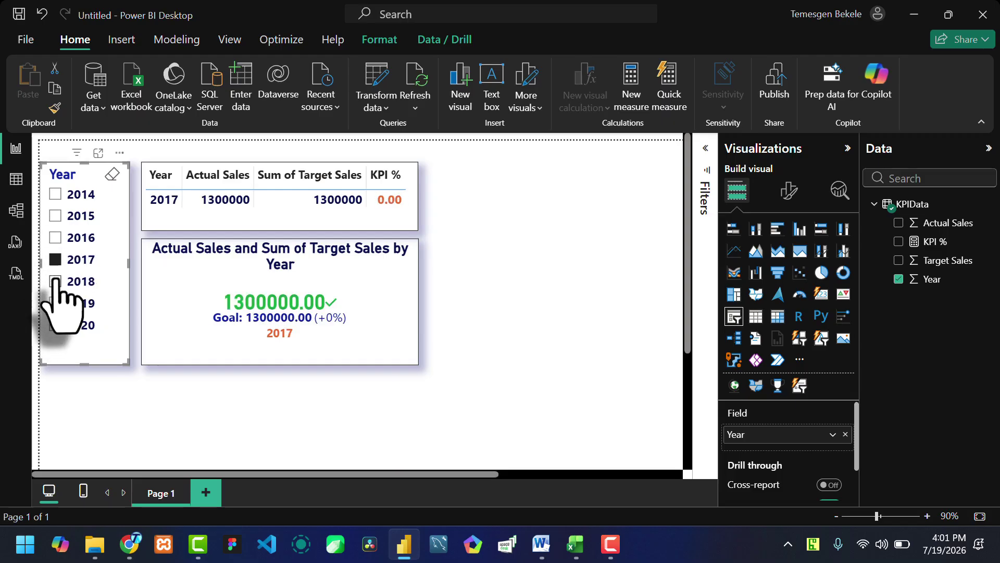
click(55, 282)
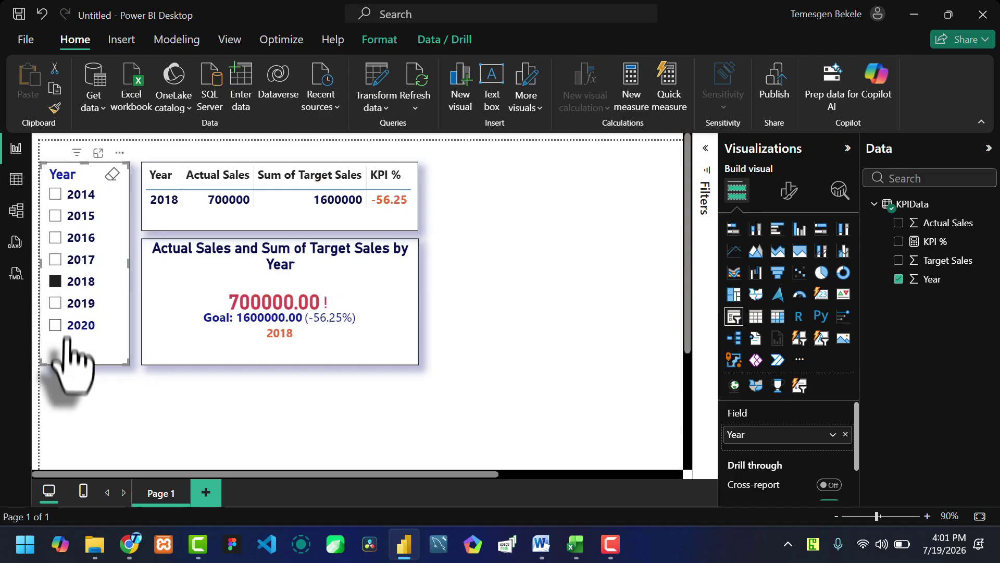
click(56, 304)
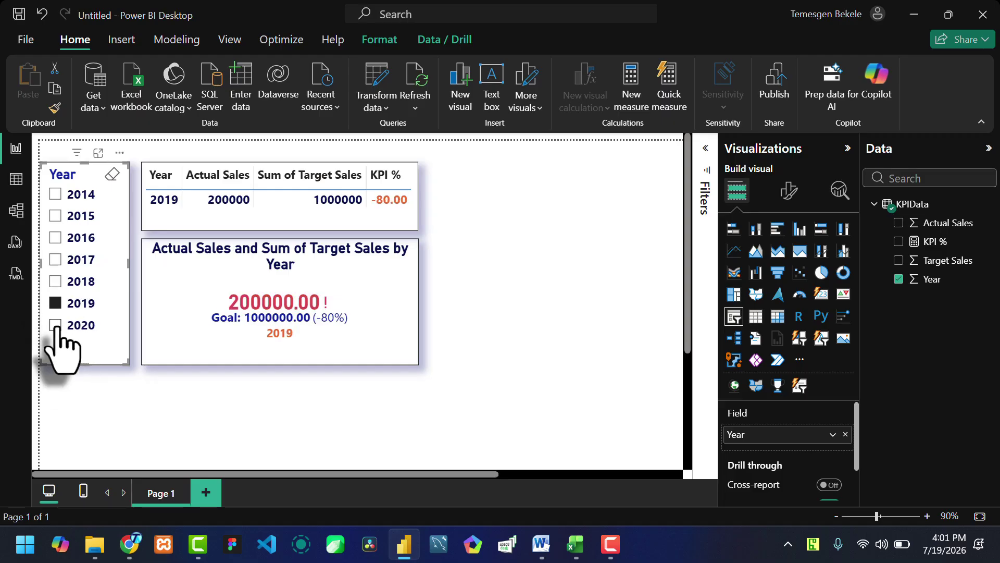
click(55, 325)
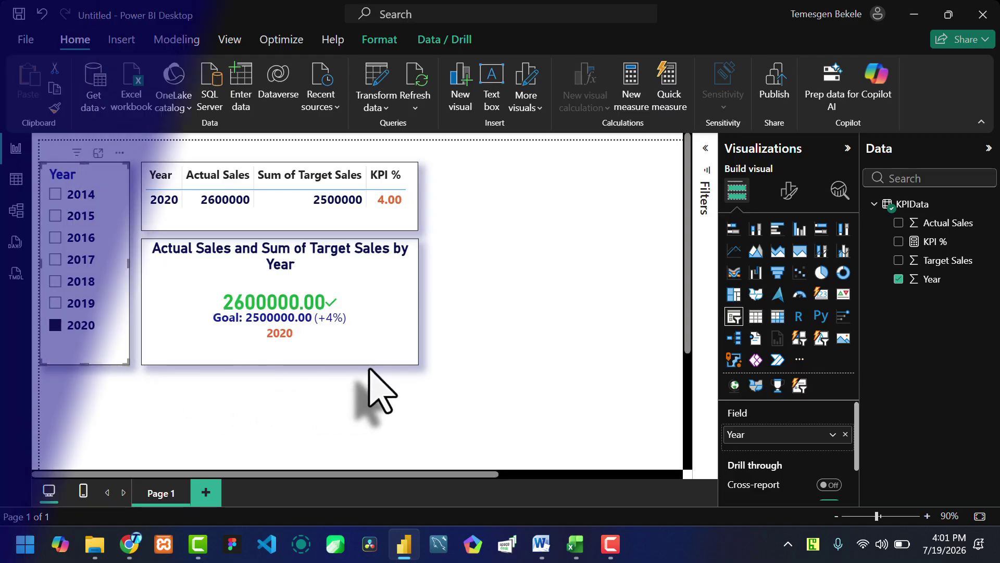